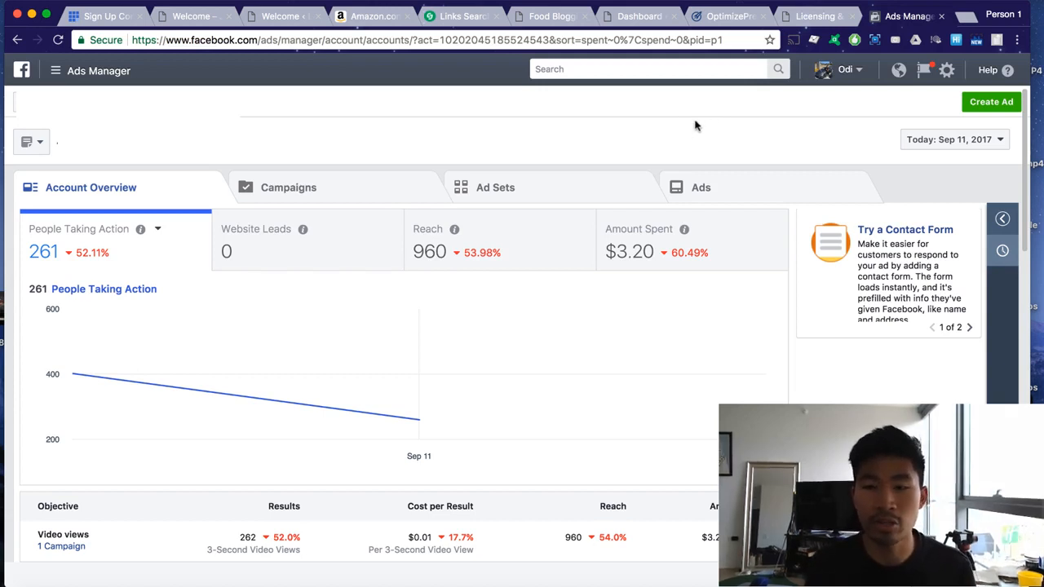
Start a new ad with Traffic as the marketing objective and dismiss the suggestion to try the Conversions objective
click(989, 102)
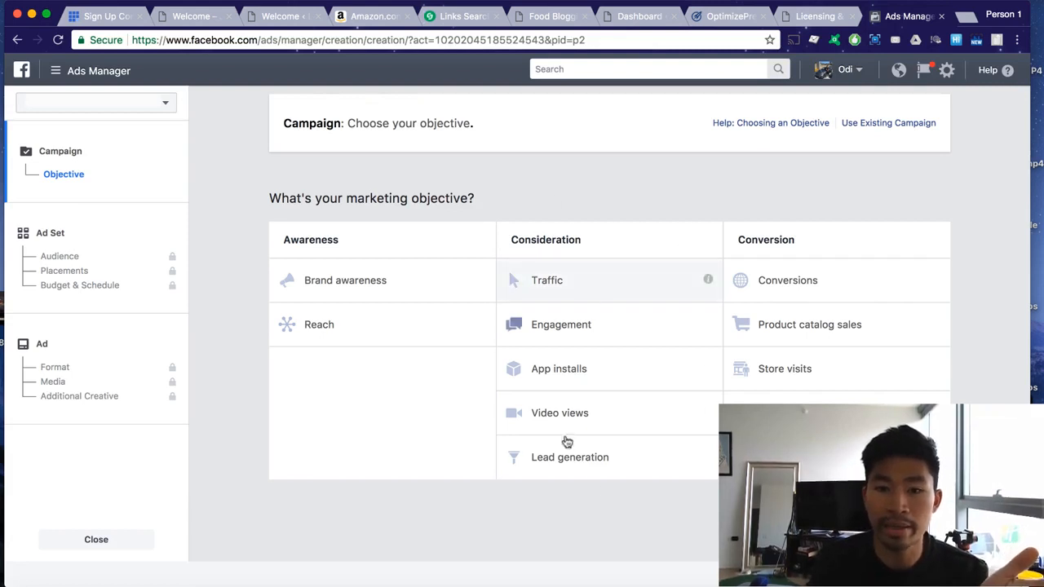
click(589, 279)
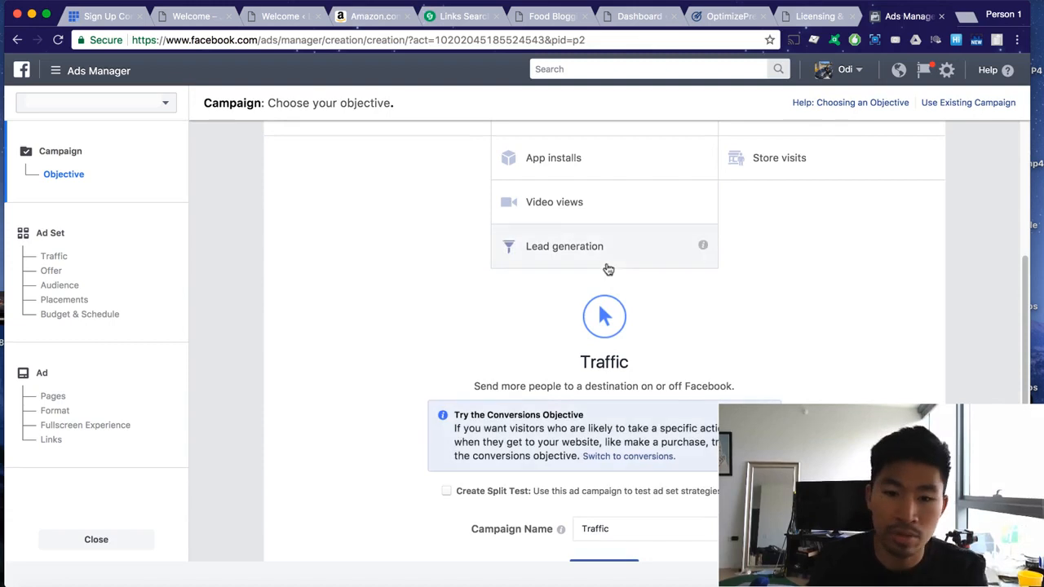
scroll(602, 310, down, 2)
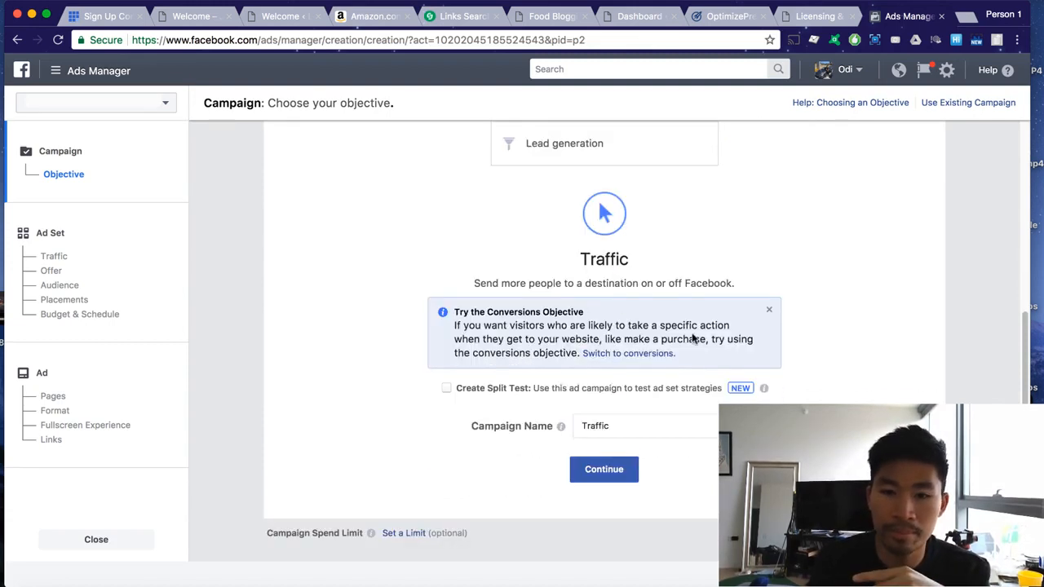
click(771, 310)
Name the campaign "FB Test ad 1" and continue to the ad set settings
click(629, 401)
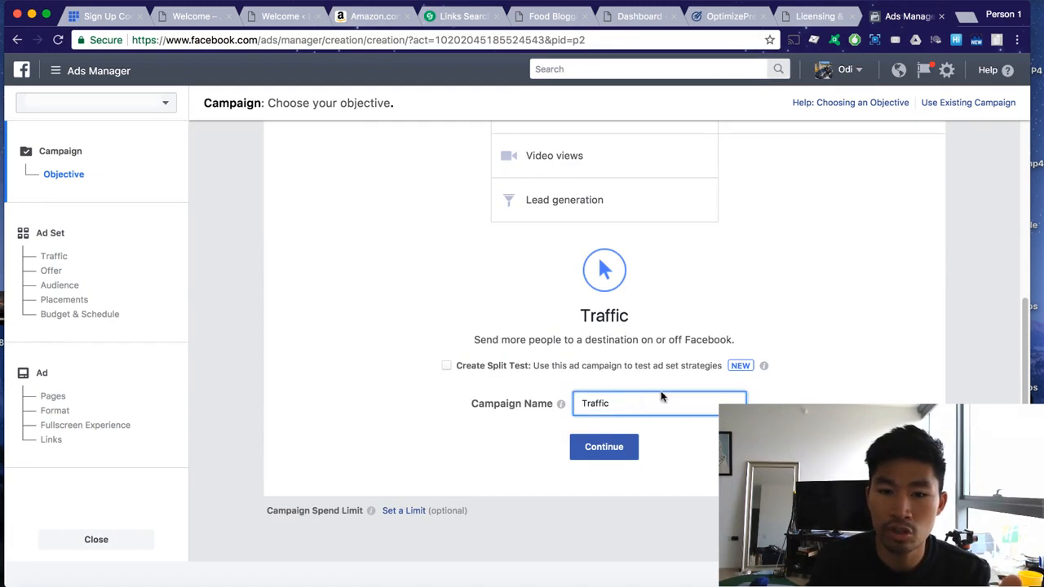
drag(654, 395, 563, 399)
click(591, 400)
double_click(606, 402)
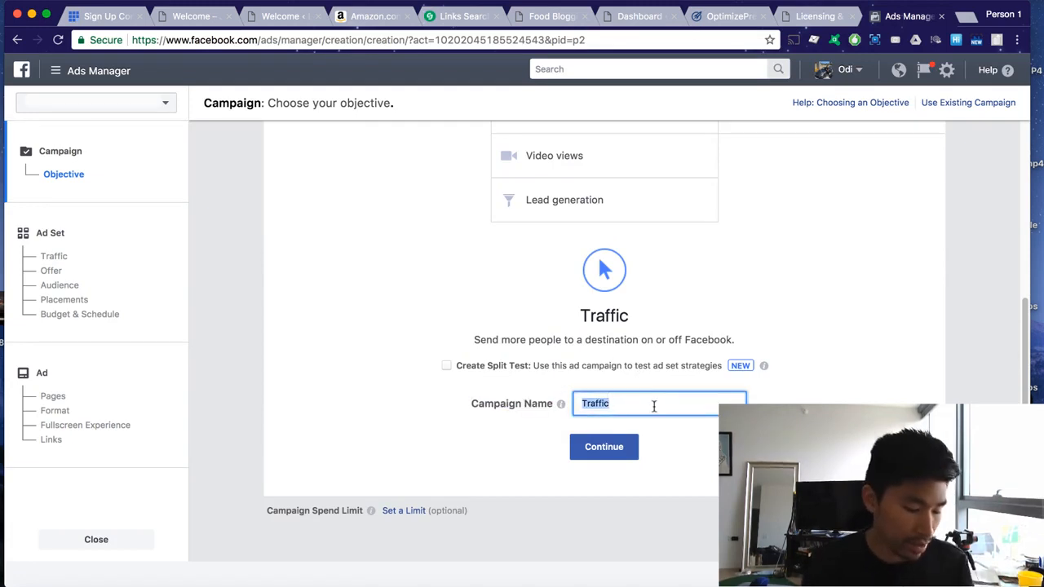
text(FB Test ad 1)
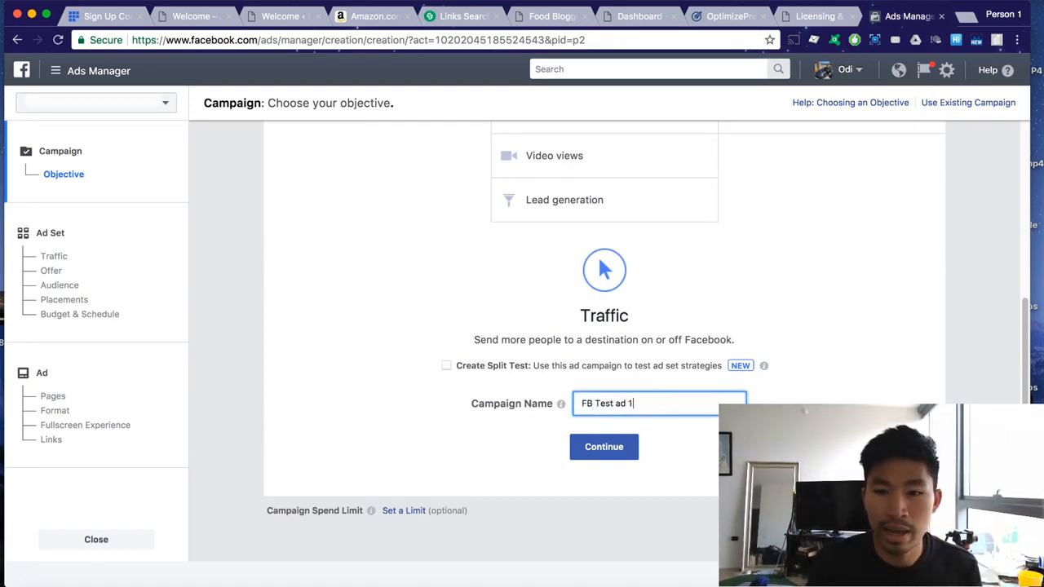
click(608, 451)
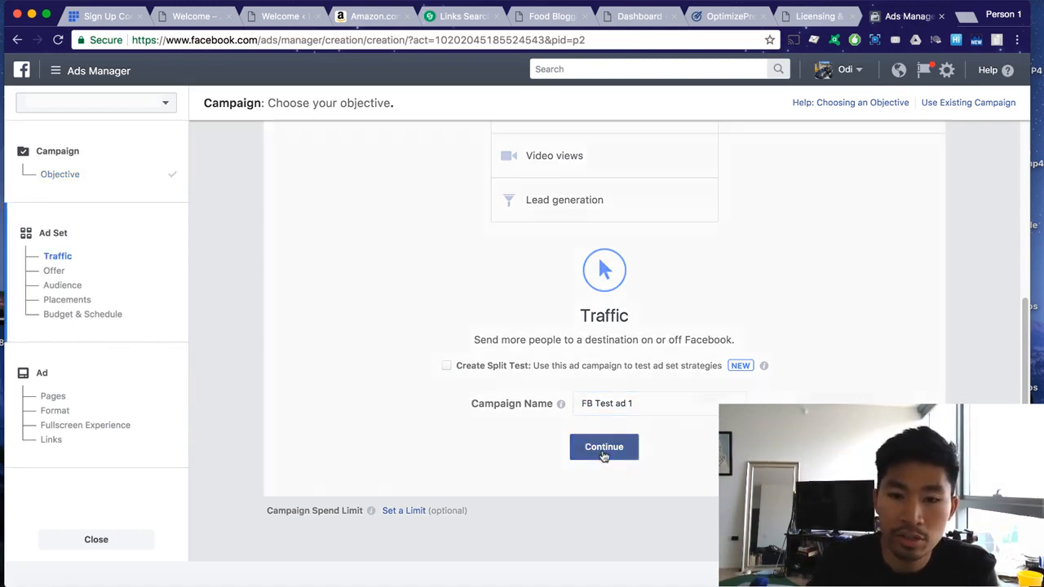
click(603, 449)
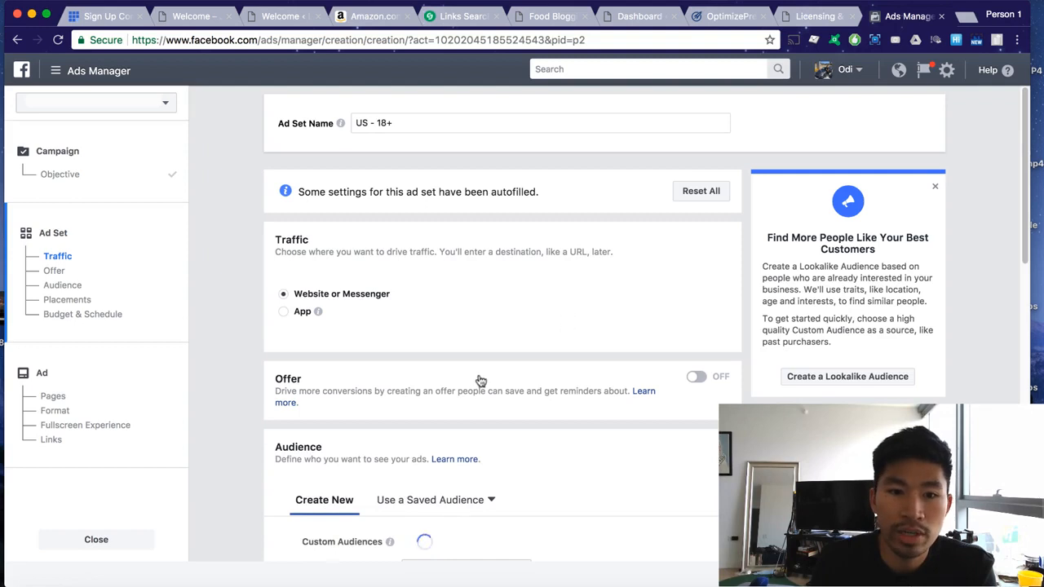
Review the new ad set's autofilled name, potential reach and default audience settings
scroll(480, 381, down, 2)
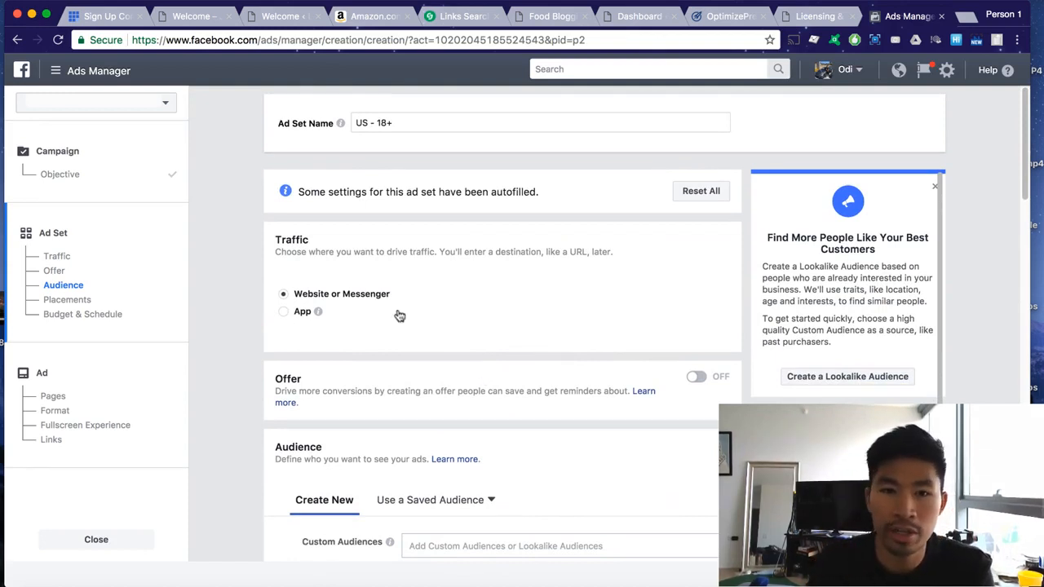
click(430, 122)
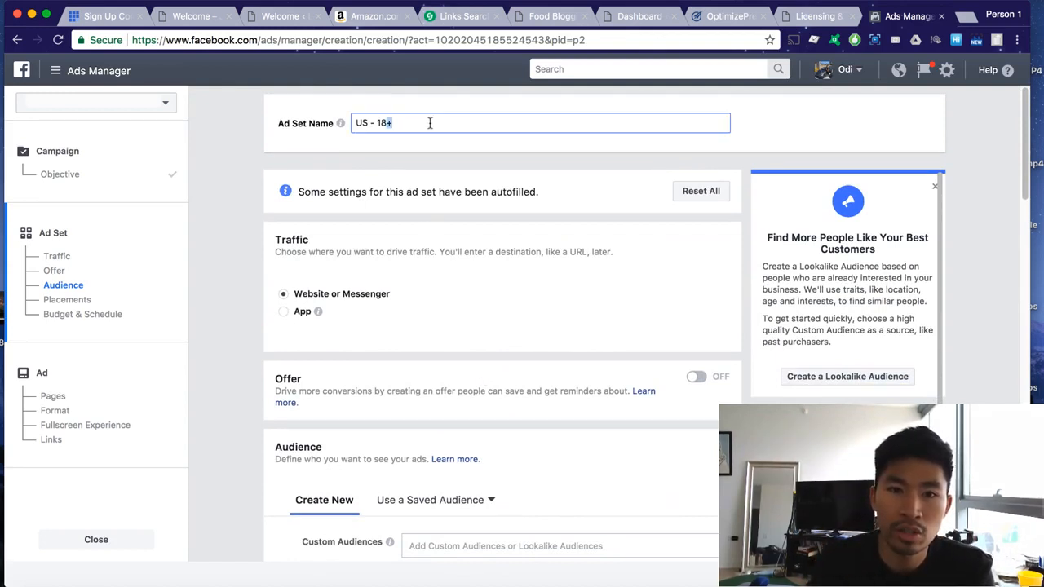
triple_click(430, 124)
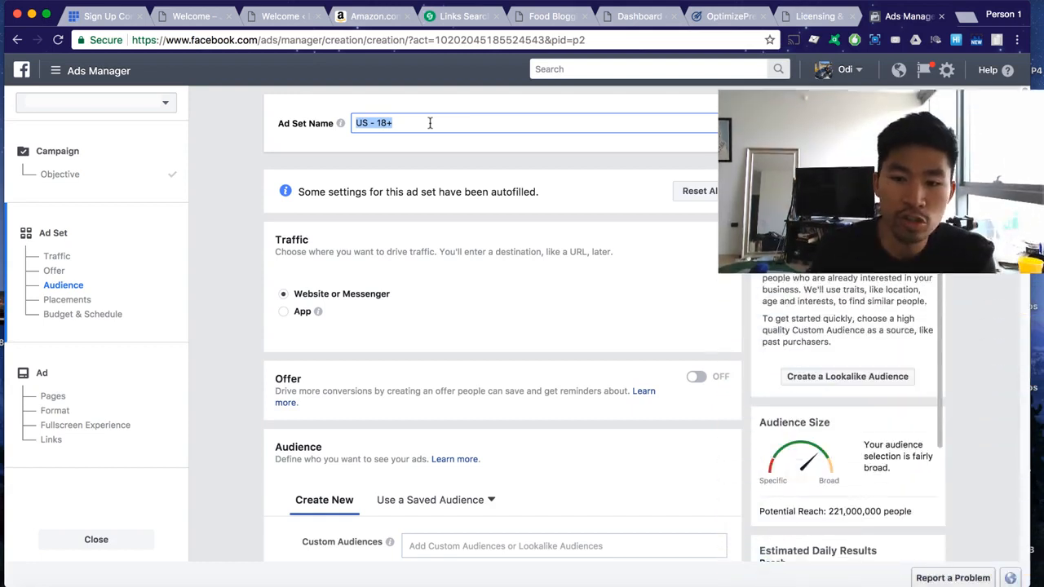
drag(829, 511, 930, 514)
click(923, 512)
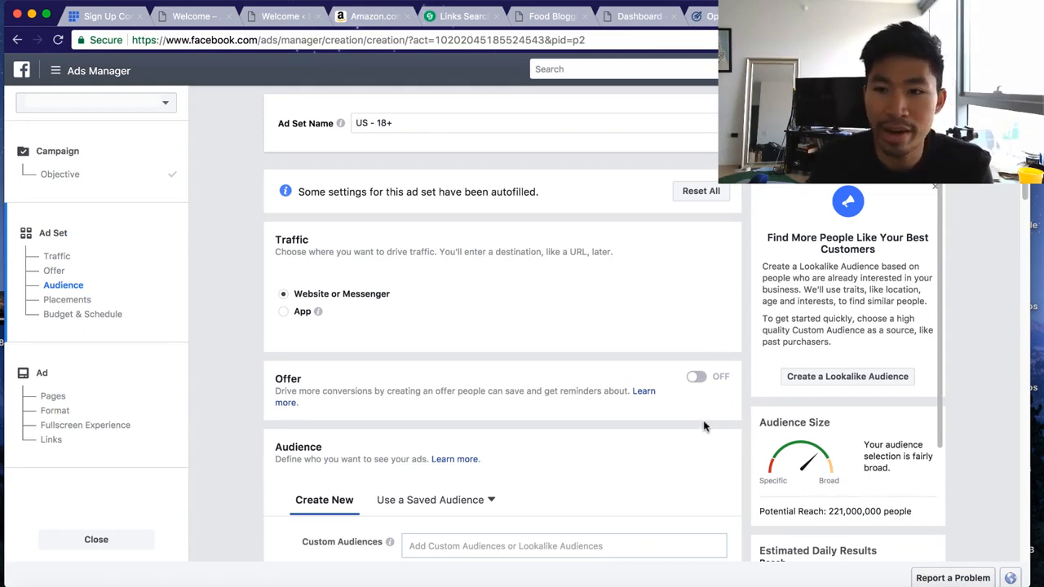
scroll(698, 428, down, 2)
scroll(692, 428, down, 3)
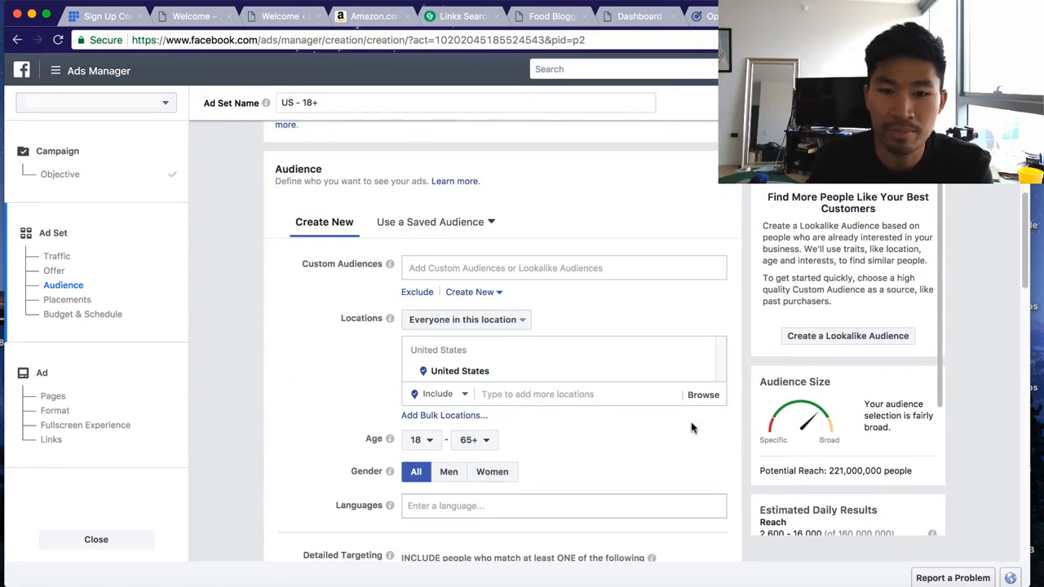
scroll(692, 429, up, 5)
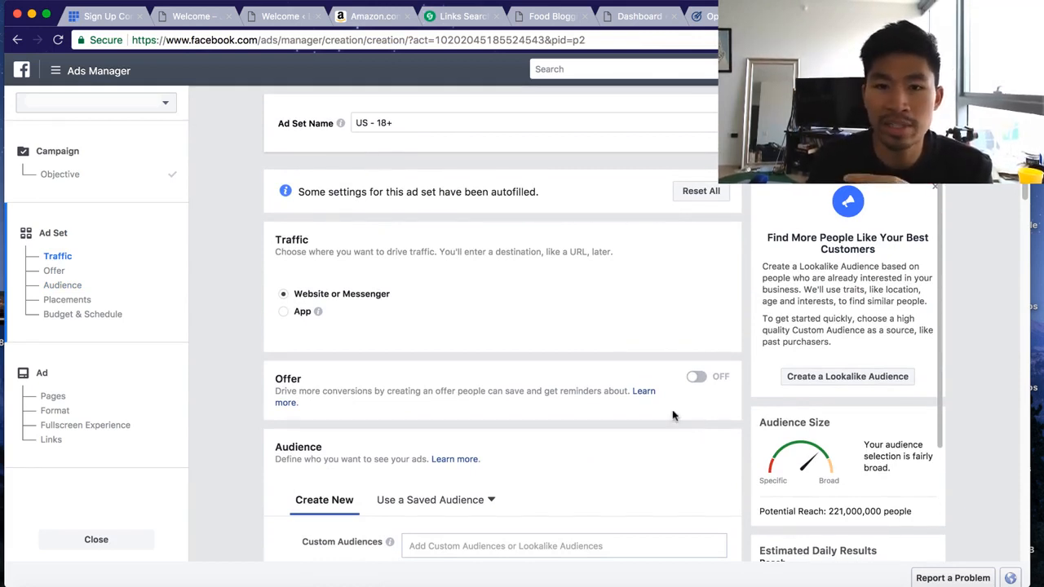
Rename the ad set as "US - Target Demo 1"
triple_click(419, 126)
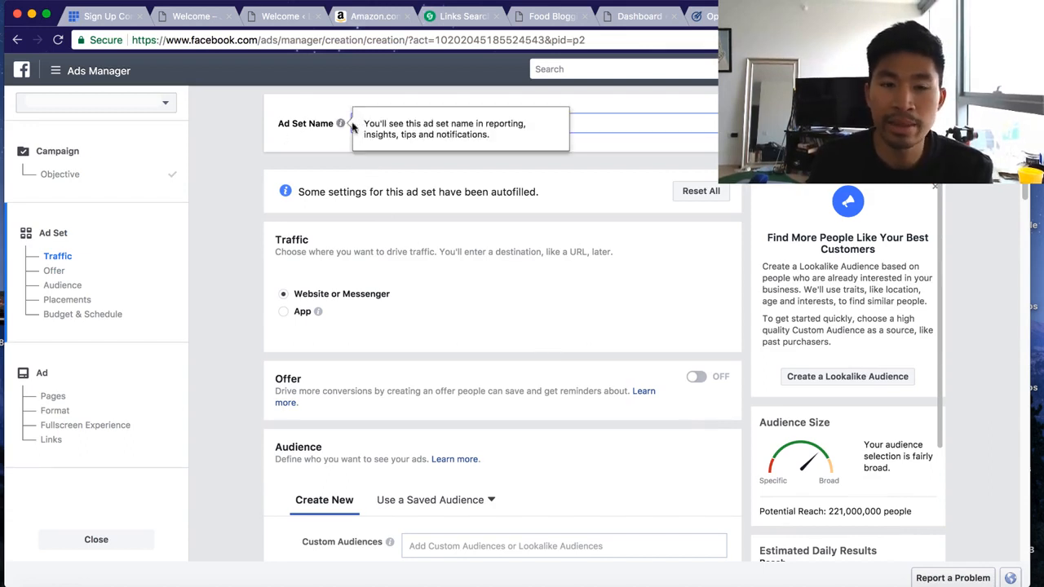
click(397, 125)
click(461, 123)
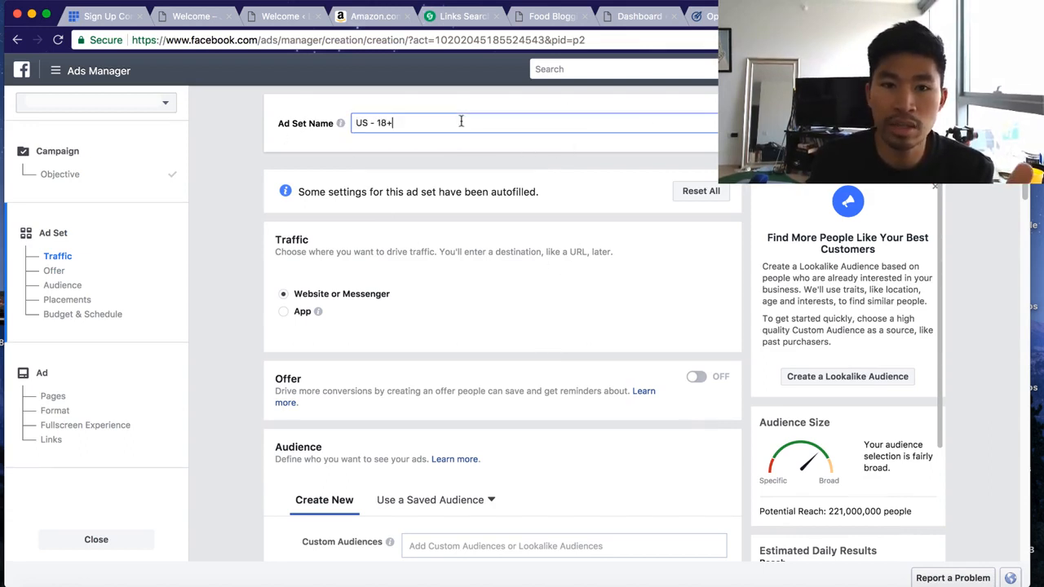
triple_click(461, 121)
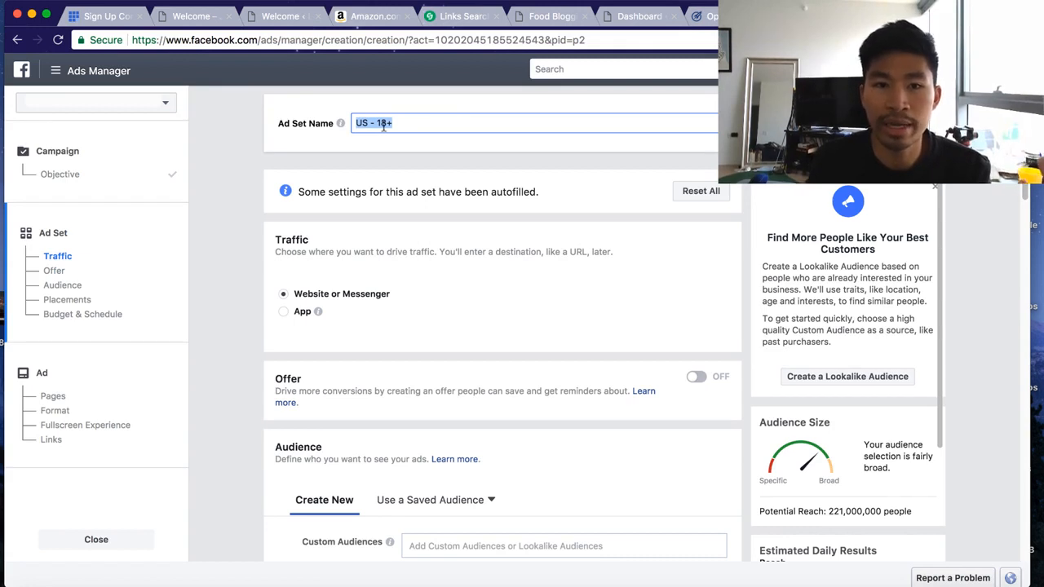
text(US - )
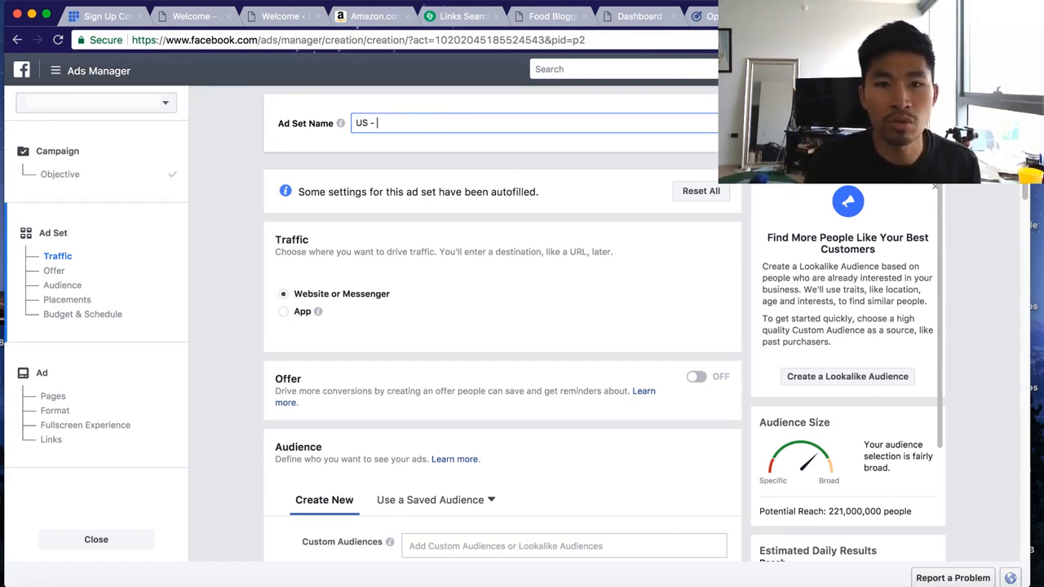
text(Target Demo)
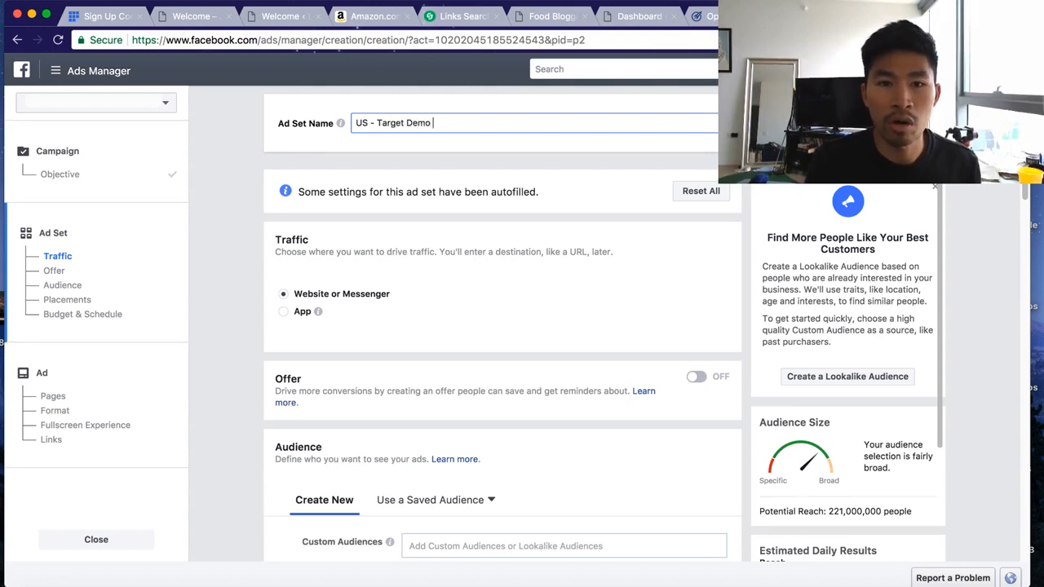
text( 1)
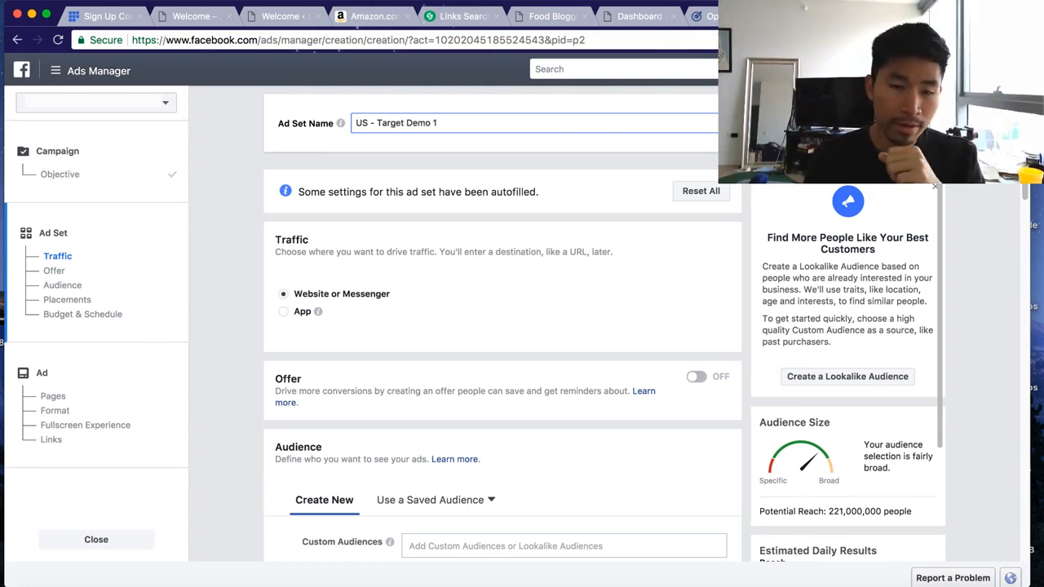
scroll(477, 328, down, 1)
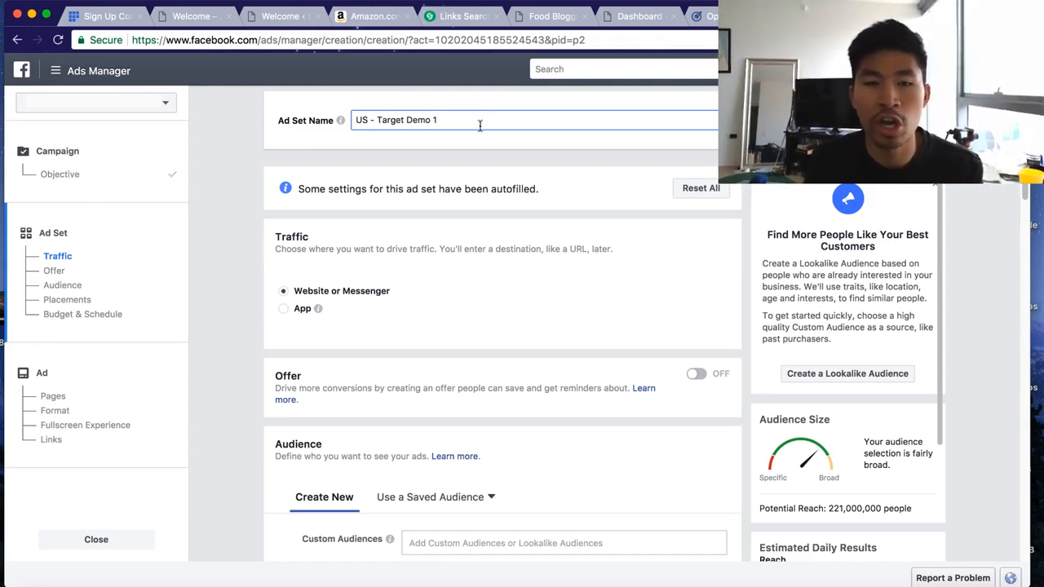
Change the ad set name to "US UK - MALE - INTEREST GOLF - 18-45"
key(BackSpace)
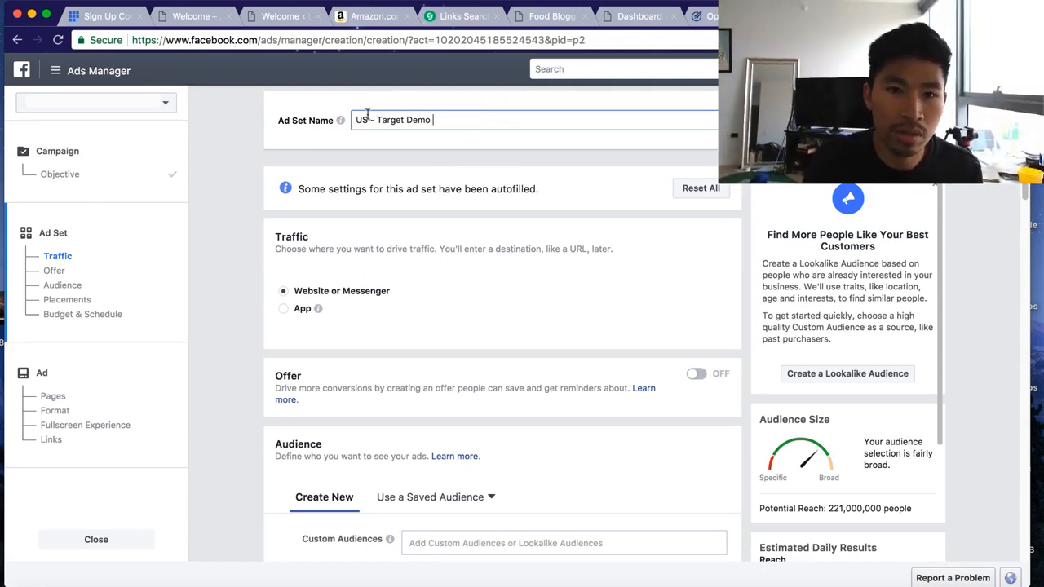
click(368, 117)
text(UK)
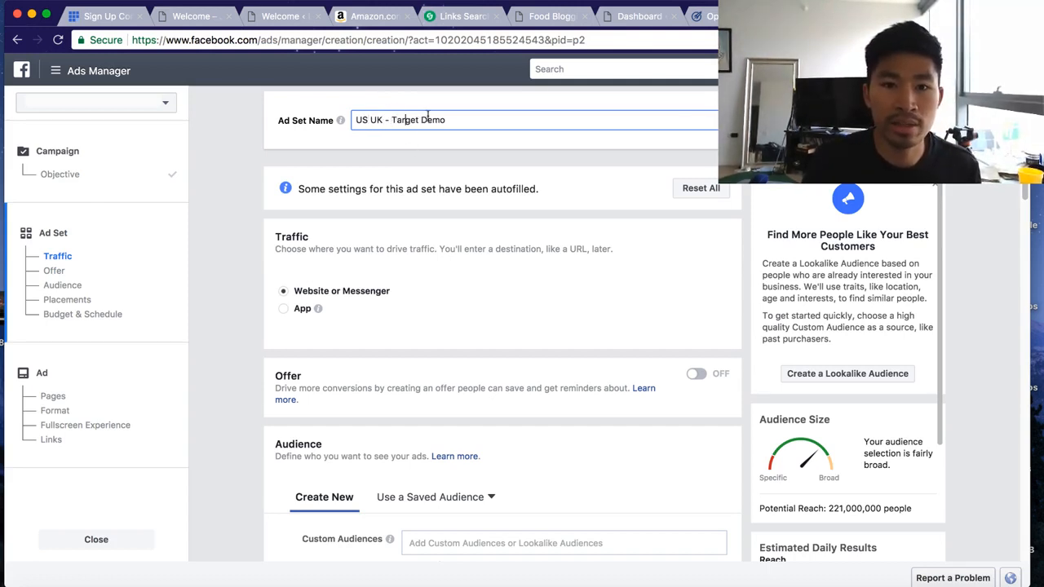
drag(459, 120, 395, 121)
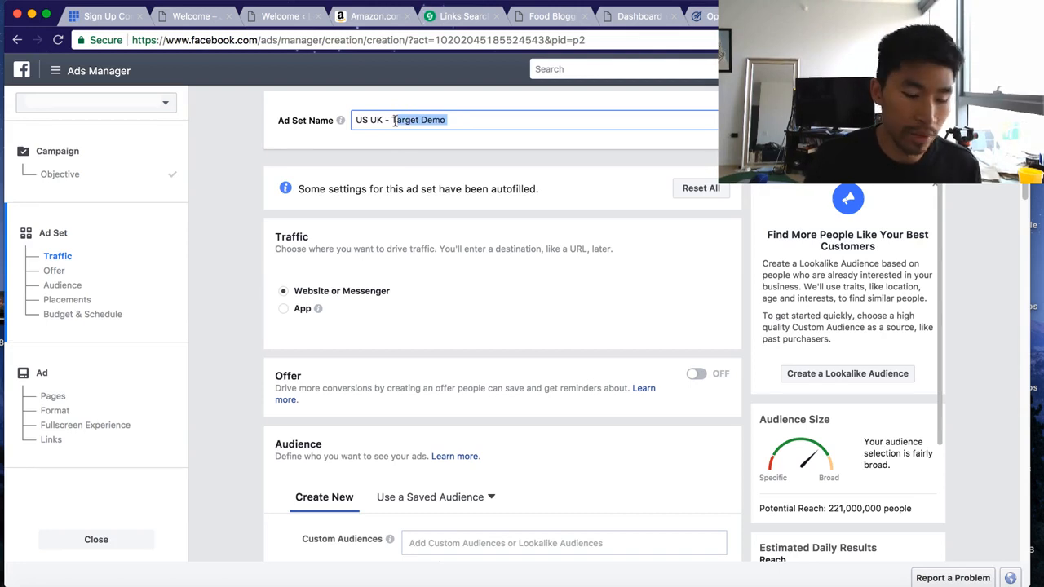
key(BackSpace)
text(mal)
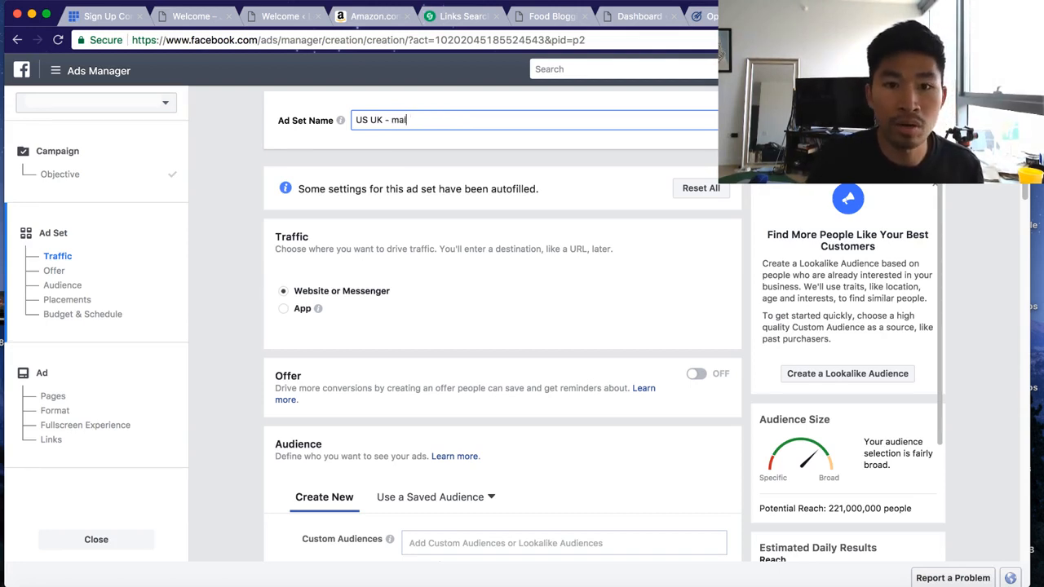
text(MALE - )
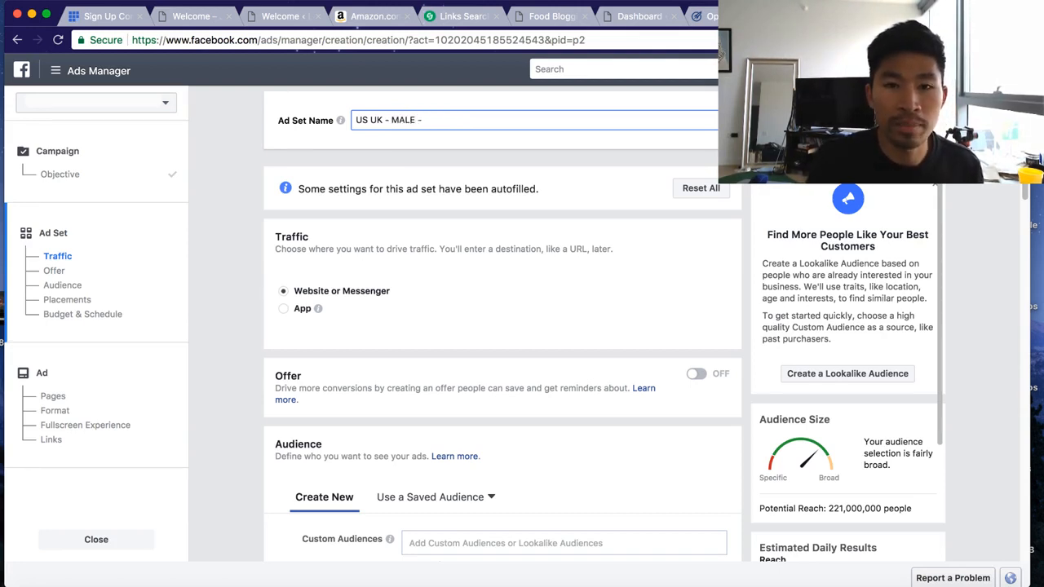
text(INTEREST GOLF)
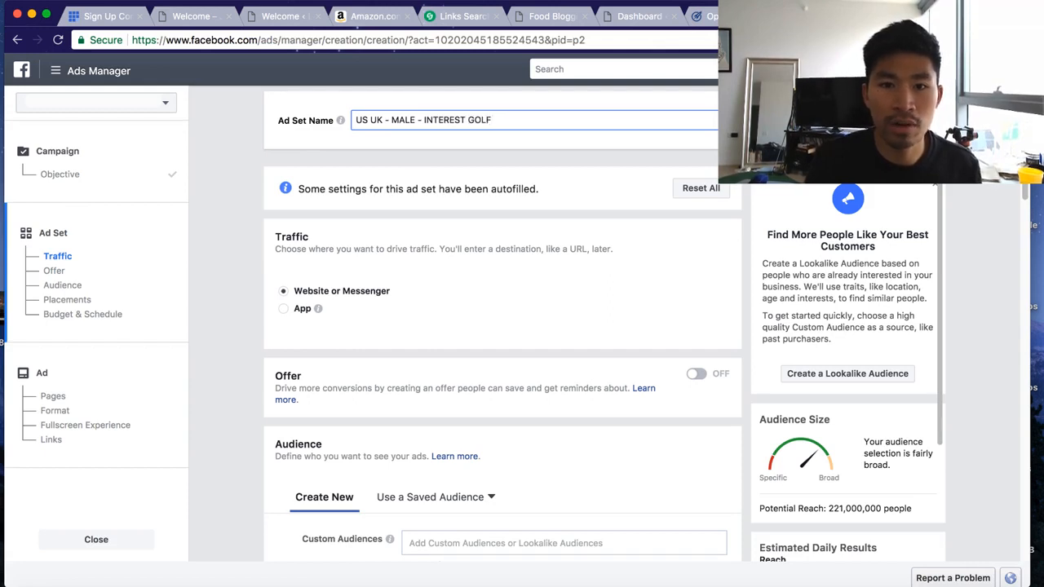
text( - 2)
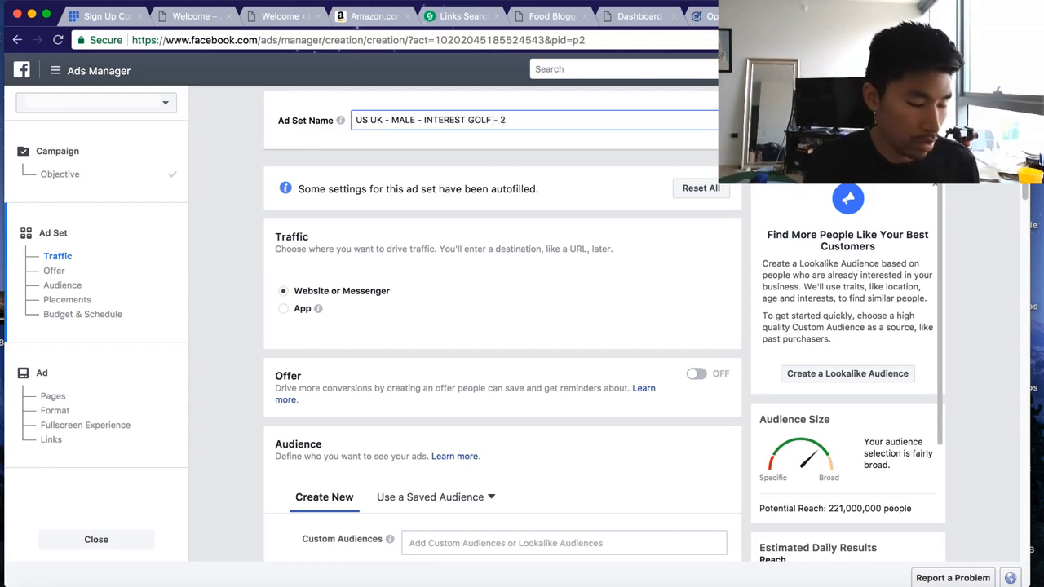
key(BackSpace)
text(18-45)
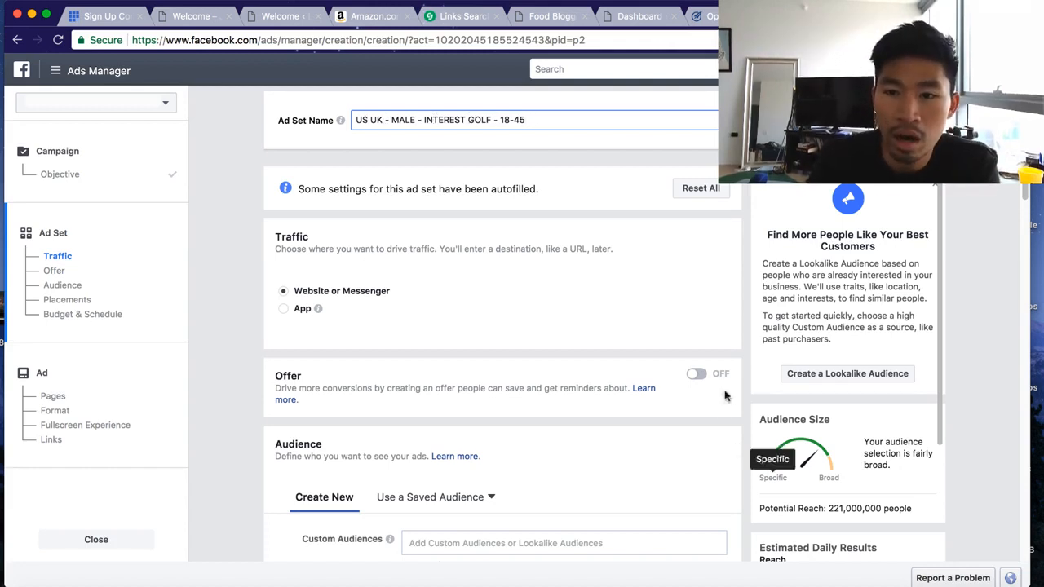
Restrict the audience's United States location targeting to people who live in this location
scroll(594, 422, down, 1)
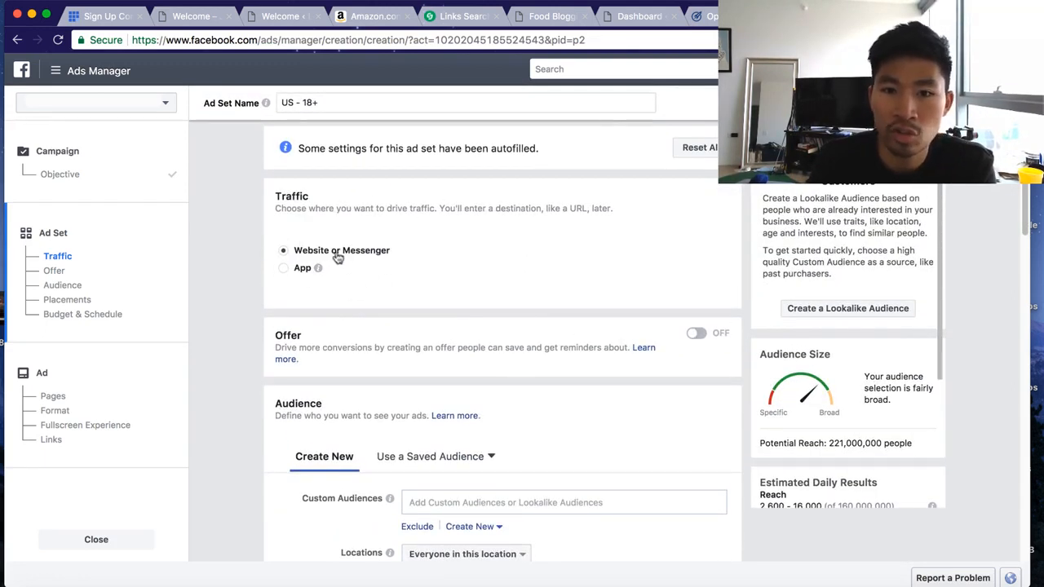
scroll(426, 339, down, 3)
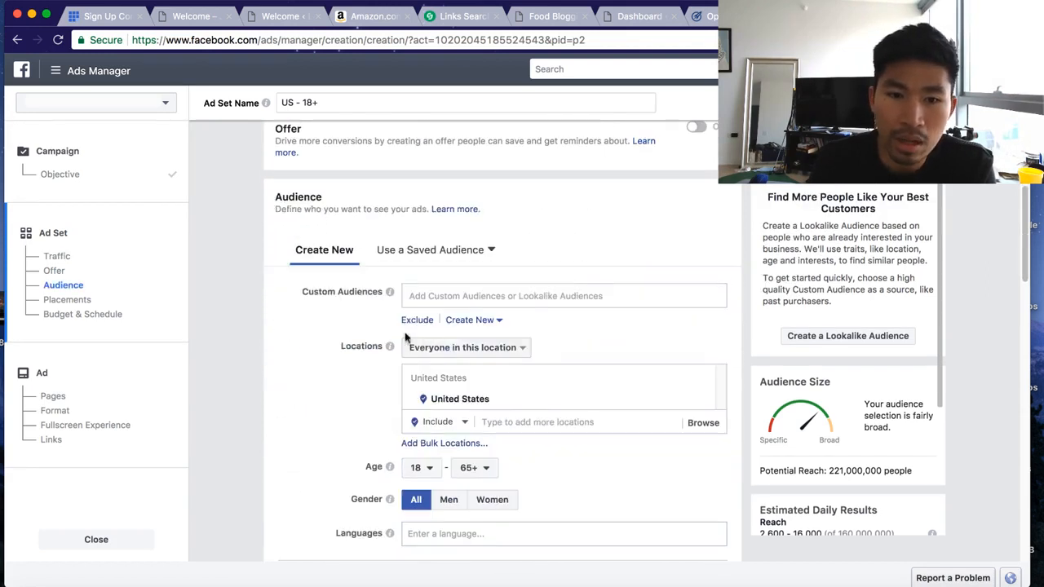
click(477, 294)
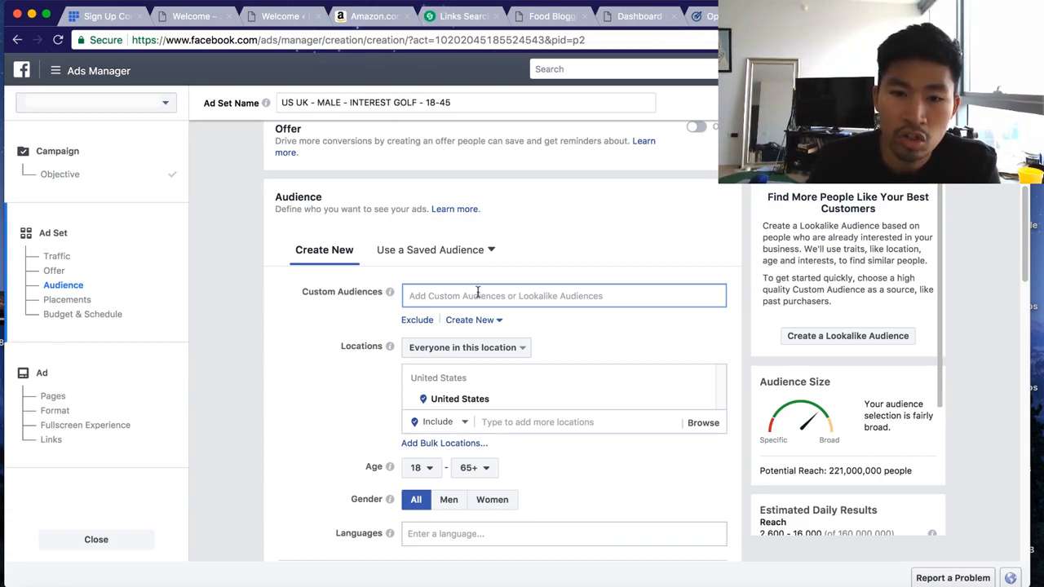
click(468, 292)
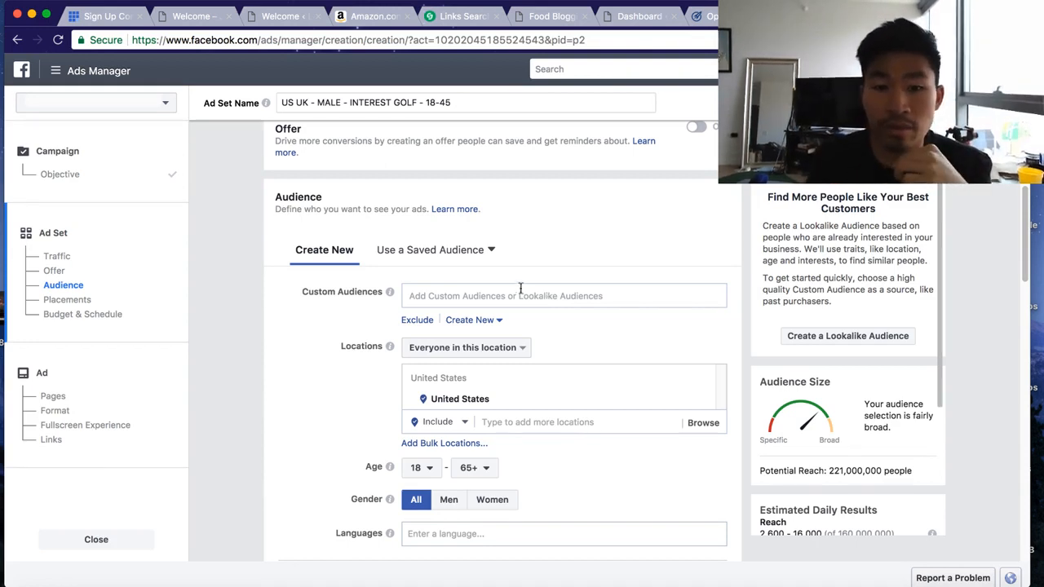
scroll(501, 340, down, 1)
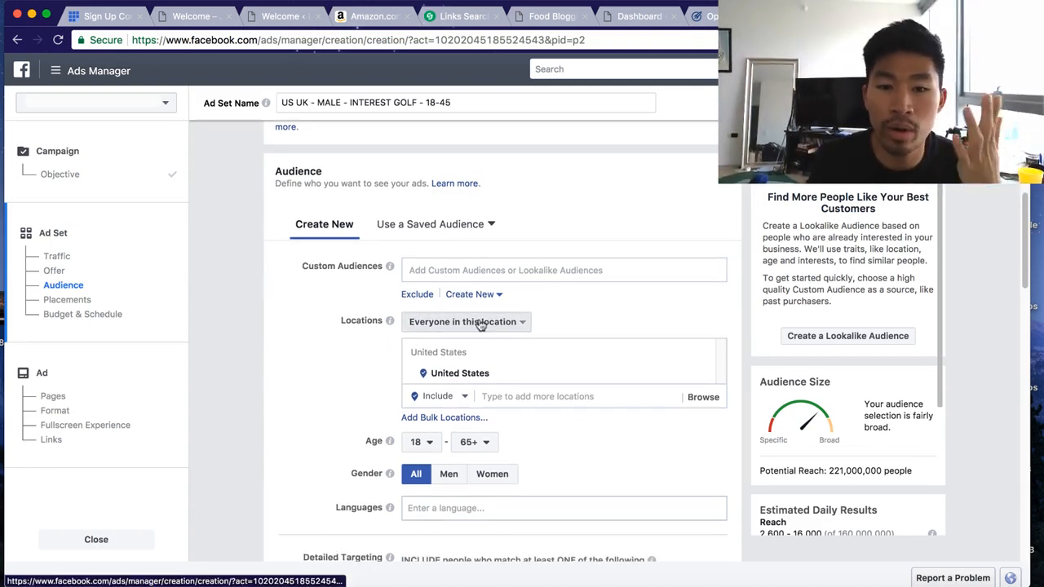
click(482, 323)
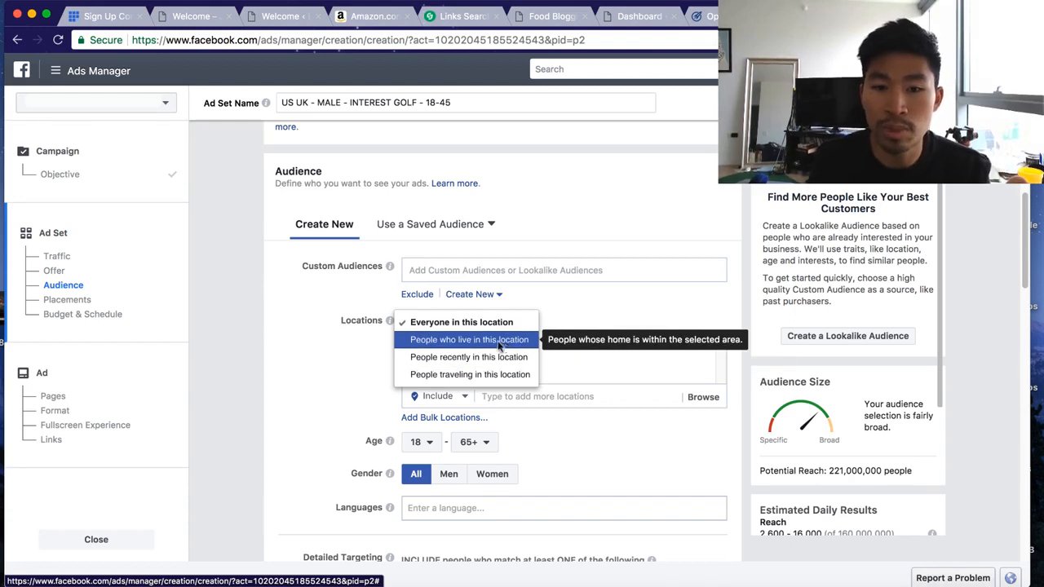
click(501, 341)
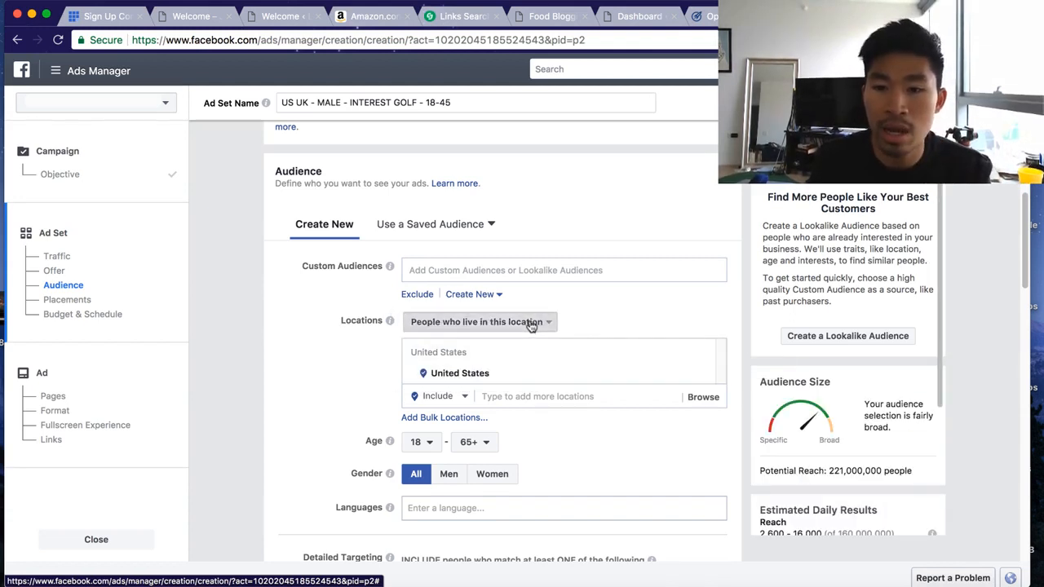
click(528, 324)
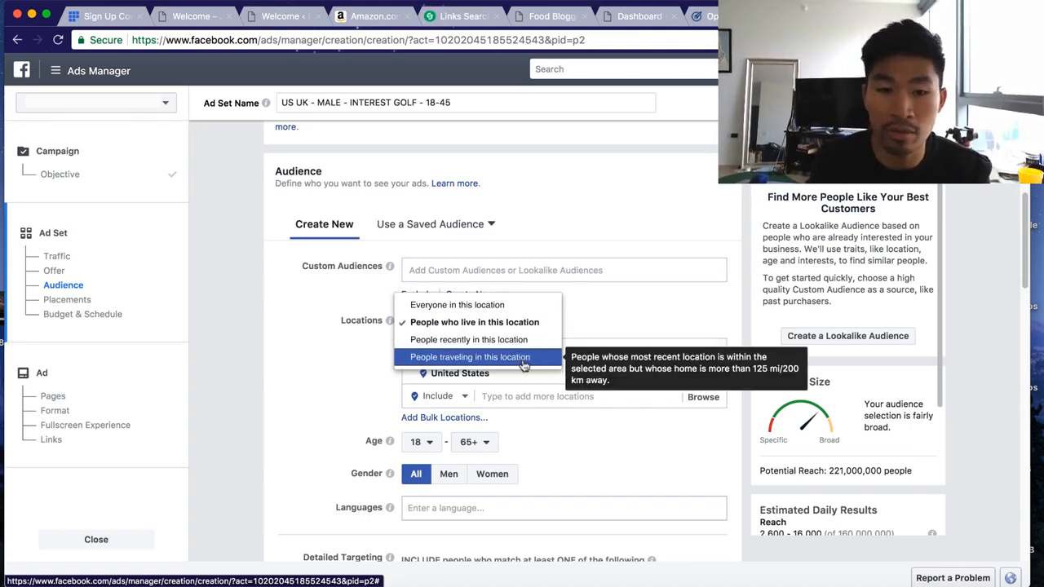
click(635, 434)
Set the audience age range to 13–25 and check the potential reach
scroll(492, 399, down, 2)
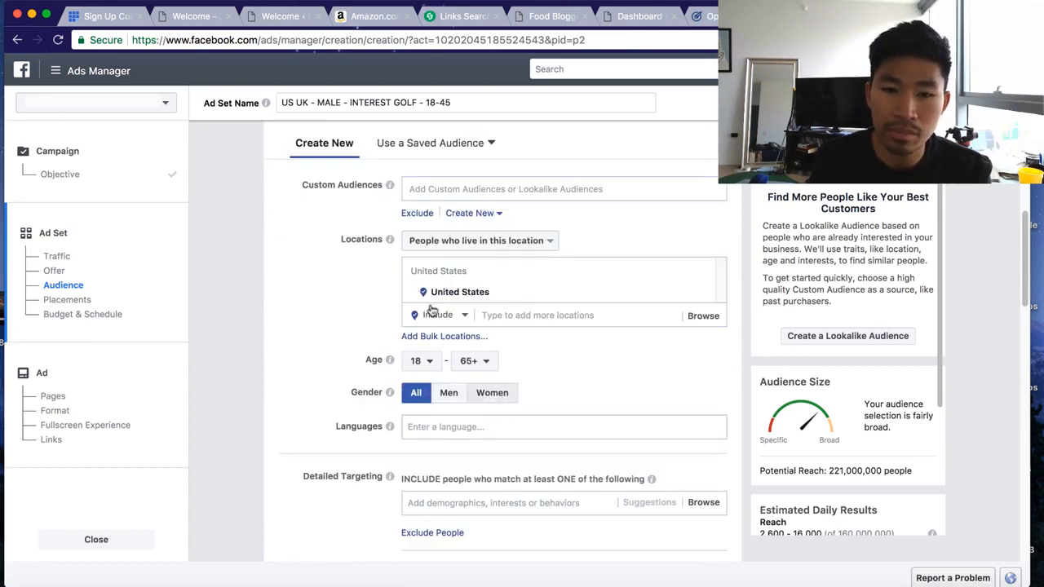
click(484, 361)
scroll(479, 302, up, 10)
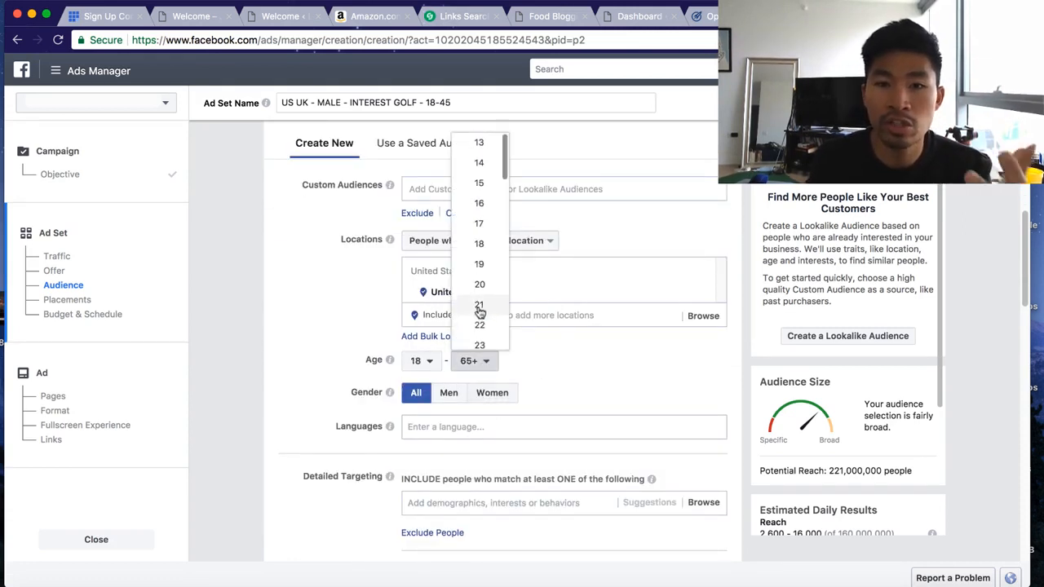
click(583, 356)
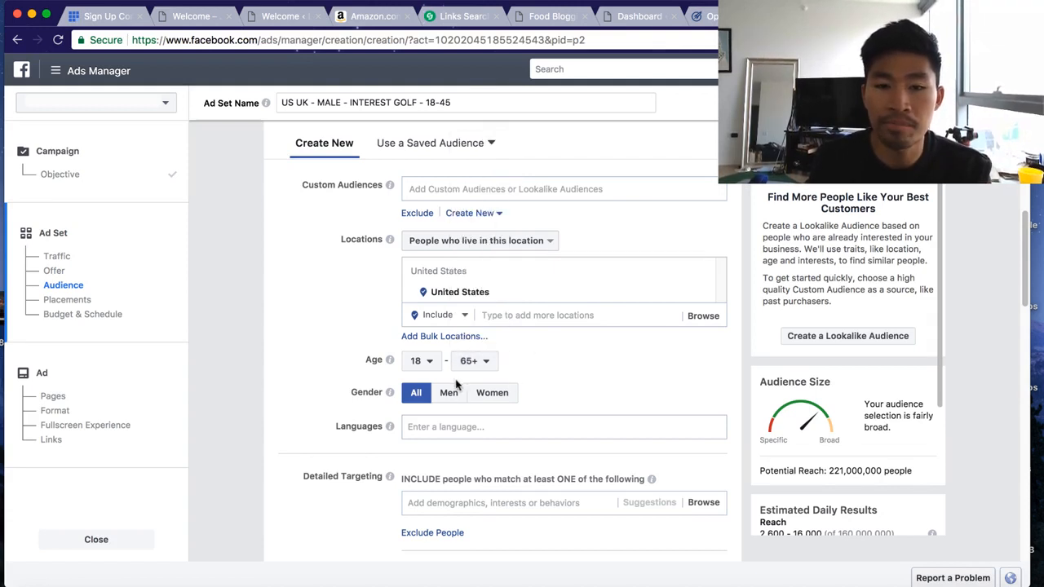
click(431, 369)
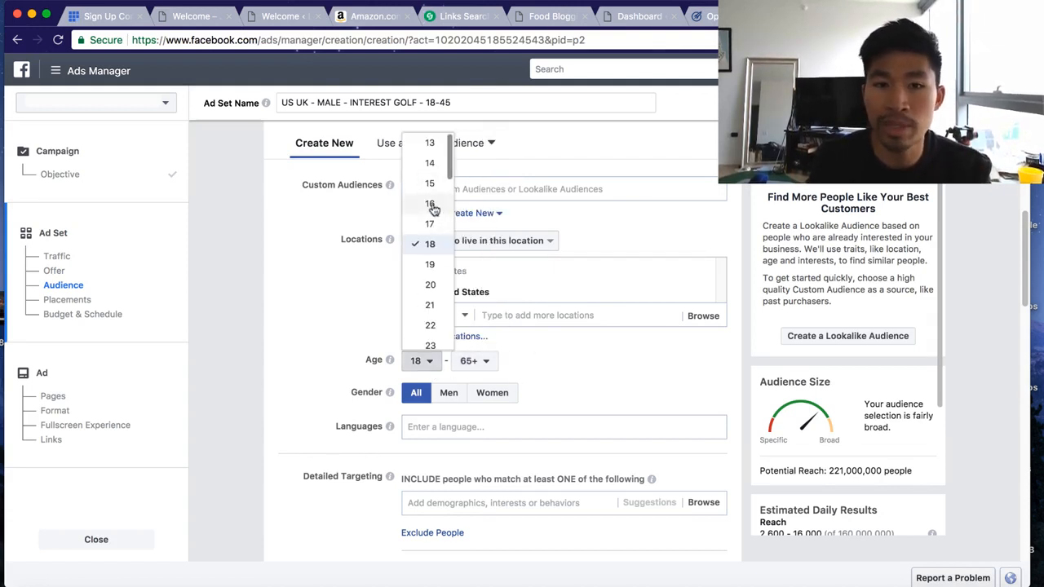
click(426, 147)
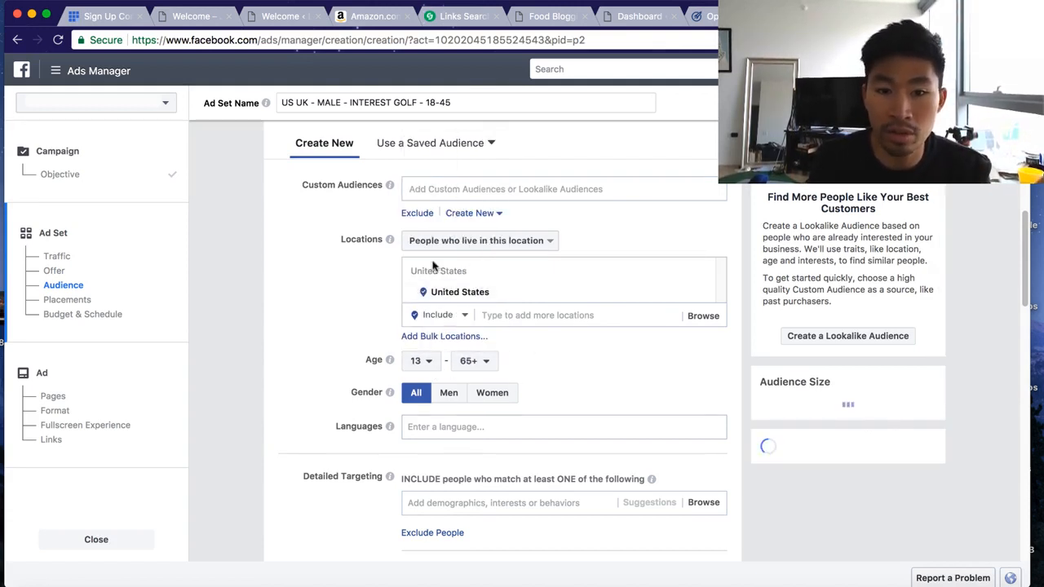
click(479, 363)
scroll(481, 310, up, 10)
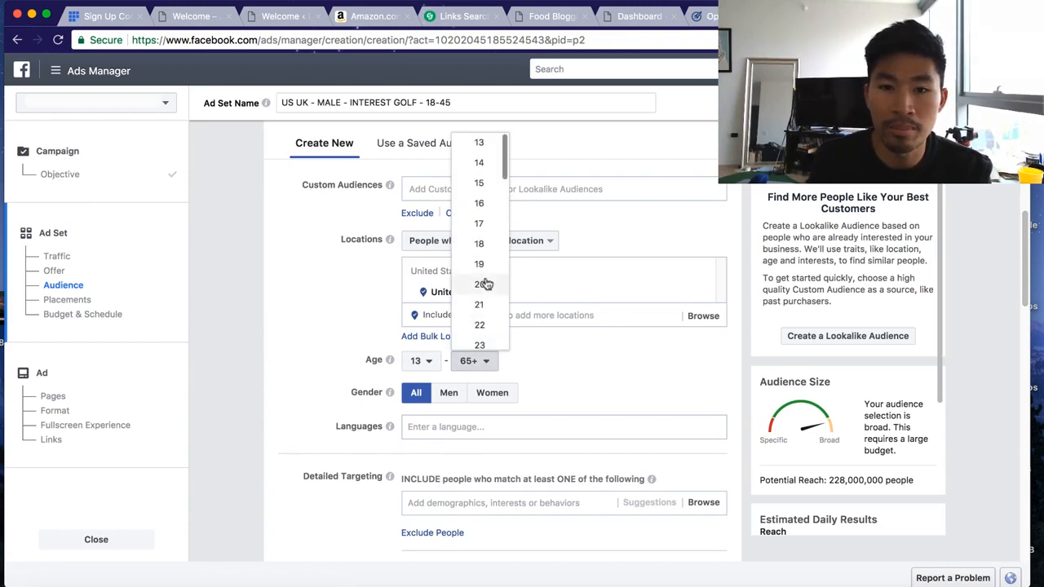
scroll(484, 280, down, 2)
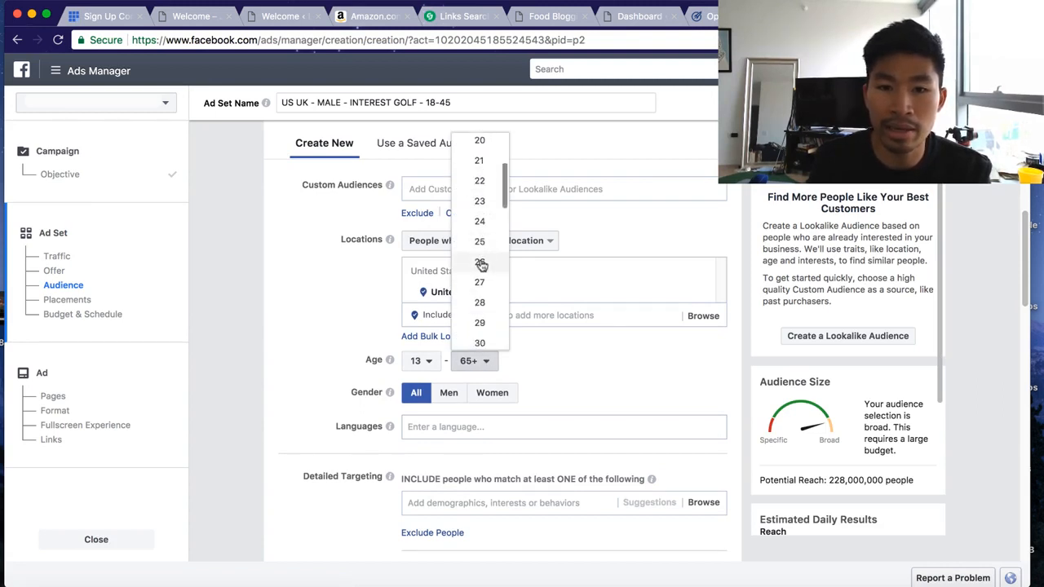
click(480, 242)
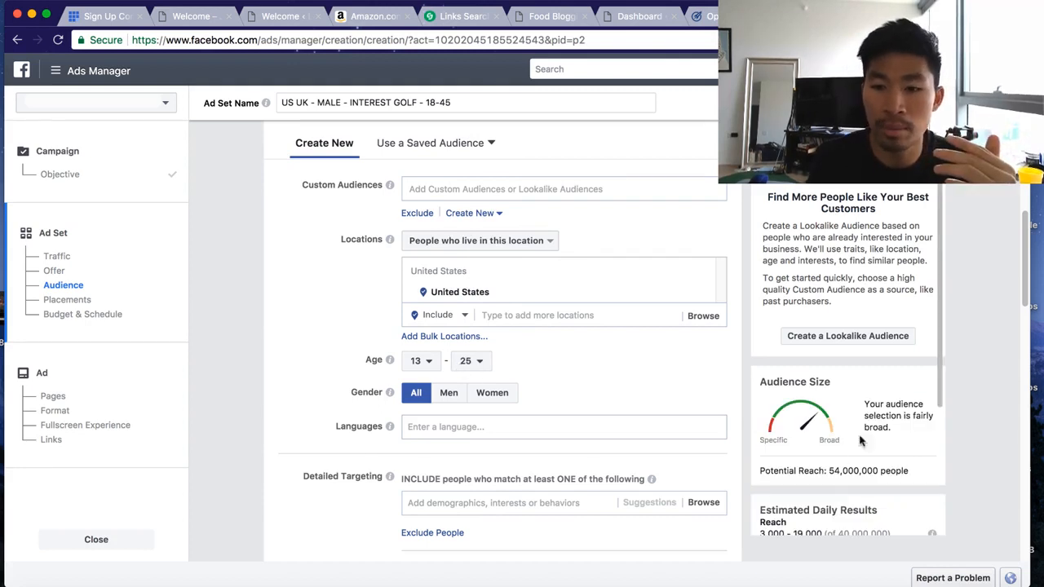
drag(830, 472, 873, 472)
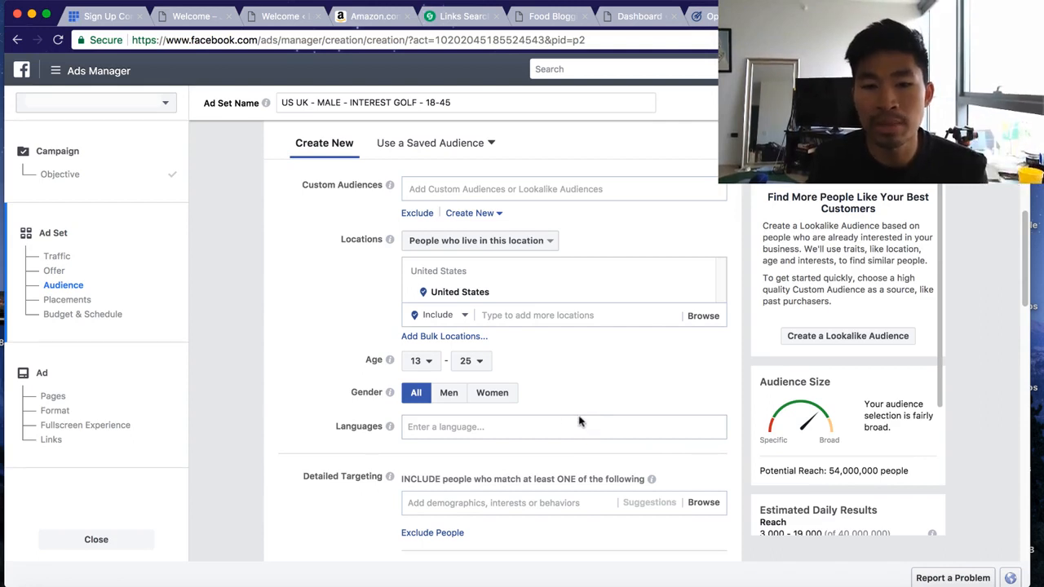
Add English (US) as the audience language
click(539, 424)
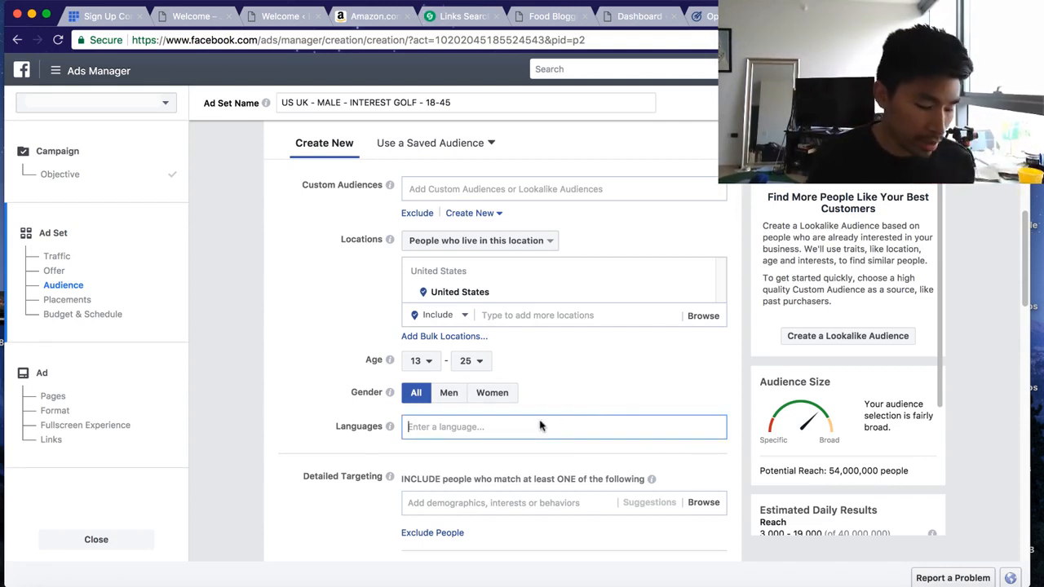
text(ENGLISH)
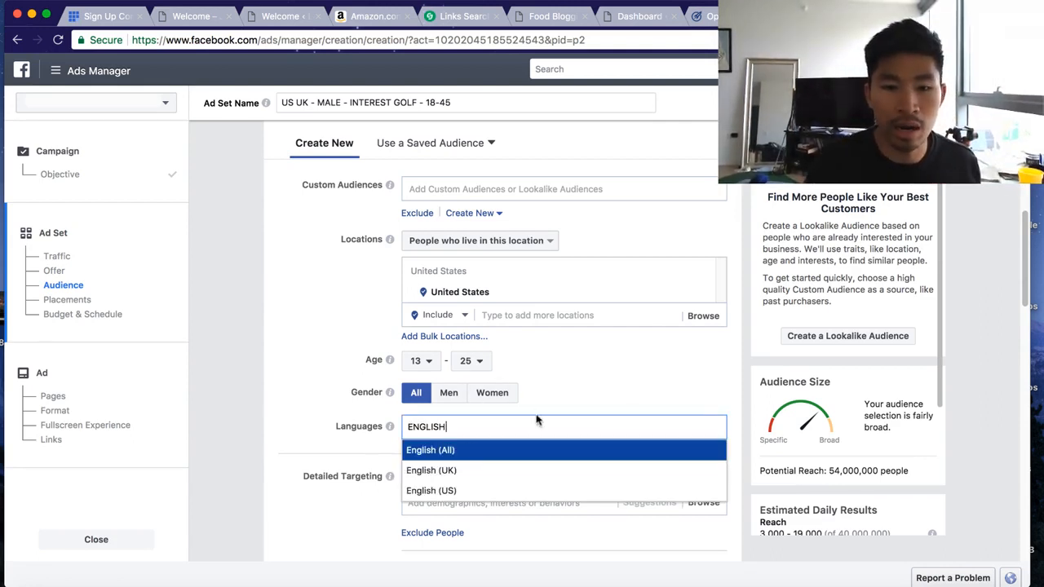
click(476, 490)
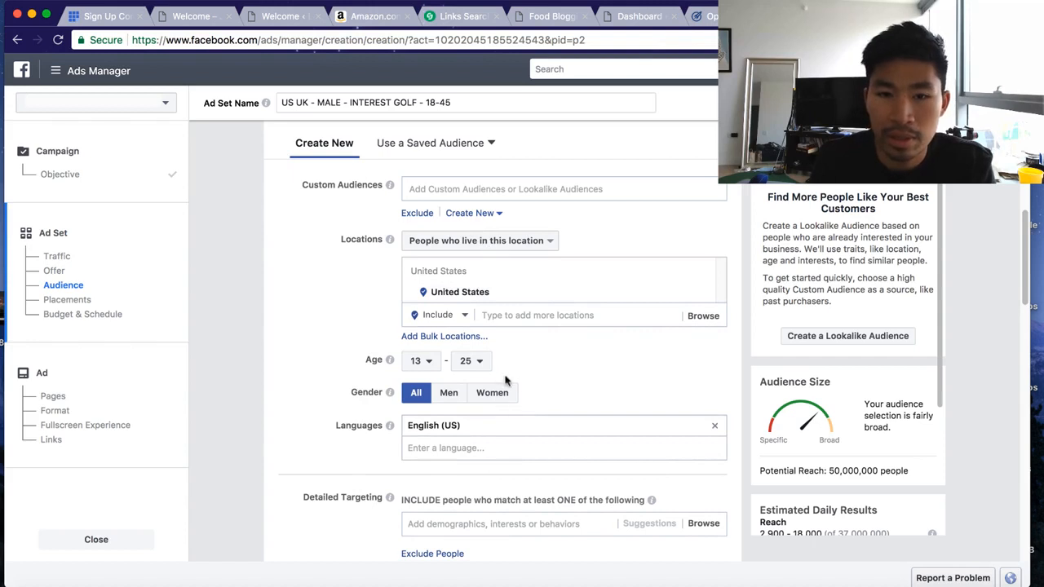
Browse the detailed targeting categories and examine the Financial options under Demographics
scroll(572, 413, down, 1)
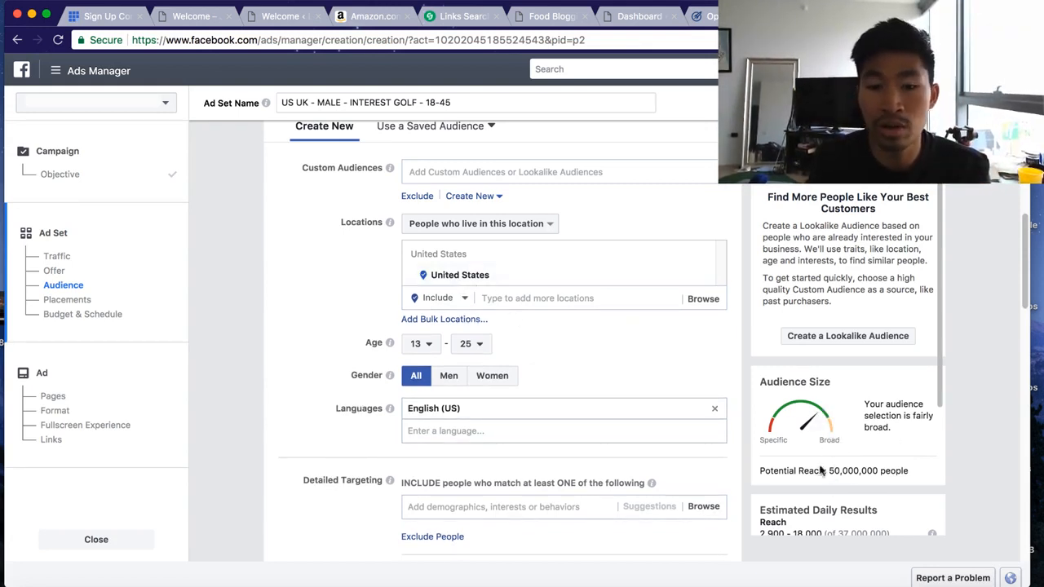
scroll(604, 406, down, 3)
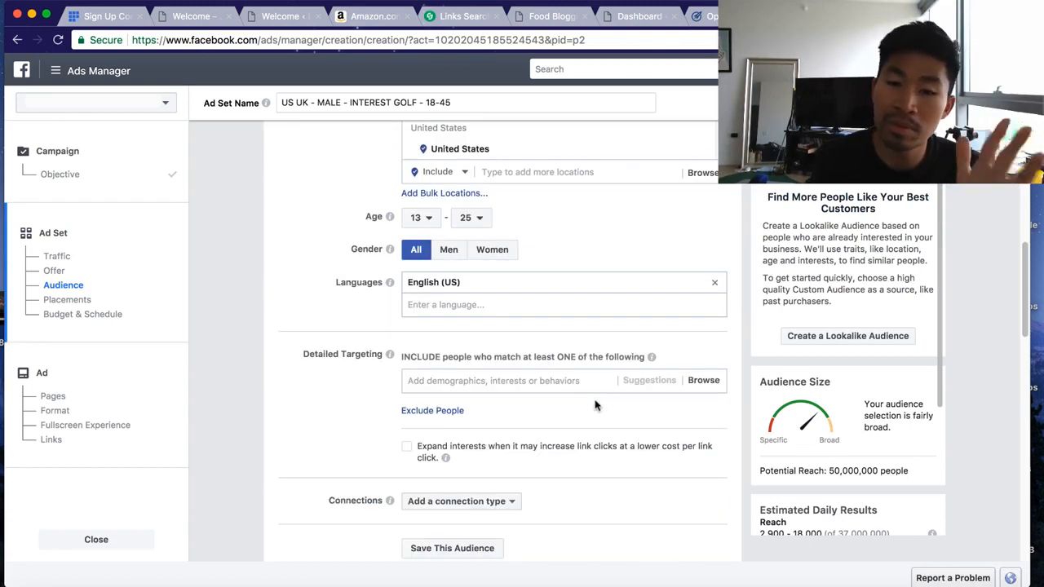
click(518, 381)
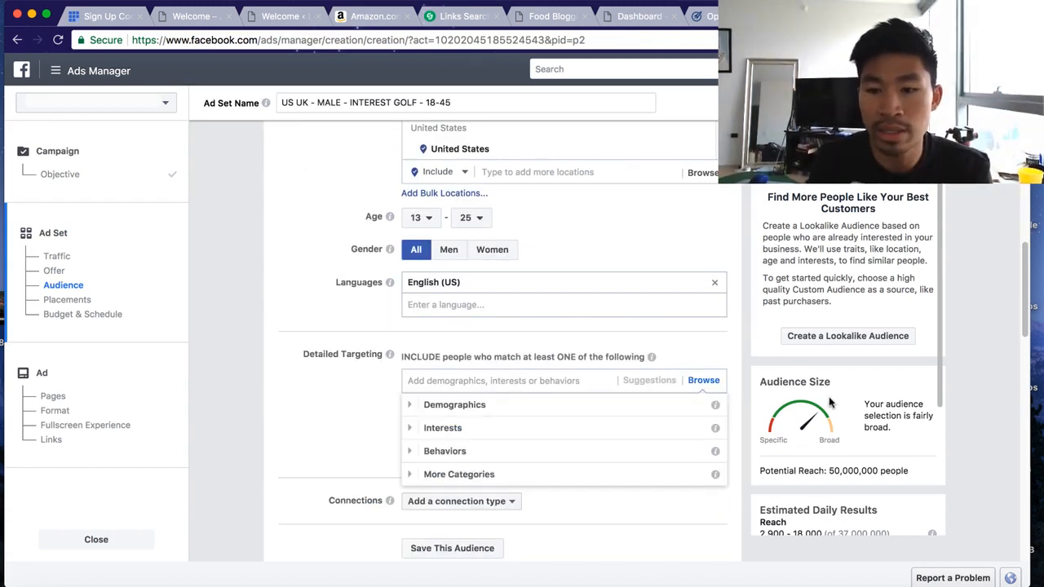
scroll(548, 359, down, 3)
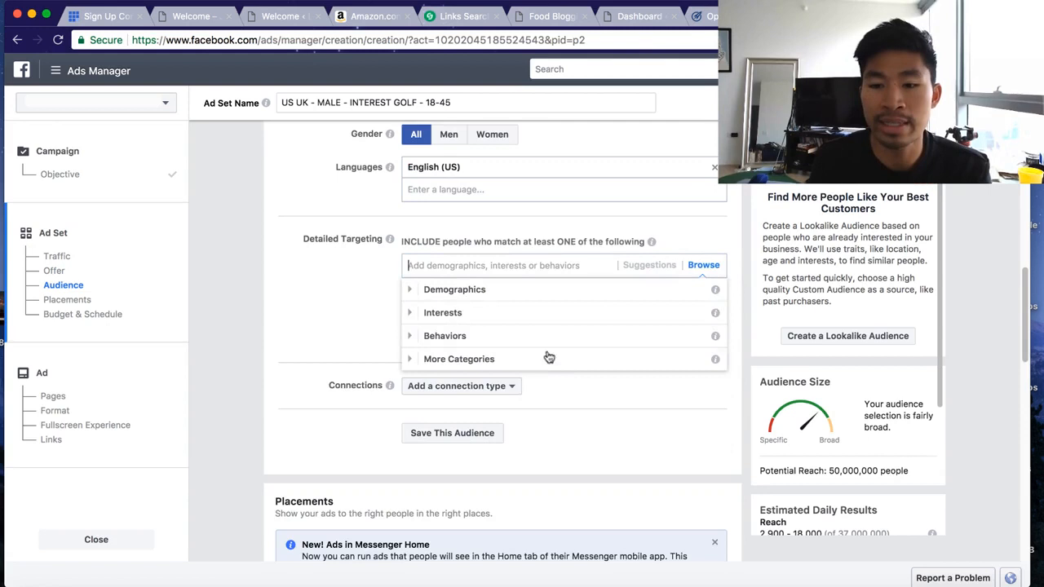
click(408, 291)
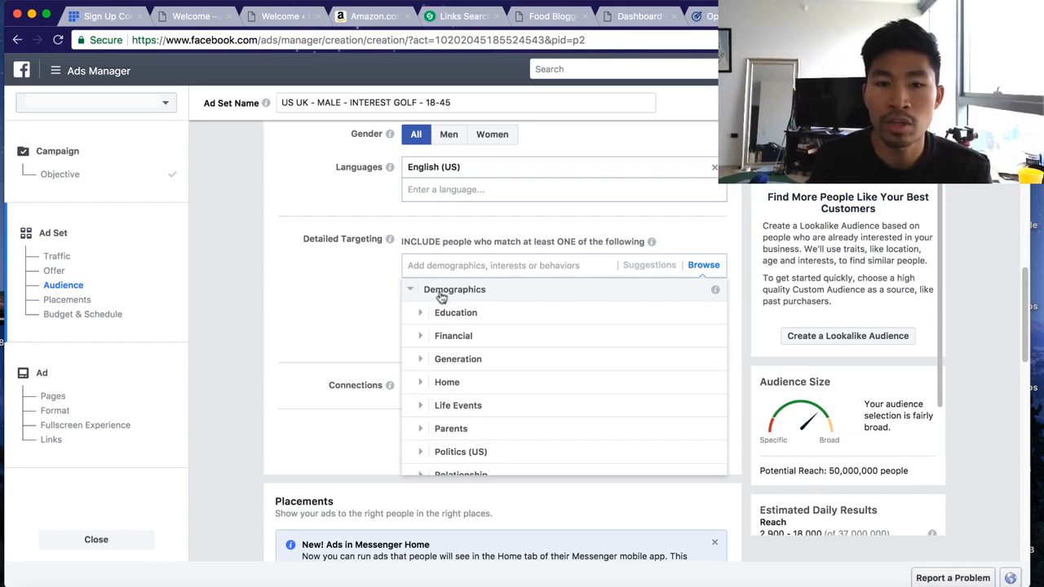
click(418, 334)
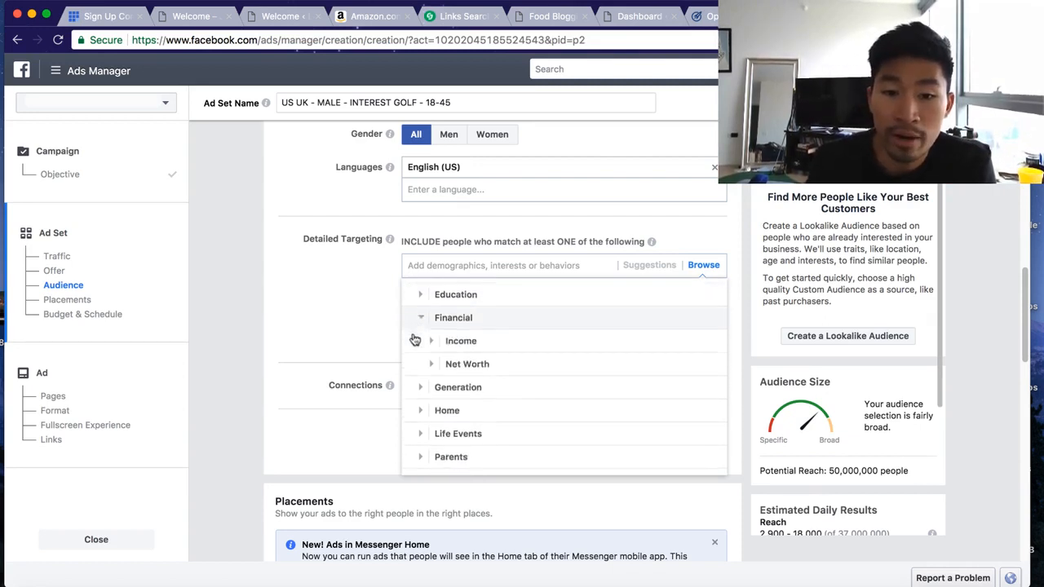
scroll(512, 333, down, 1)
scroll(463, 357, up, 1)
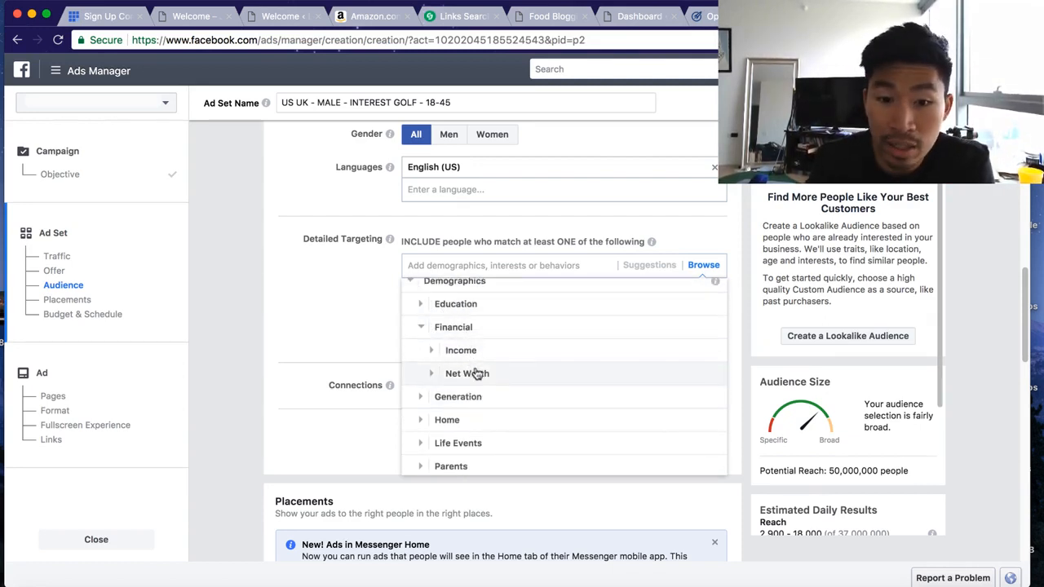
scroll(495, 391, down, 2)
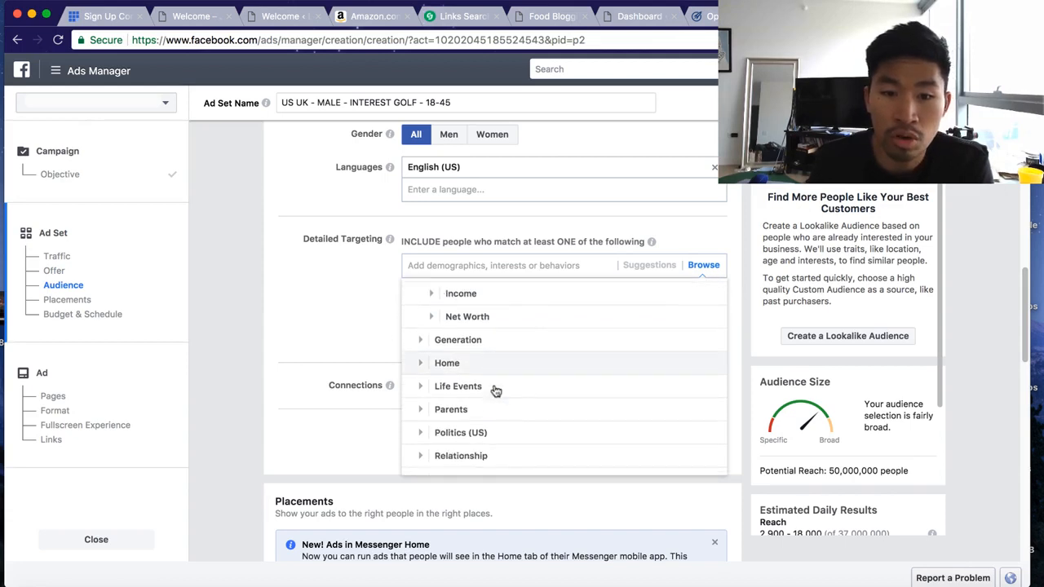
Examine the Home, Relationship and Work subcategories of the Demographics targeting options
click(417, 364)
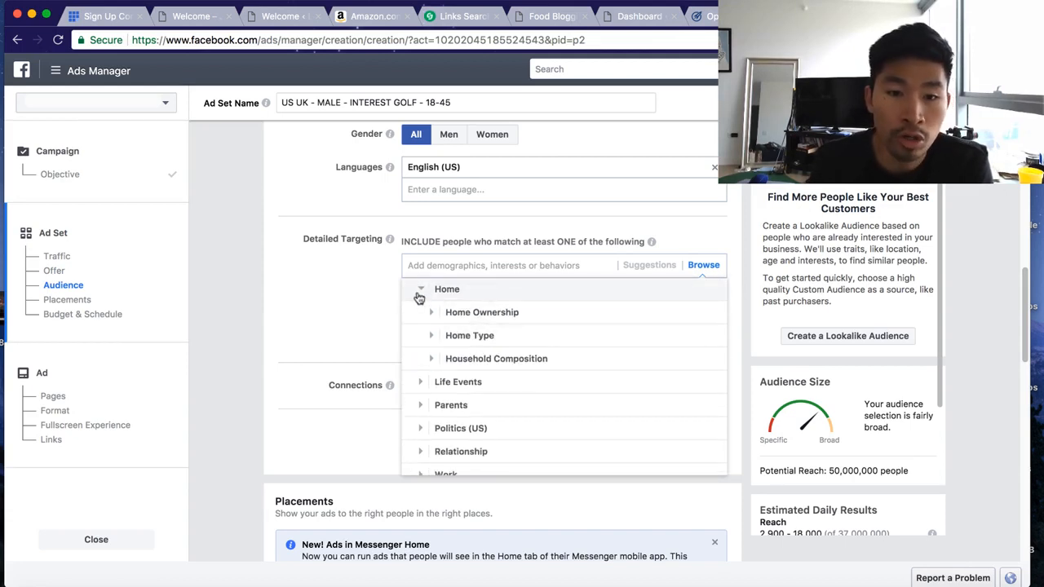
scroll(444, 351, down, 1)
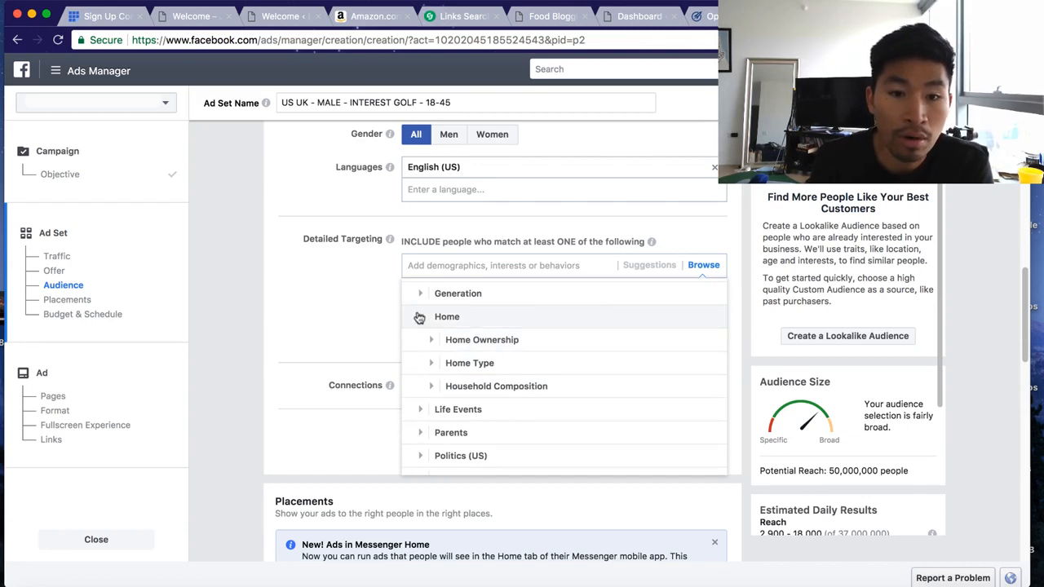
click(446, 318)
scroll(440, 368, down, 2)
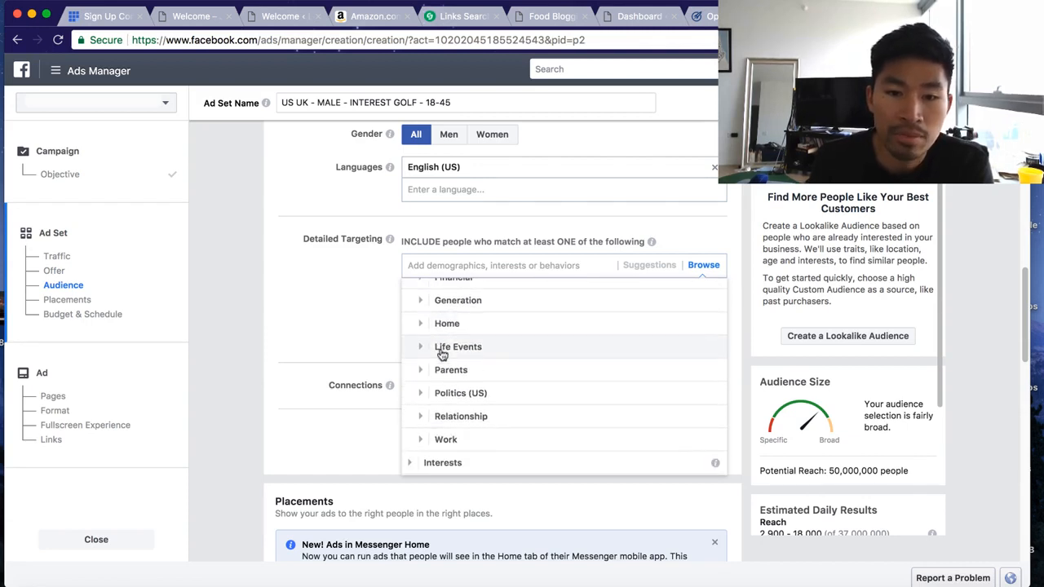
click(420, 417)
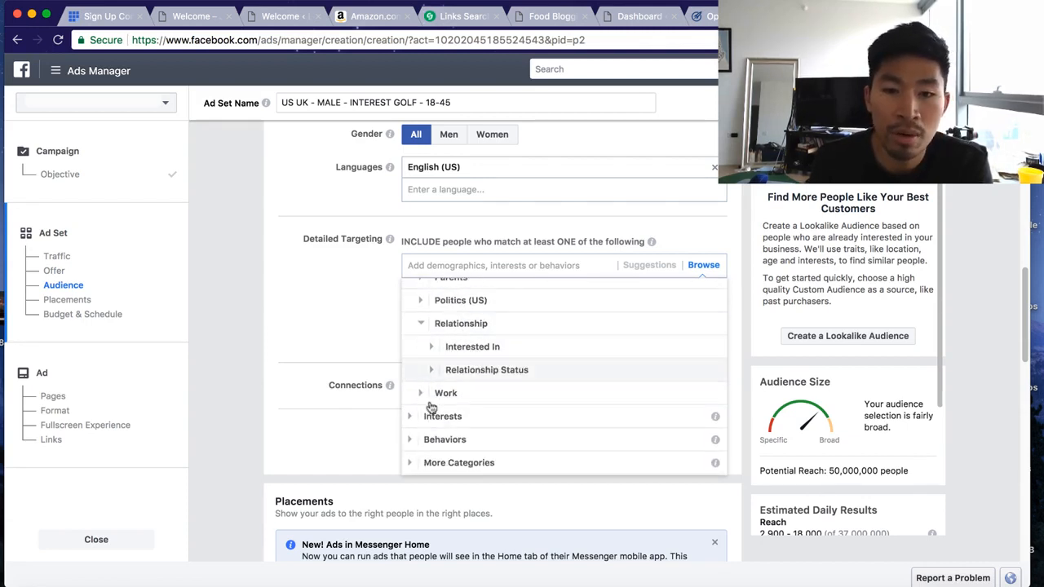
click(421, 324)
scroll(429, 401, down, 2)
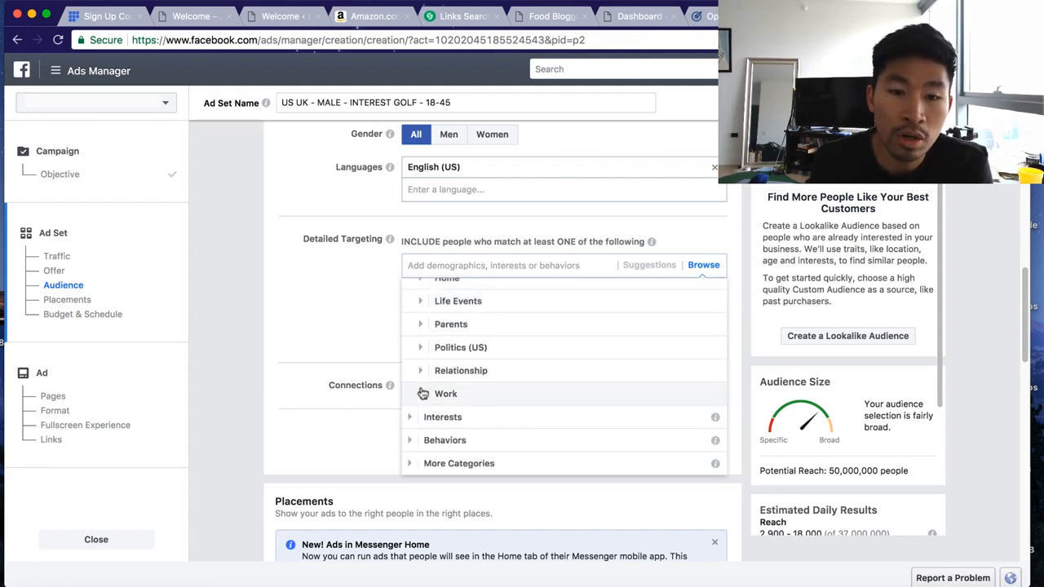
click(420, 393)
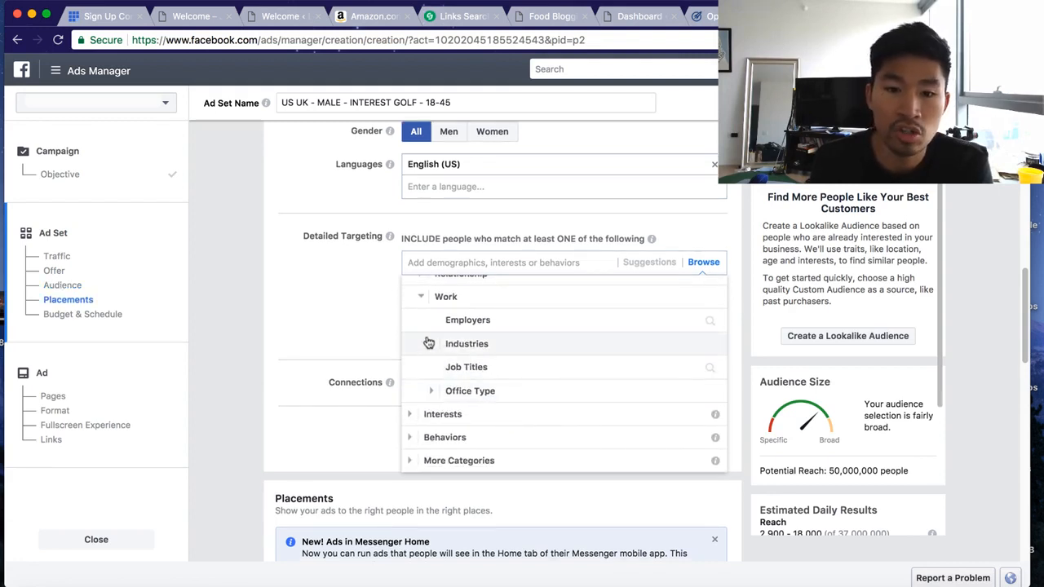
scroll(467, 387, down, 1)
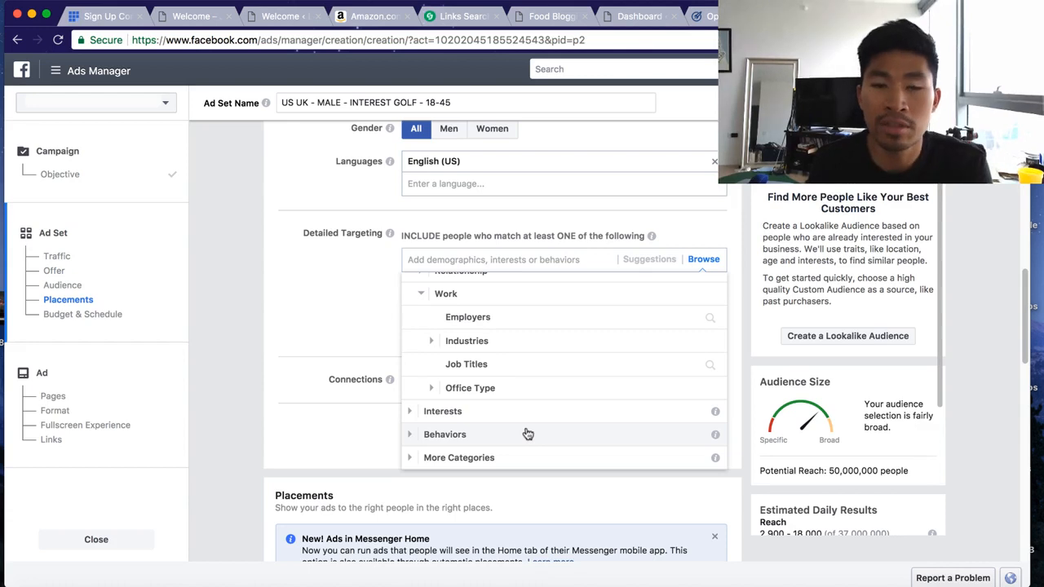
Set the audience gender to Men
scroll(538, 424, up, 10)
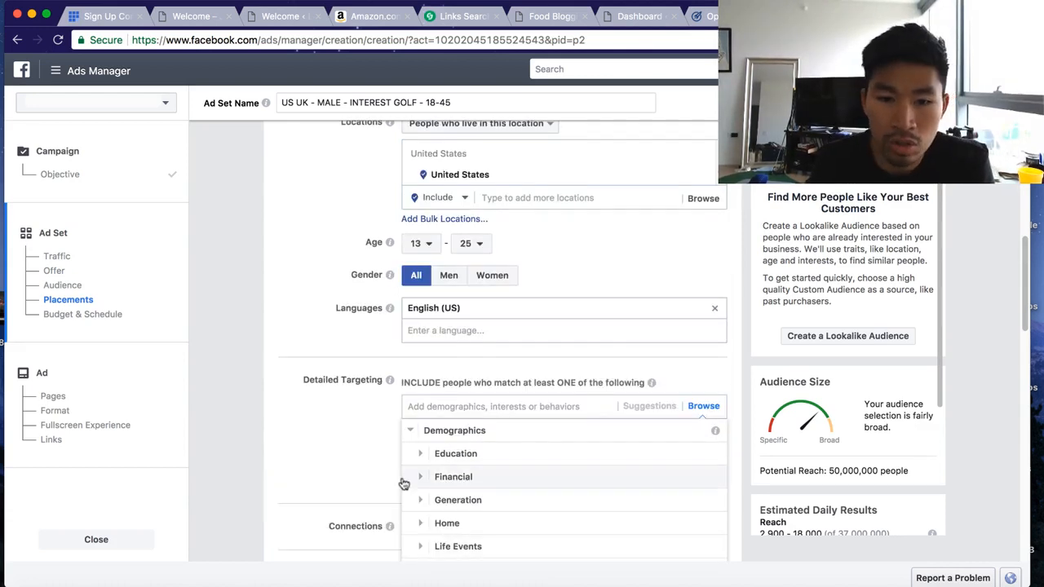
scroll(375, 463, down, 1)
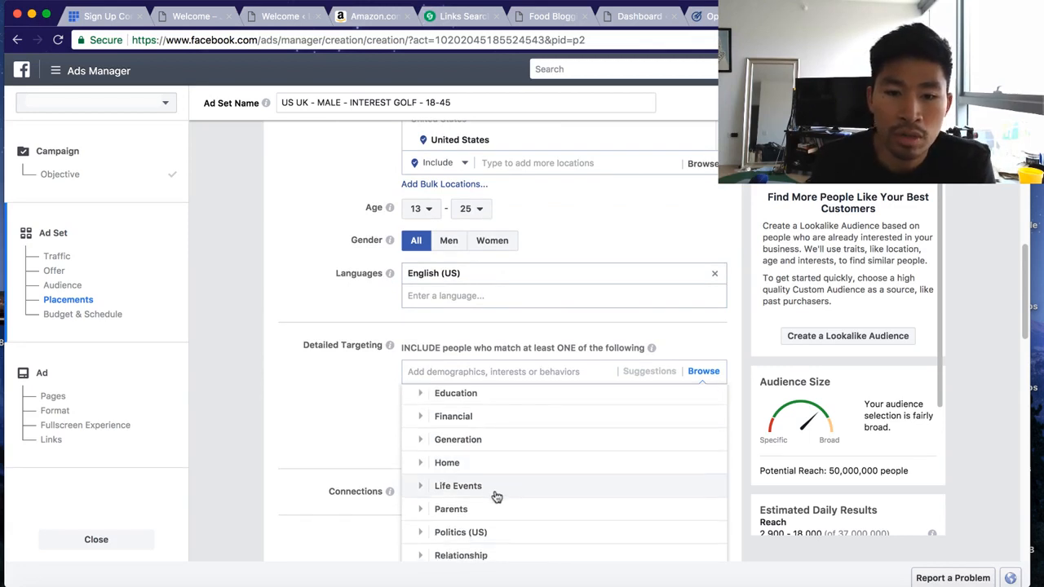
click(449, 241)
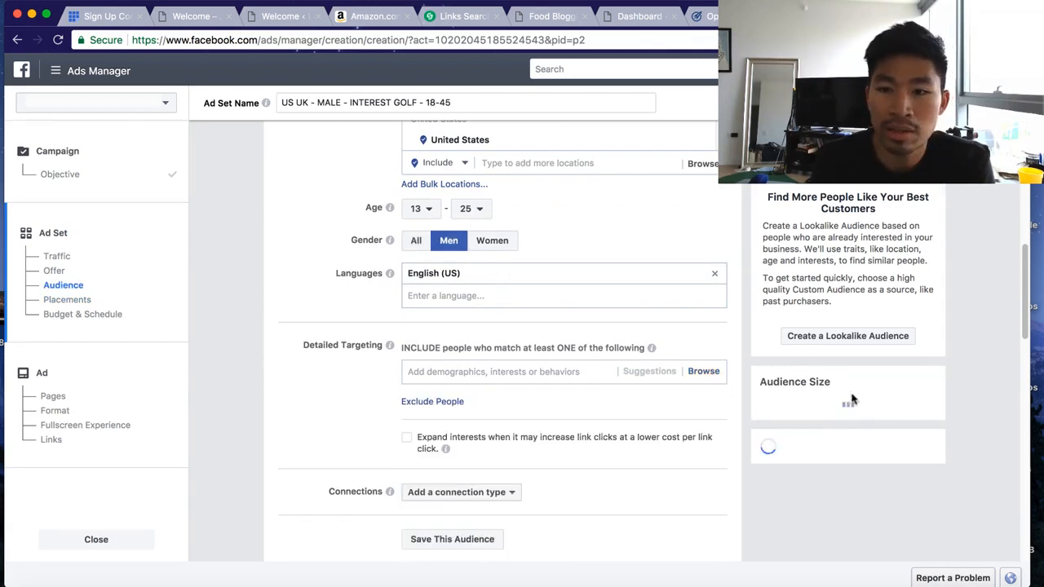
Browse the detailed targeting categories and examine the subcategories under Interests
click(480, 373)
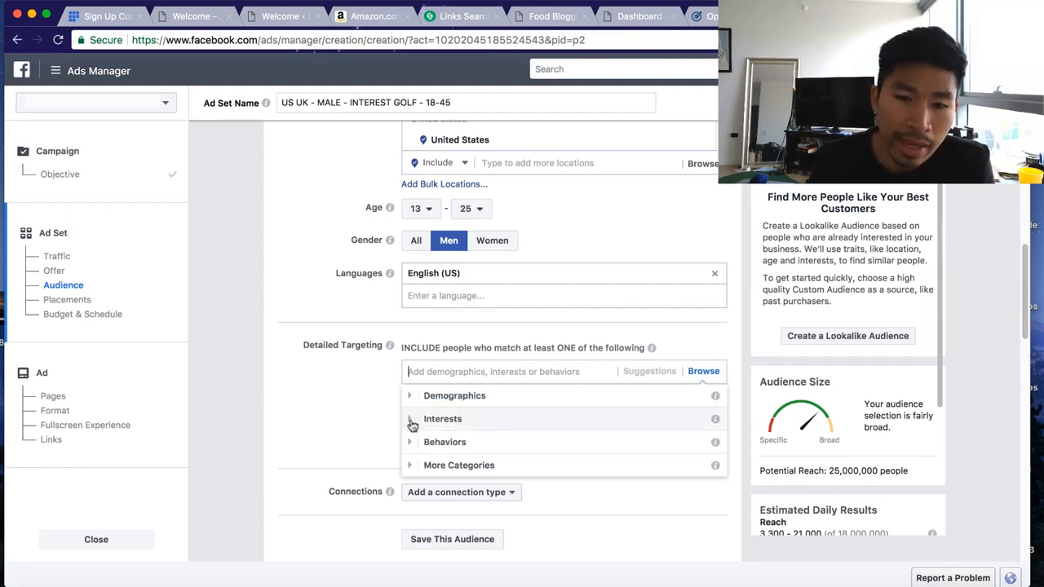
click(416, 419)
scroll(408, 441, down, 2)
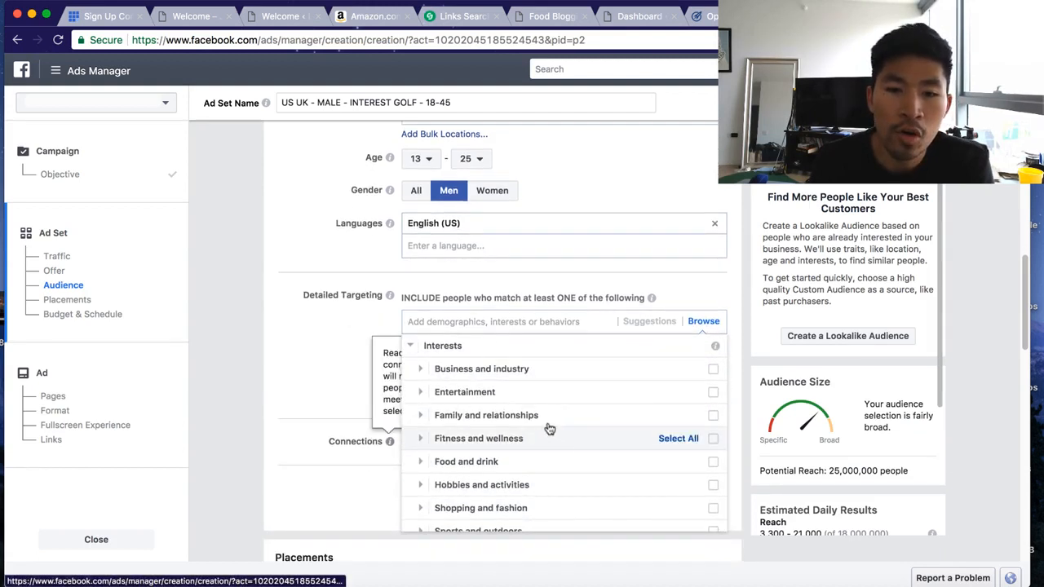
scroll(419, 415, down, 2)
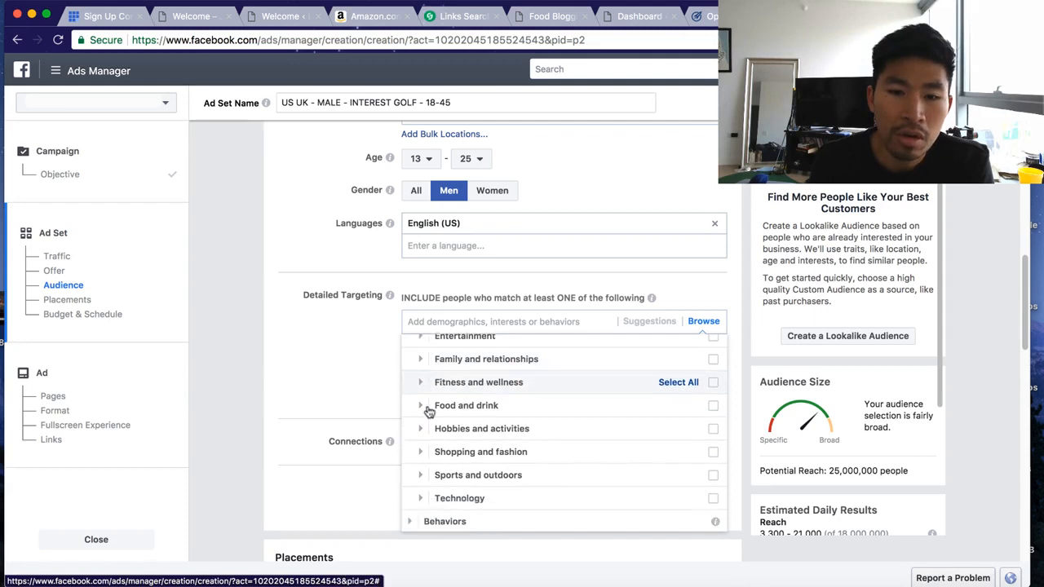
scroll(415, 454, down, 1)
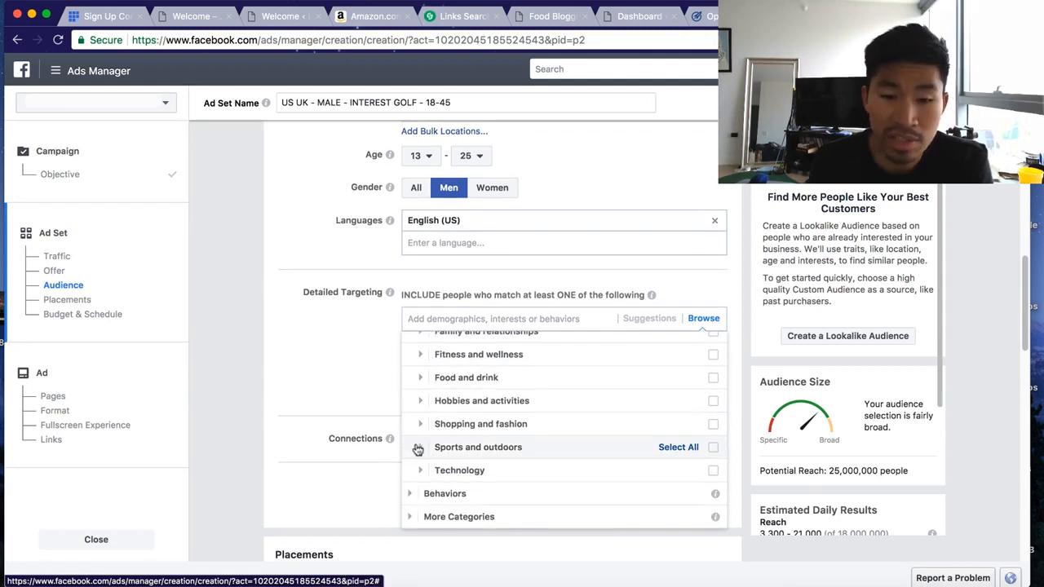
scroll(413, 485, up, 4)
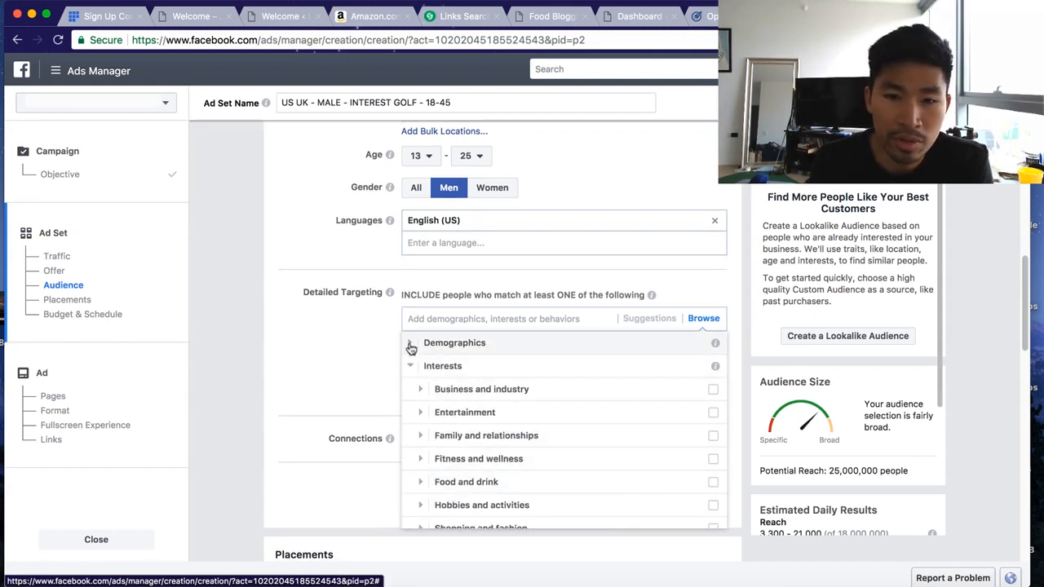
Include the $30,000 - $39,999 income bracket from the Financial demographics in detailed targeting and check the potential reach
click(411, 343)
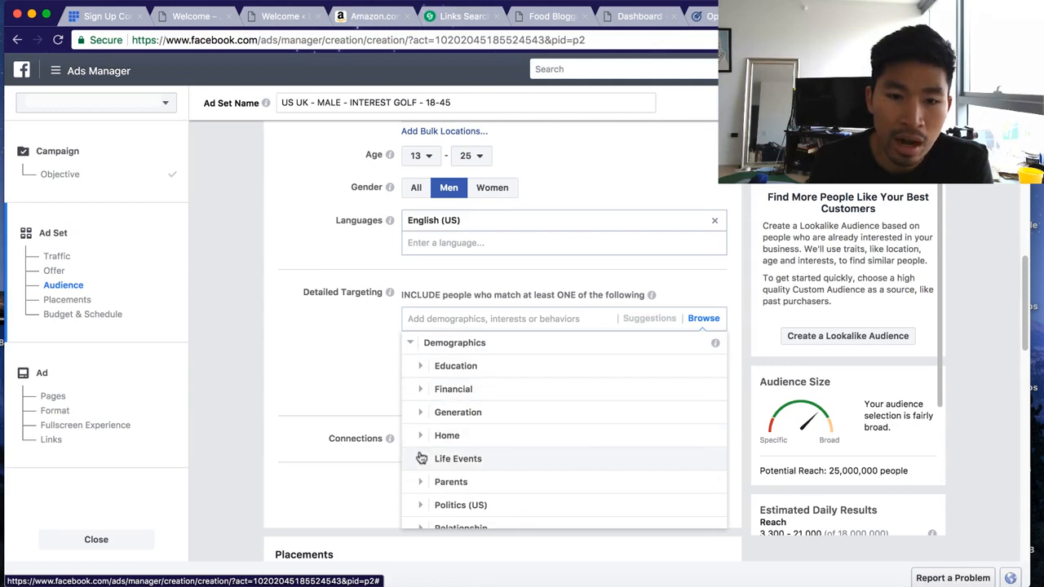
click(418, 392)
click(423, 373)
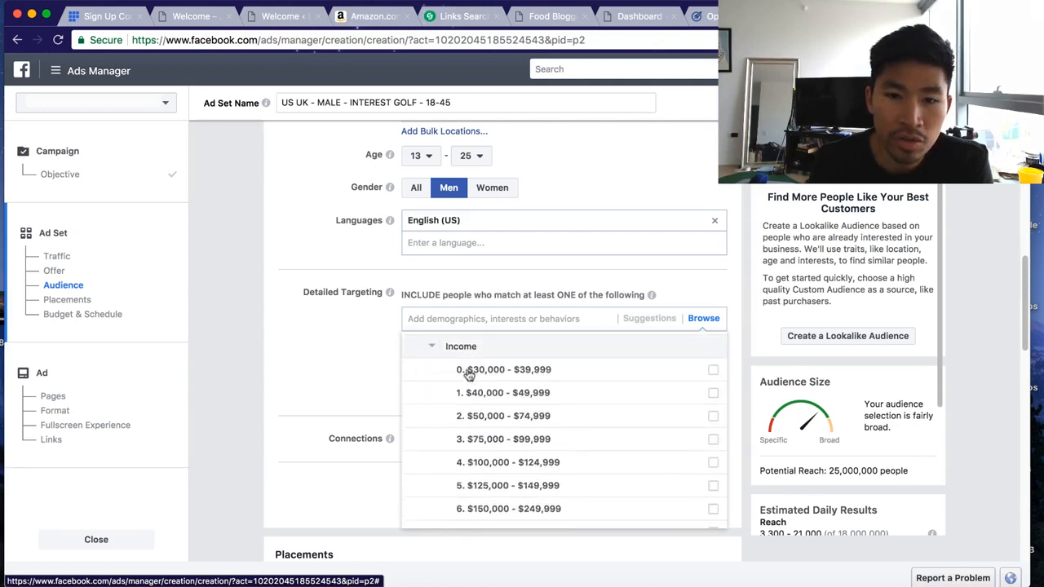
click(580, 370)
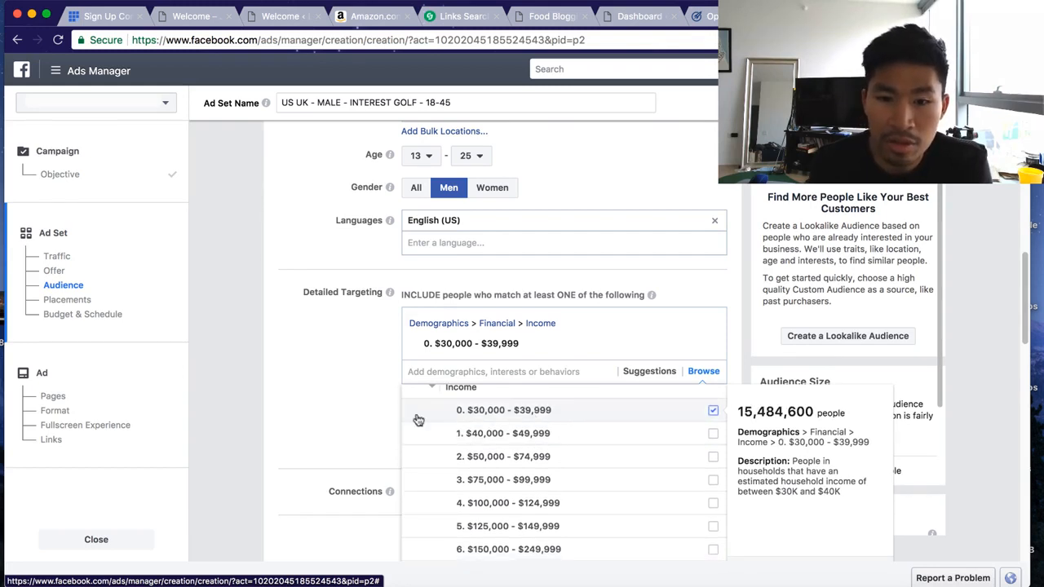
click(446, 360)
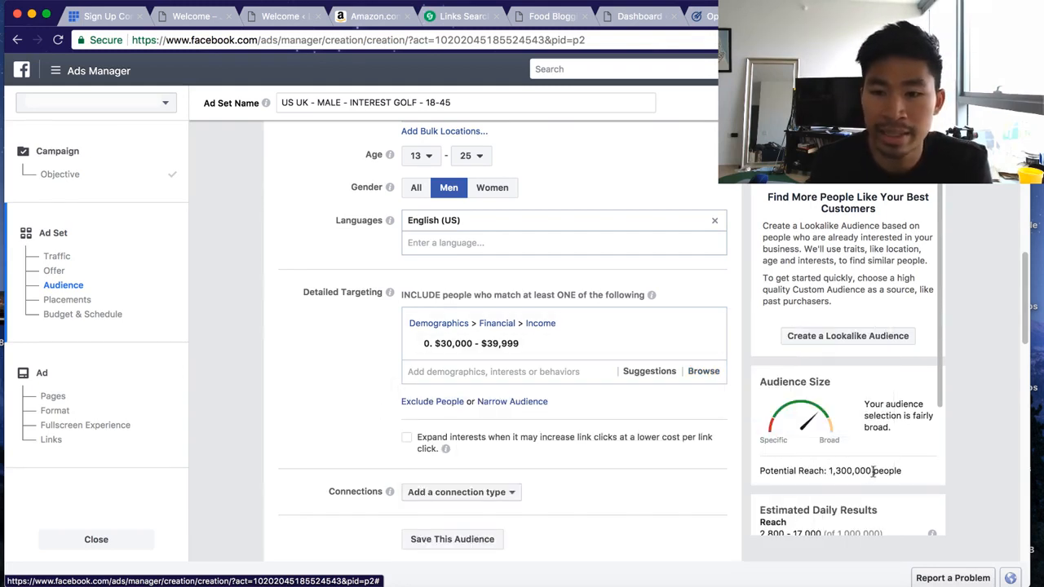
drag(827, 470, 876, 468)
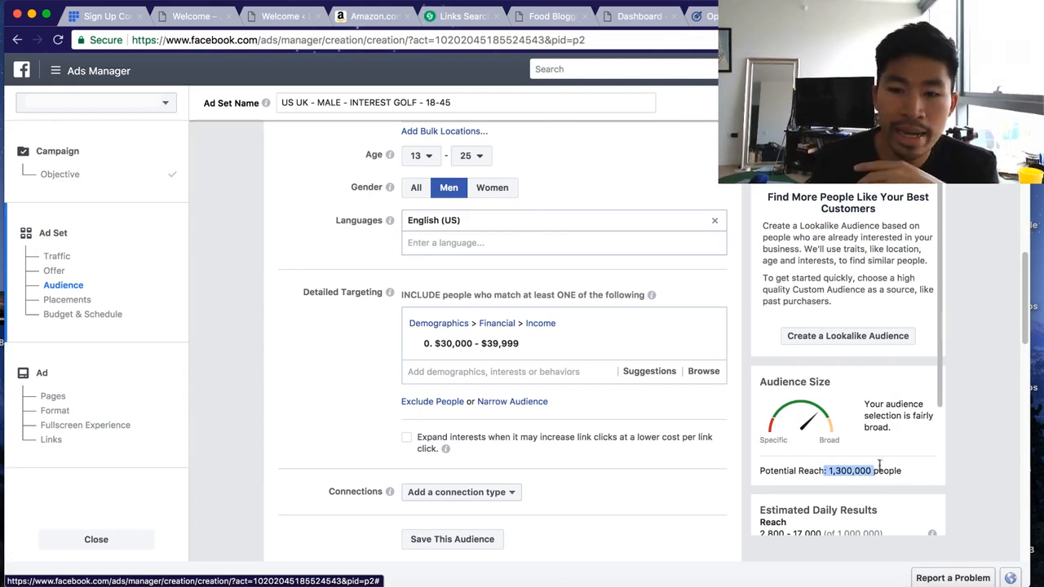
click(840, 455)
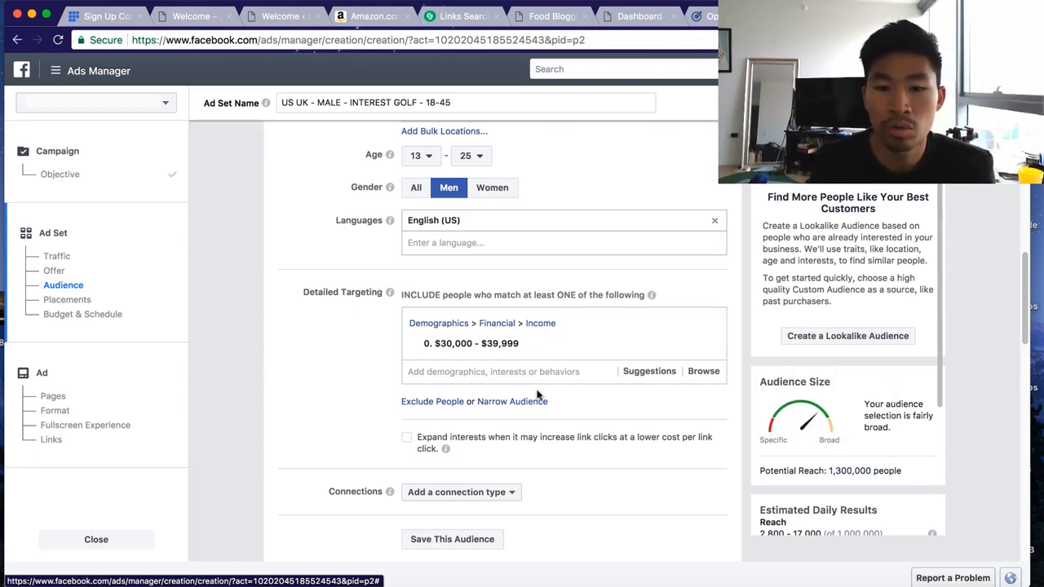
Search detailed targeting for "CARS", add the Cars interest and check the potential reach
scroll(537, 395, down, 1)
scroll(537, 395, down, 5)
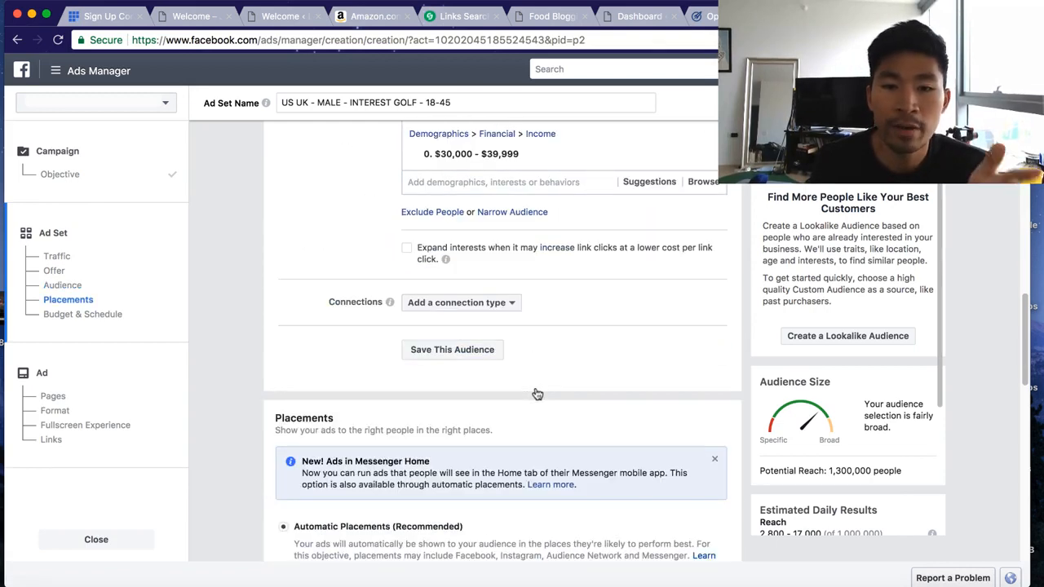
click(500, 184)
scroll(531, 344, up, 3)
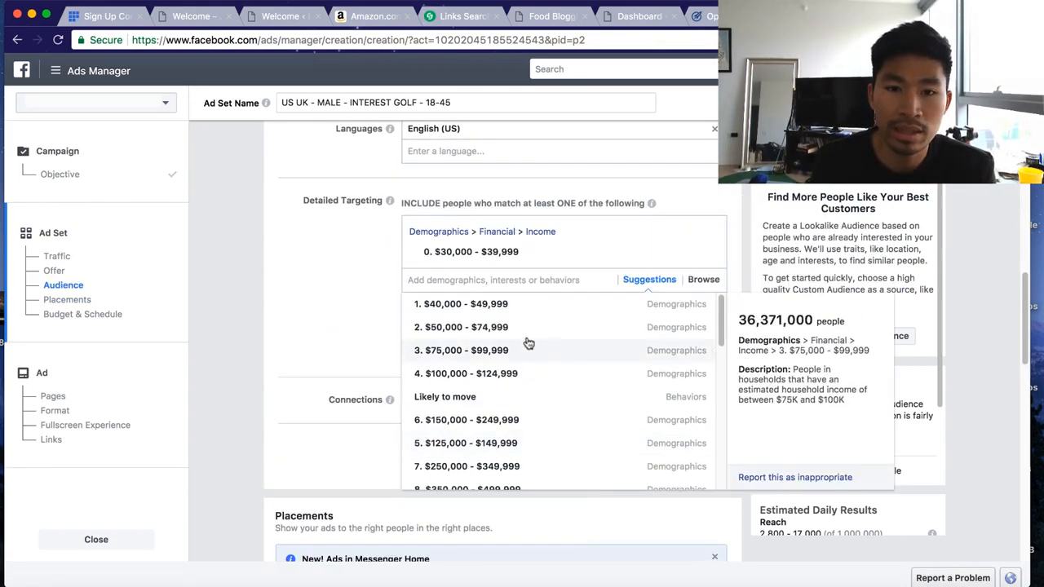
click(648, 280)
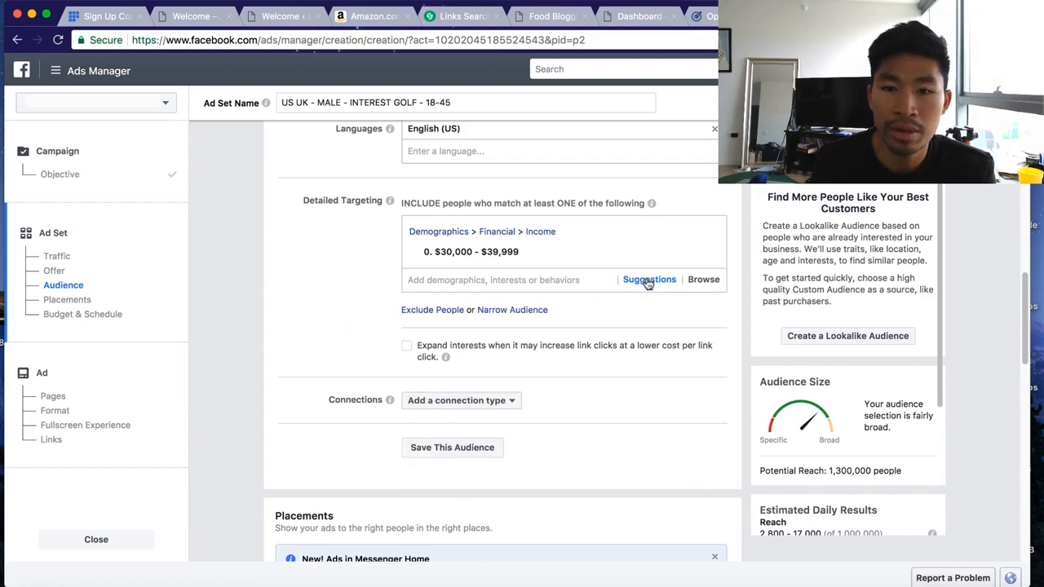
click(581, 279)
text(CARS)
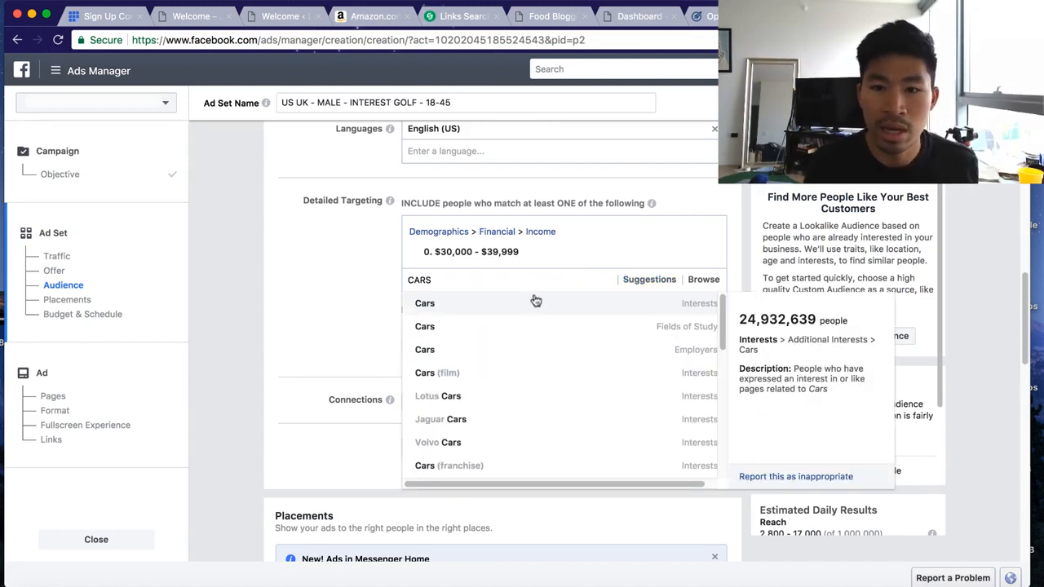
click(540, 306)
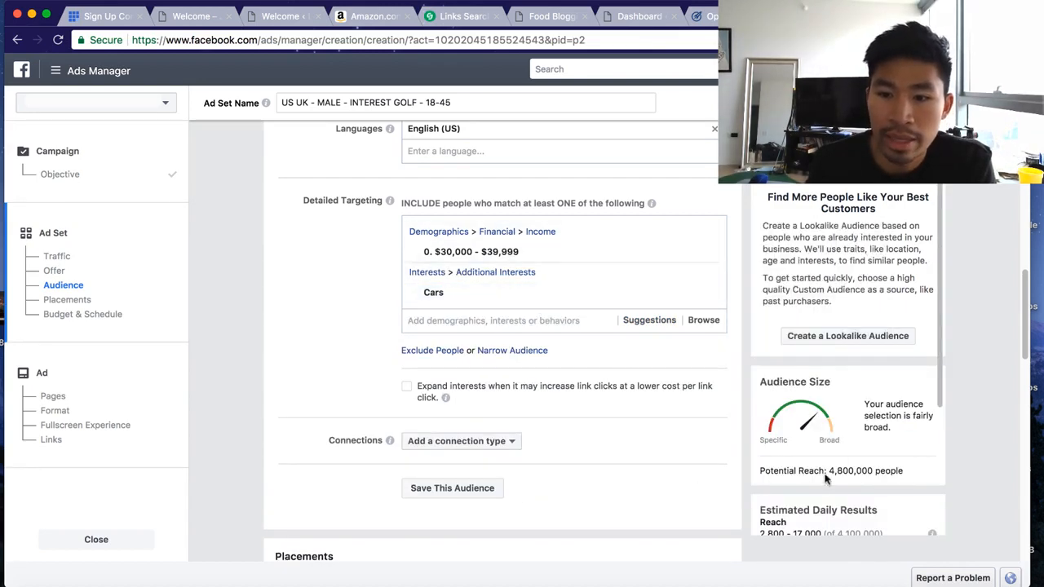
drag(829, 471, 881, 465)
click(881, 465)
Examine the audience size details of the included income bracket and Cars interest, comparing them with the potential reach
mouse_move(501, 253)
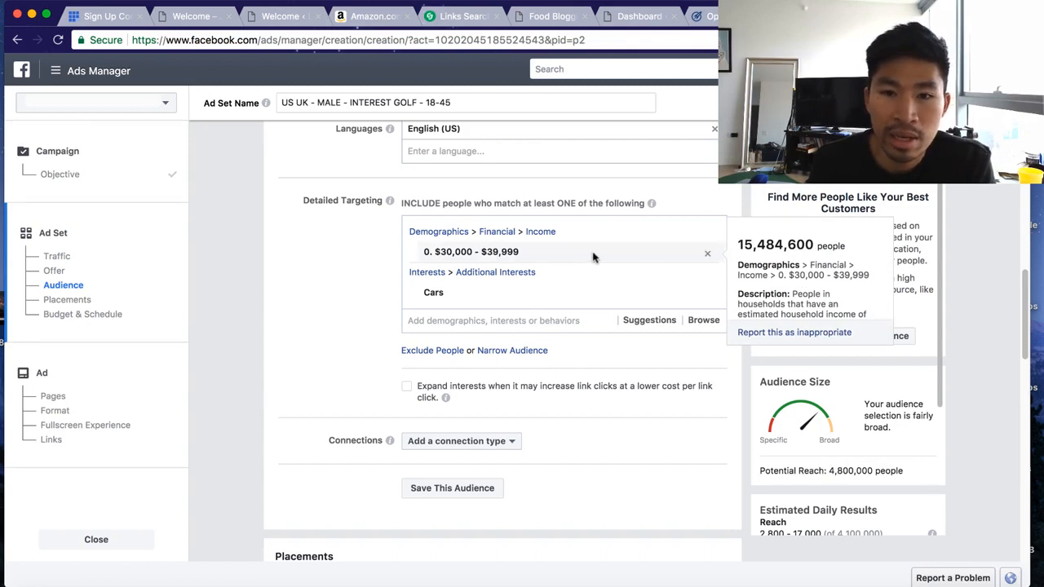
mouse_move(550, 296)
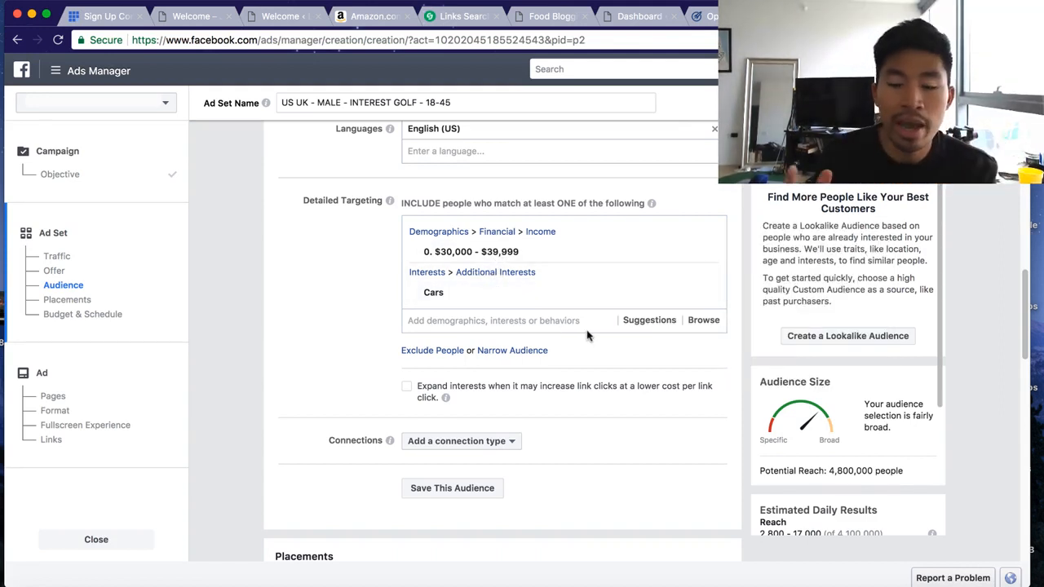
scroll(583, 338, down, 1)
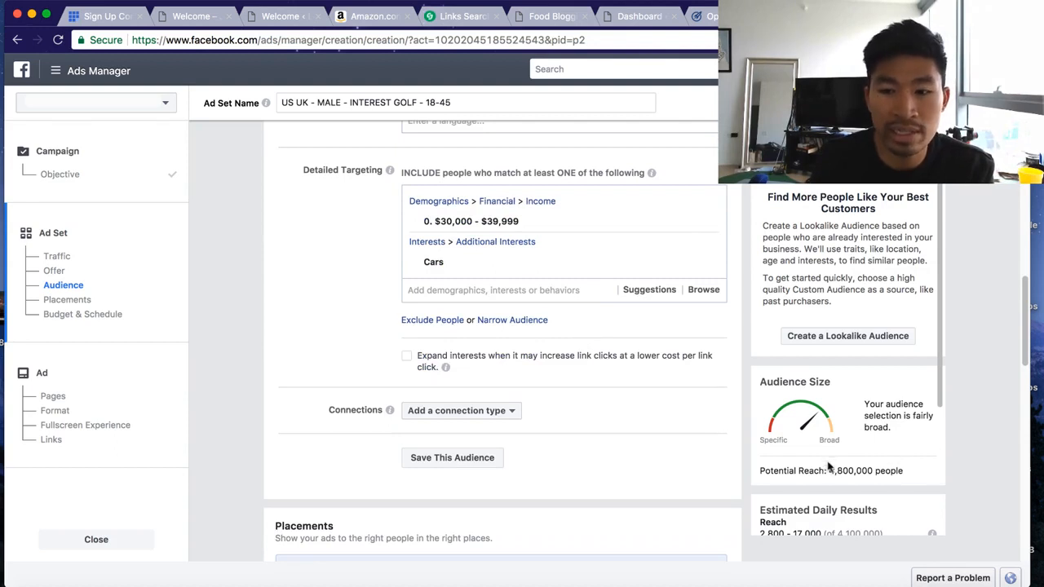
scroll(605, 342, up, 3)
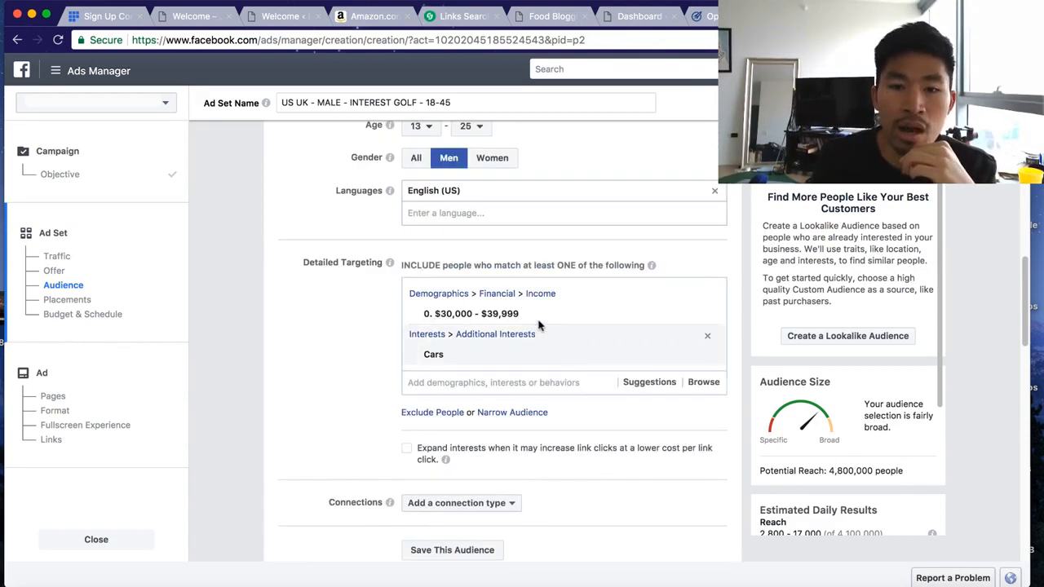
mouse_move(541, 319)
mouse_move(525, 367)
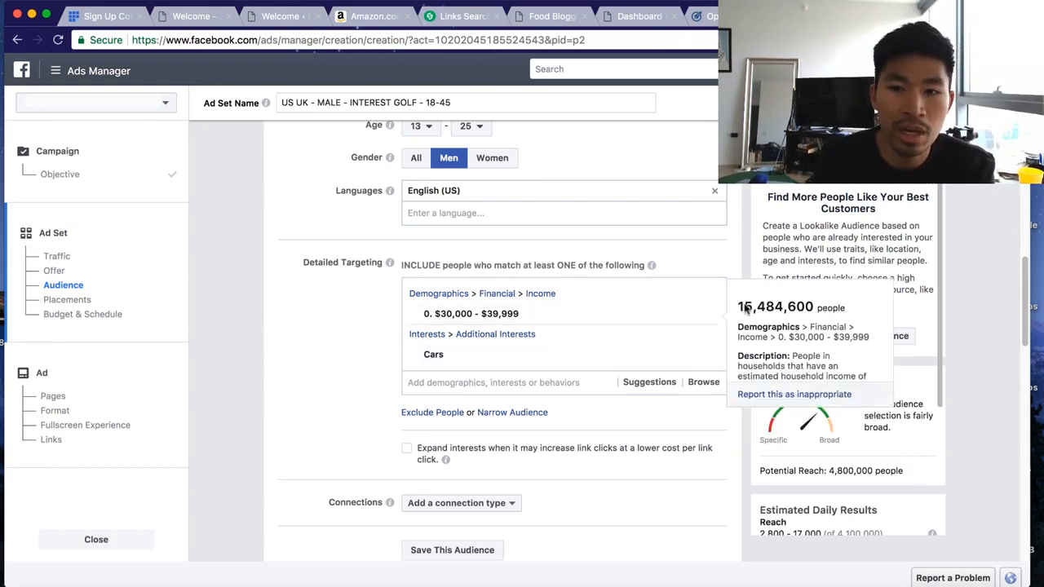
mouse_move(504, 317)
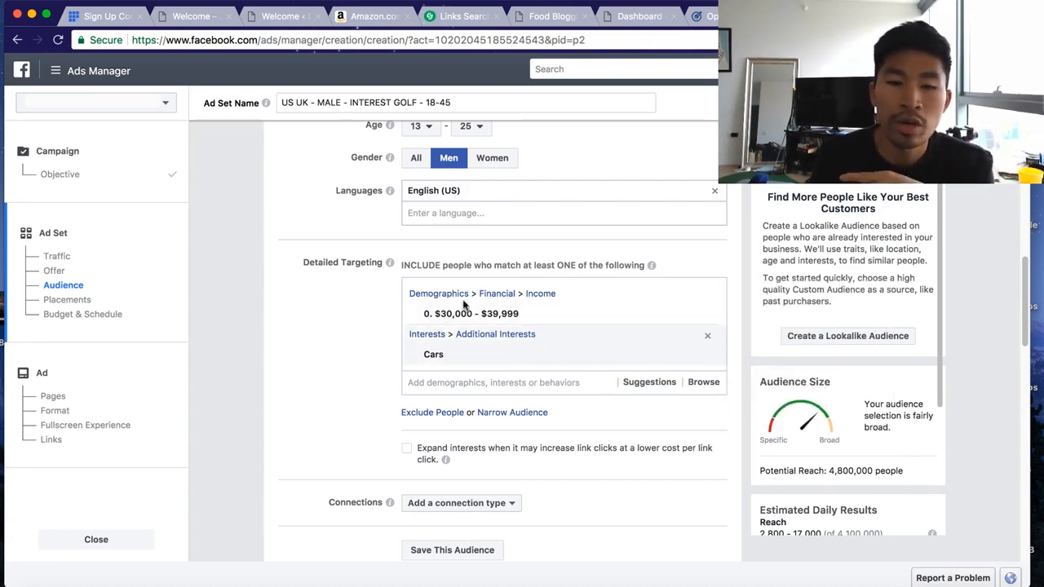
mouse_move(571, 354)
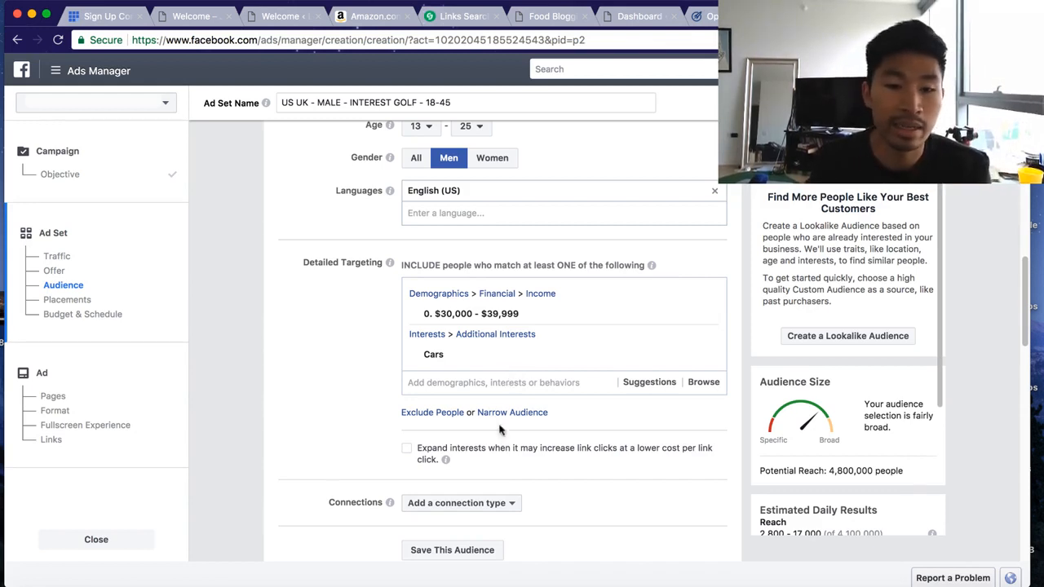
scroll(501, 441, down, 2)
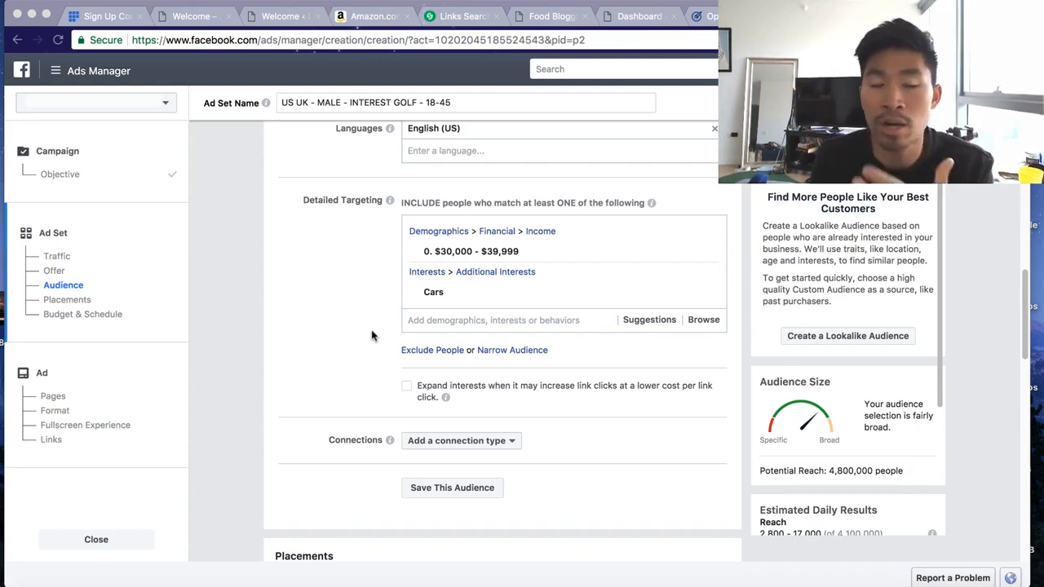
scroll(384, 333, down, 2)
scroll(408, 327, up, 3)
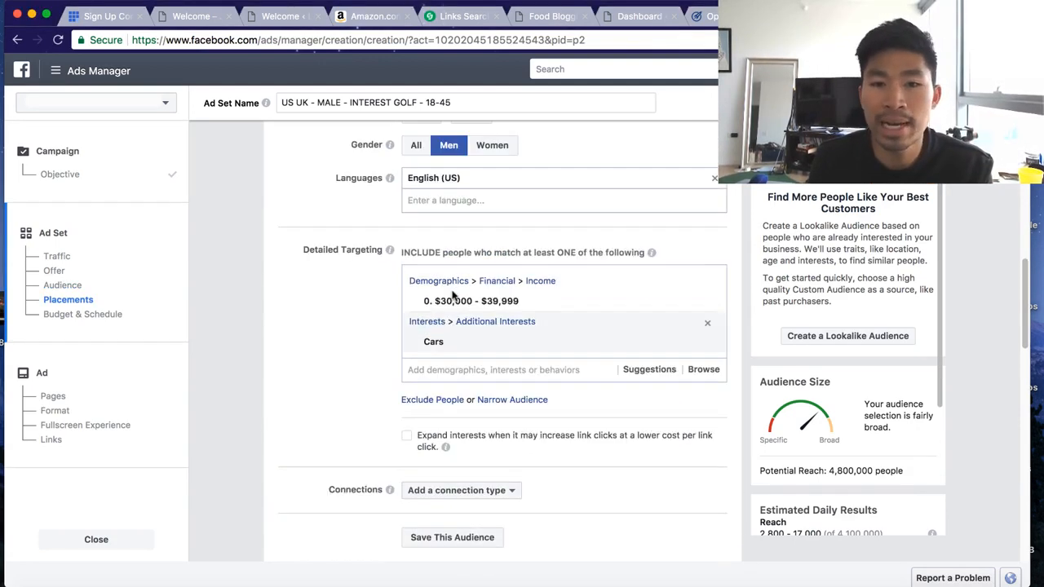
scroll(522, 350, up, 3)
scroll(461, 327, down, 3)
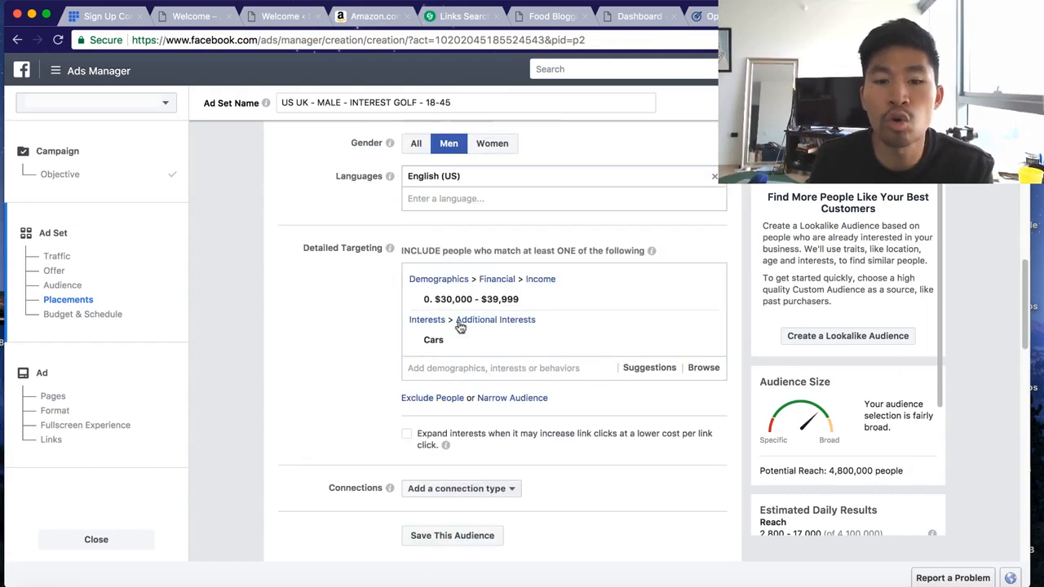
mouse_move(456, 341)
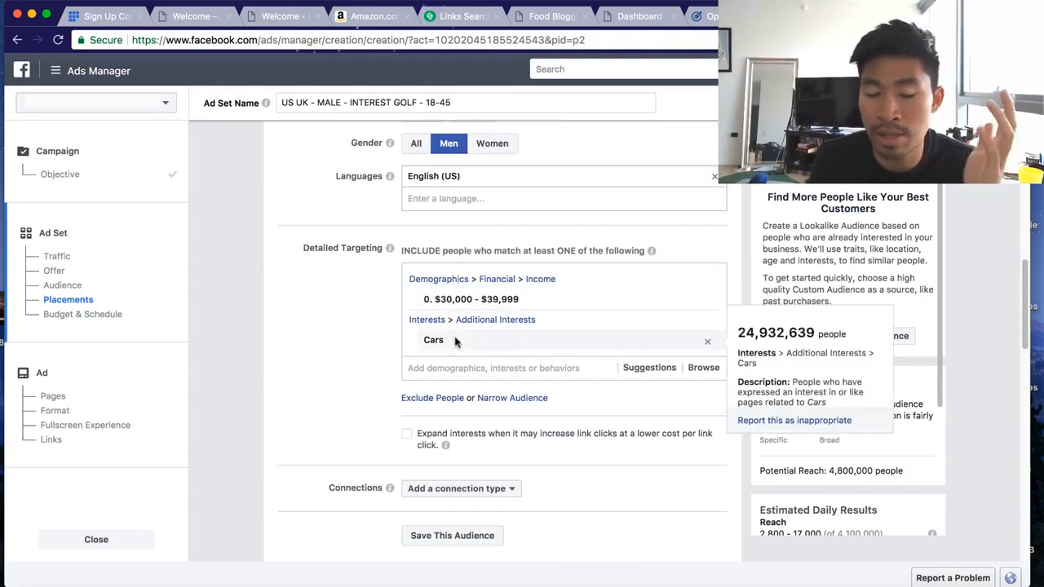
Switch the ad set from automatic placements to Edit Placements and examine the available platforms
scroll(457, 349, down, 5)
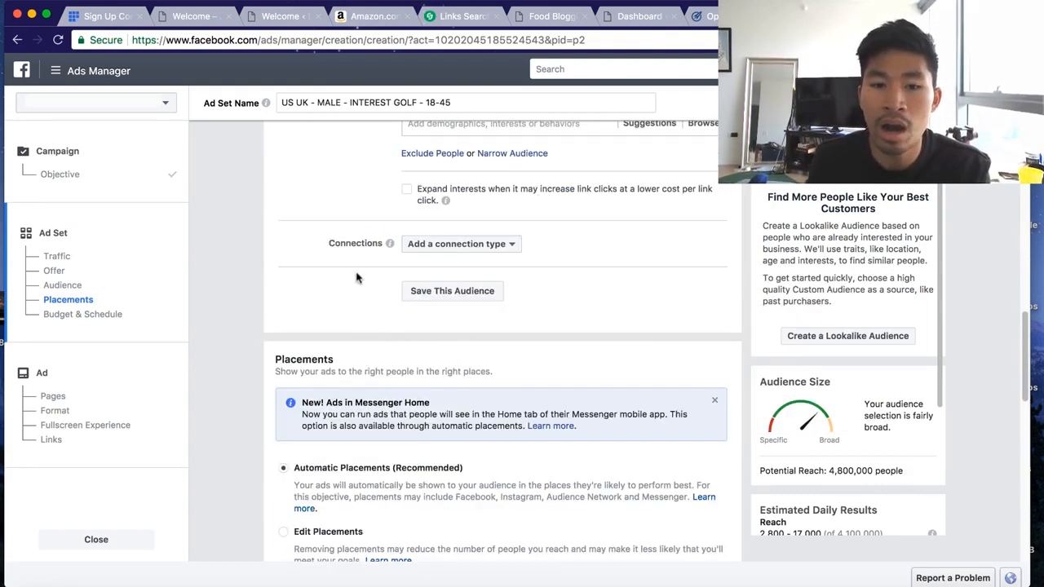
scroll(469, 407, up, 3)
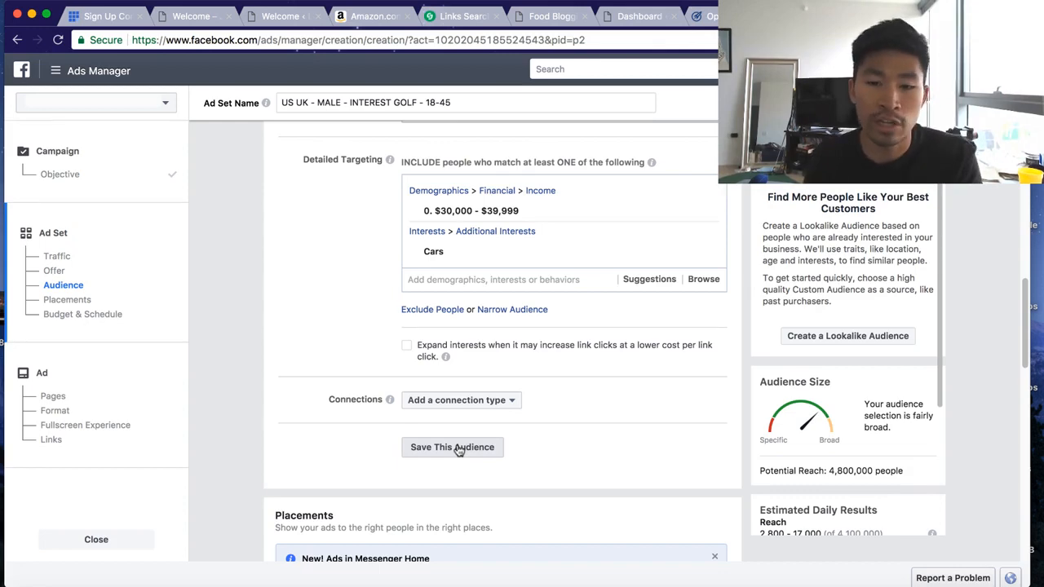
scroll(459, 451, down, 3)
scroll(414, 305, down, 2)
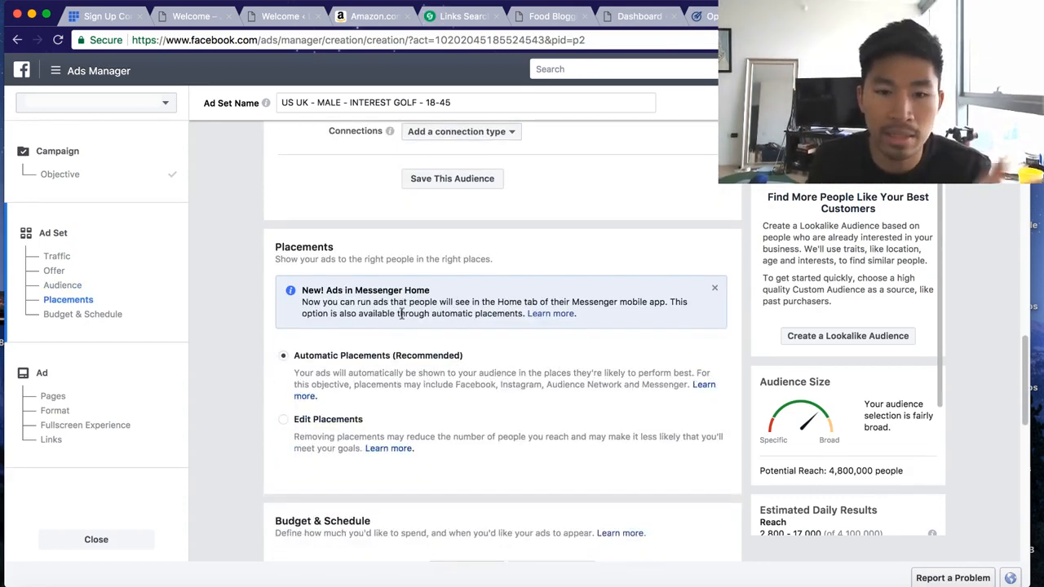
click(283, 390)
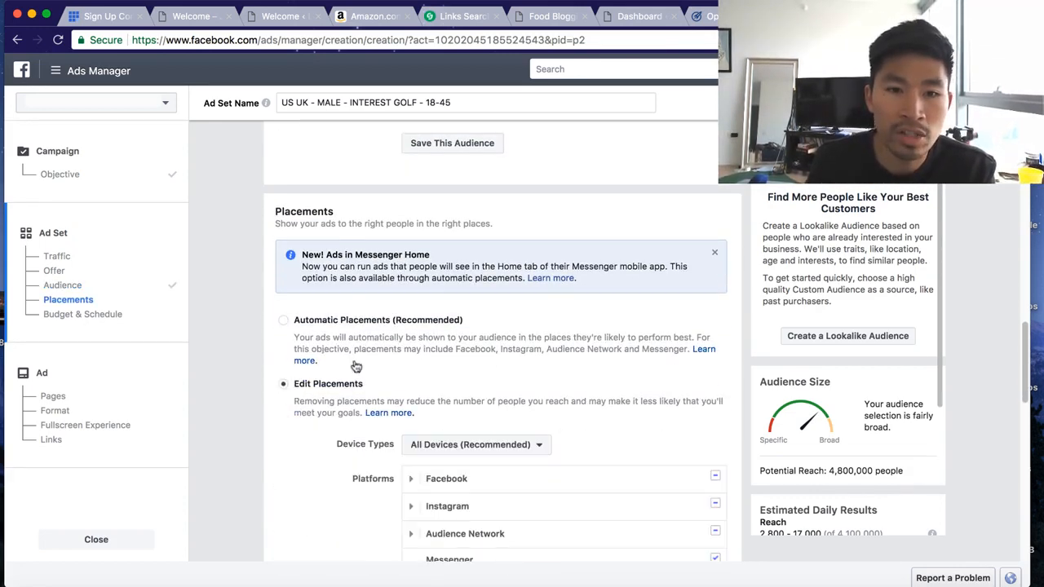
scroll(501, 378, down, 2)
mouse_move(622, 430)
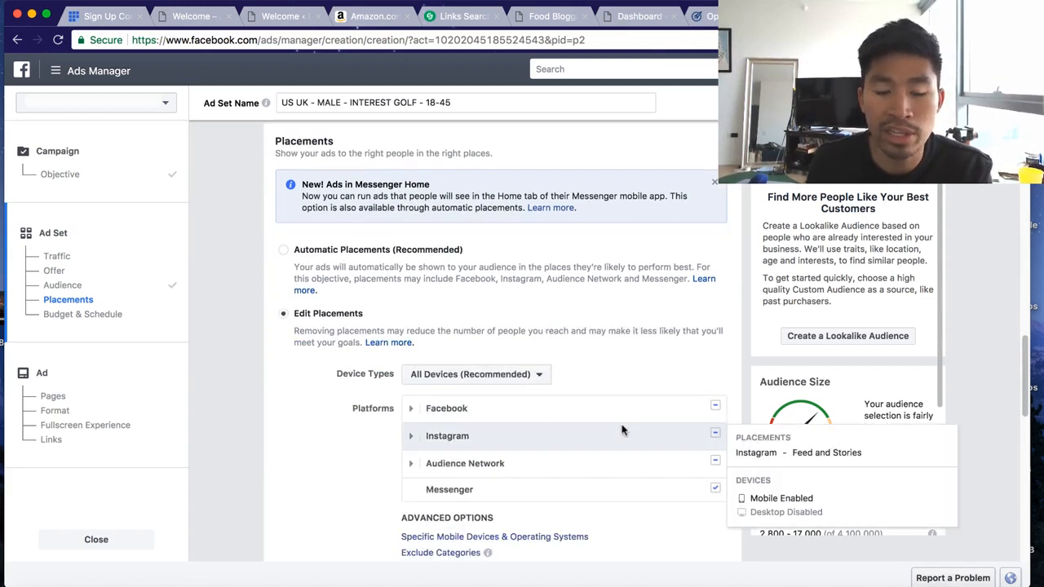
Show the individual Facebook placements and exclude Right Column from them
scroll(489, 445, down, 1)
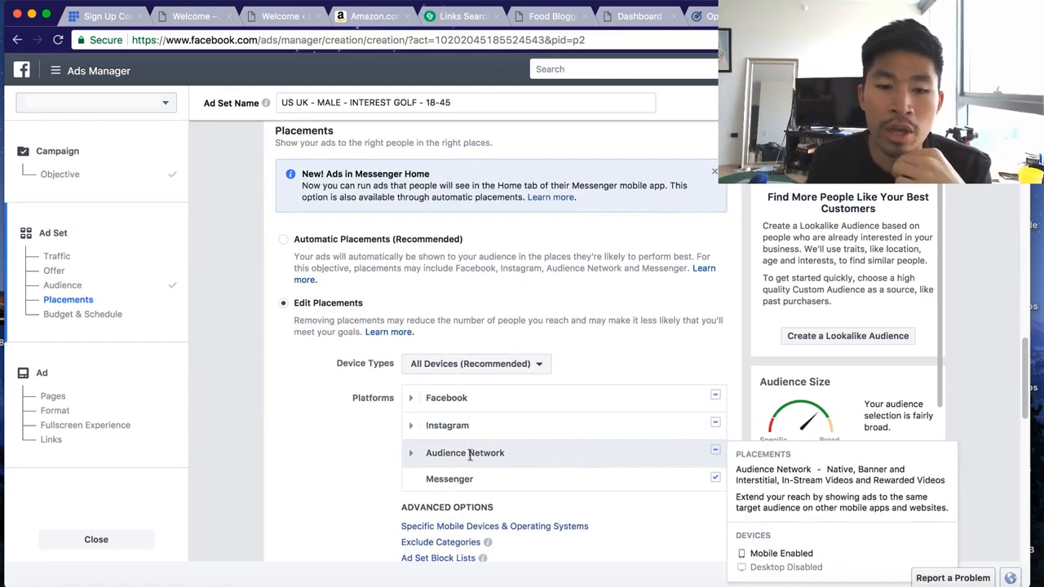
click(411, 398)
scroll(552, 471, down, 2)
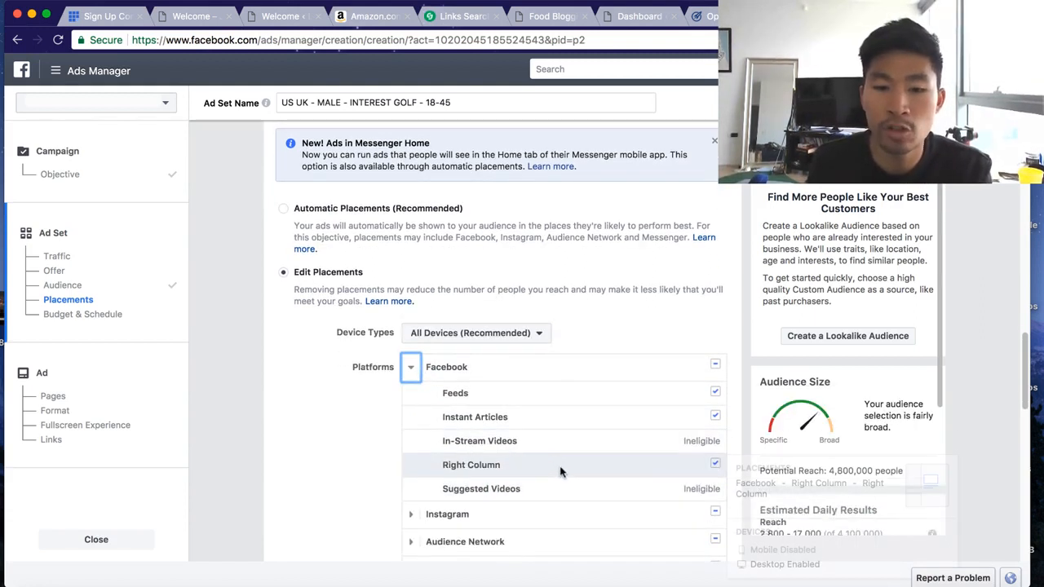
click(715, 465)
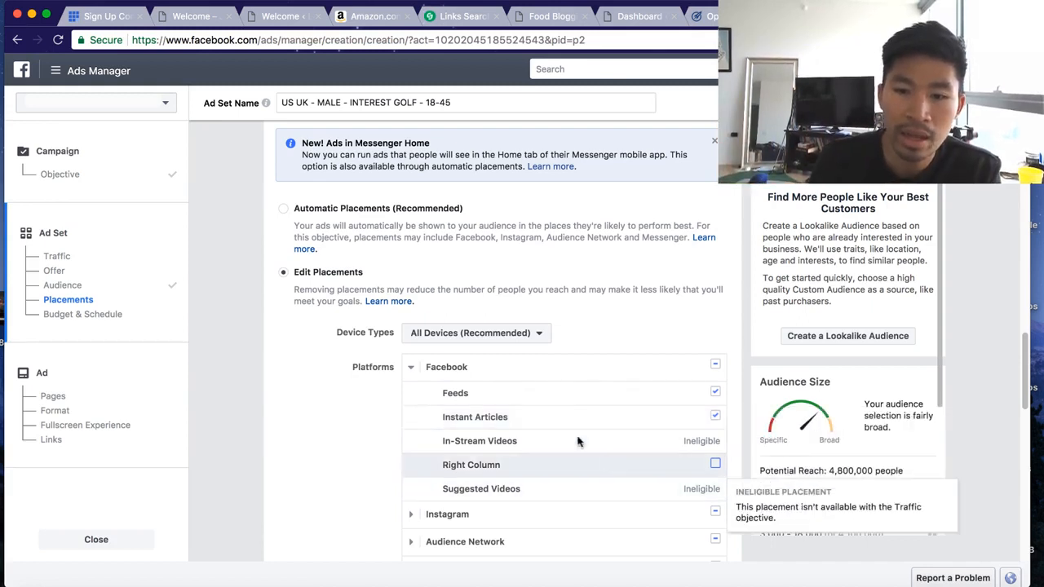
Show the individual Instagram placements and select Stories as the ad placement
scroll(604, 444, down, 1)
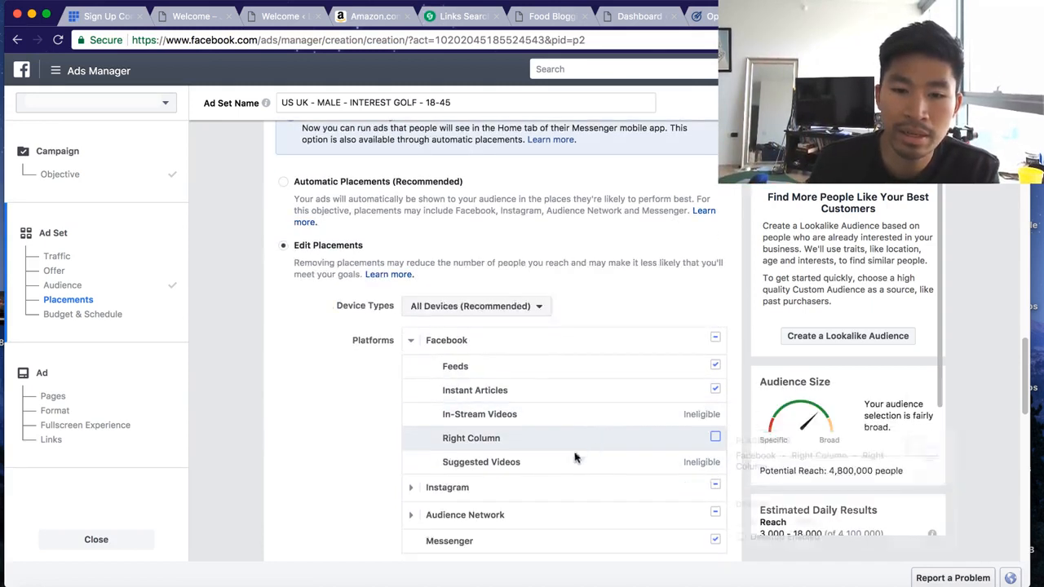
click(410, 487)
scroll(588, 482, down, 1)
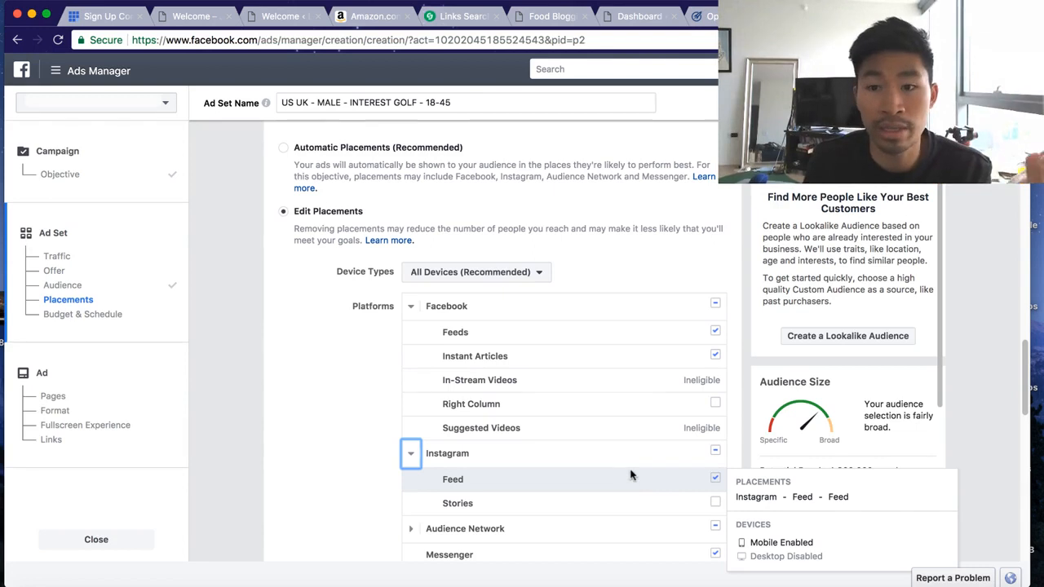
scroll(624, 457, down, 3)
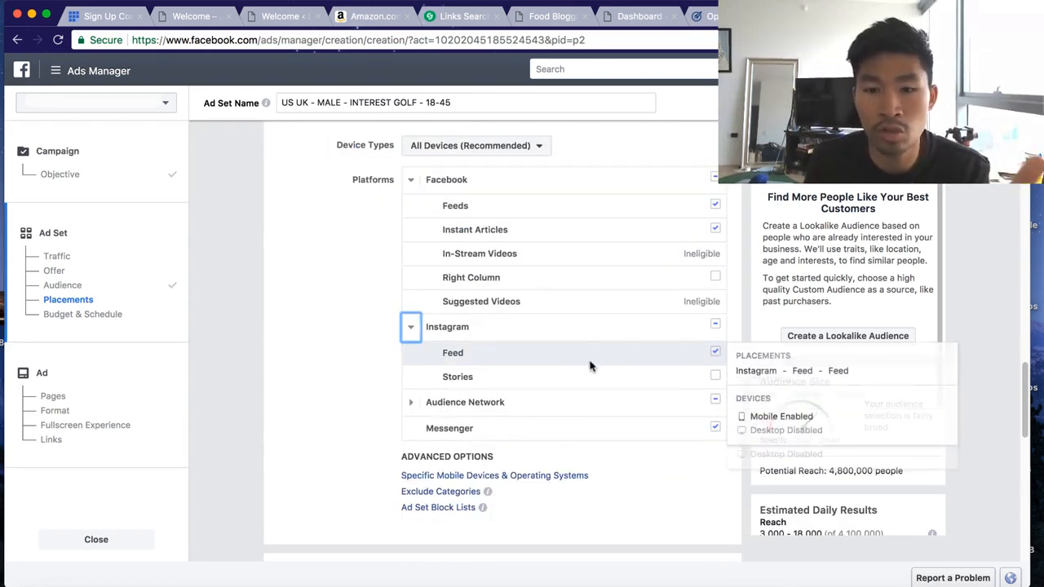
click(716, 377)
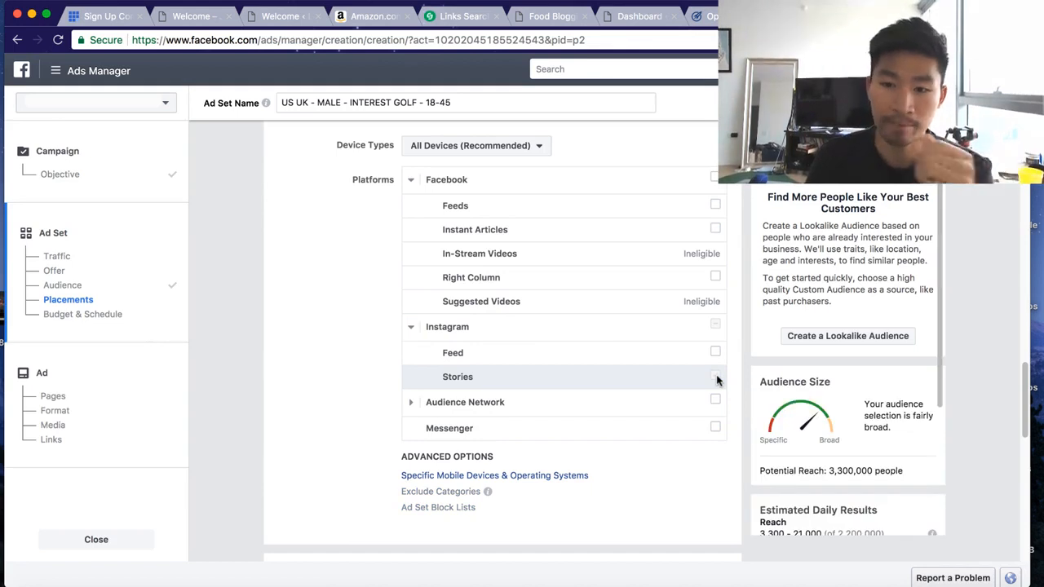
Restrict the placements to iOS Devices Only under the specific mobile devices and operating systems option
scroll(669, 376, down, 2)
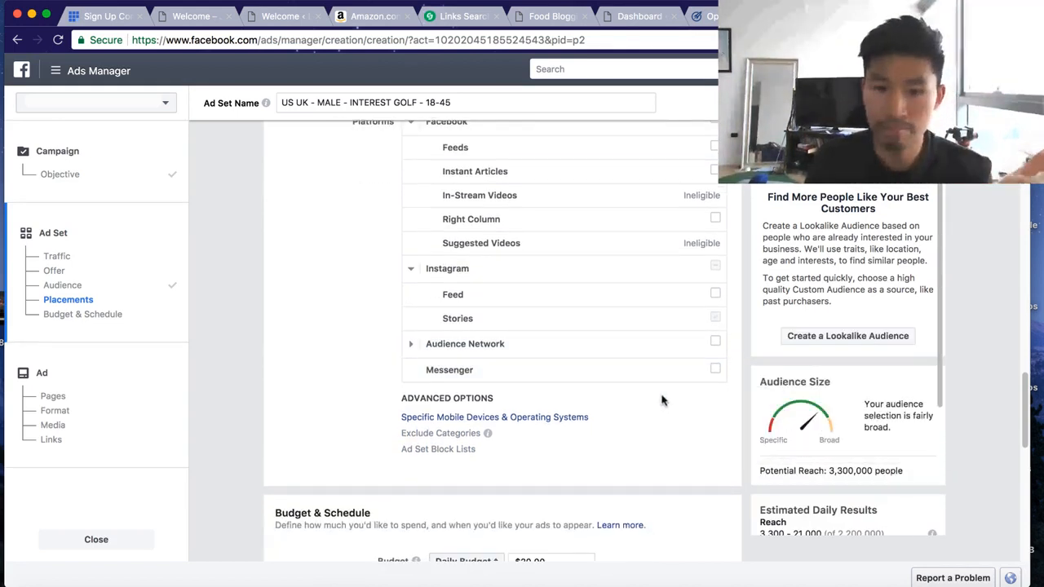
scroll(660, 396, down, 1)
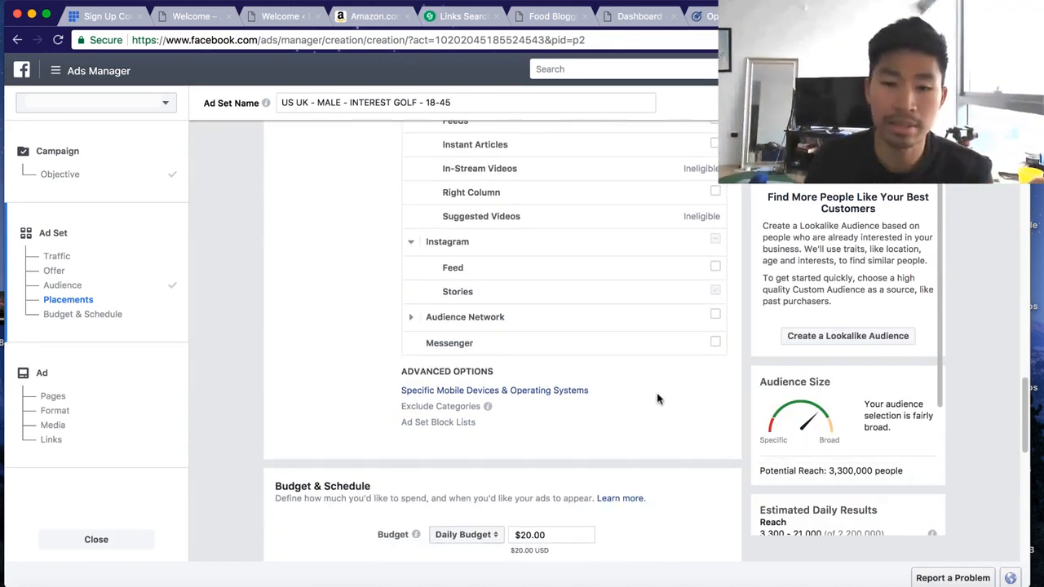
click(532, 393)
scroll(513, 401, down, 1)
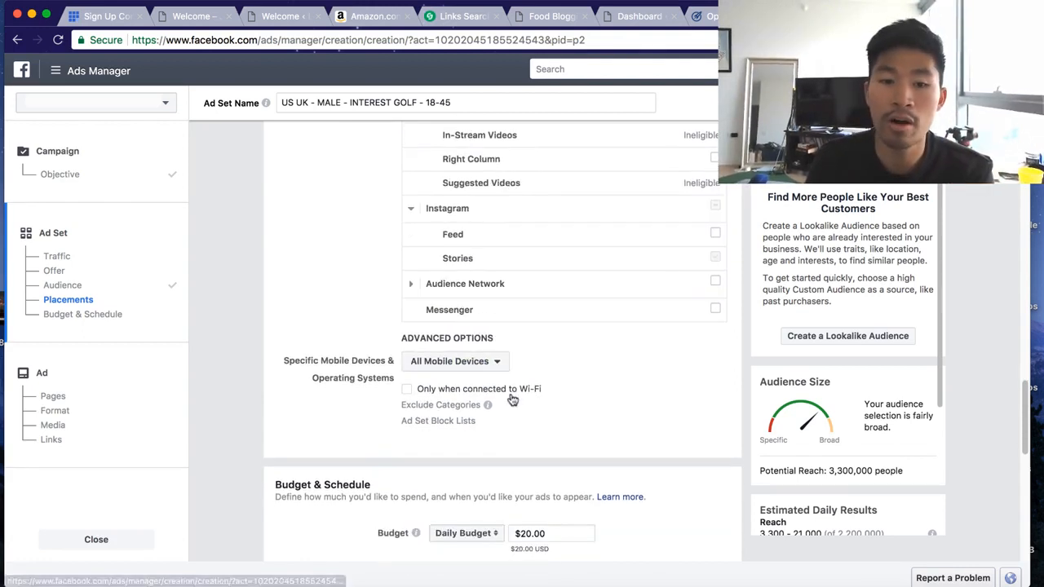
click(479, 364)
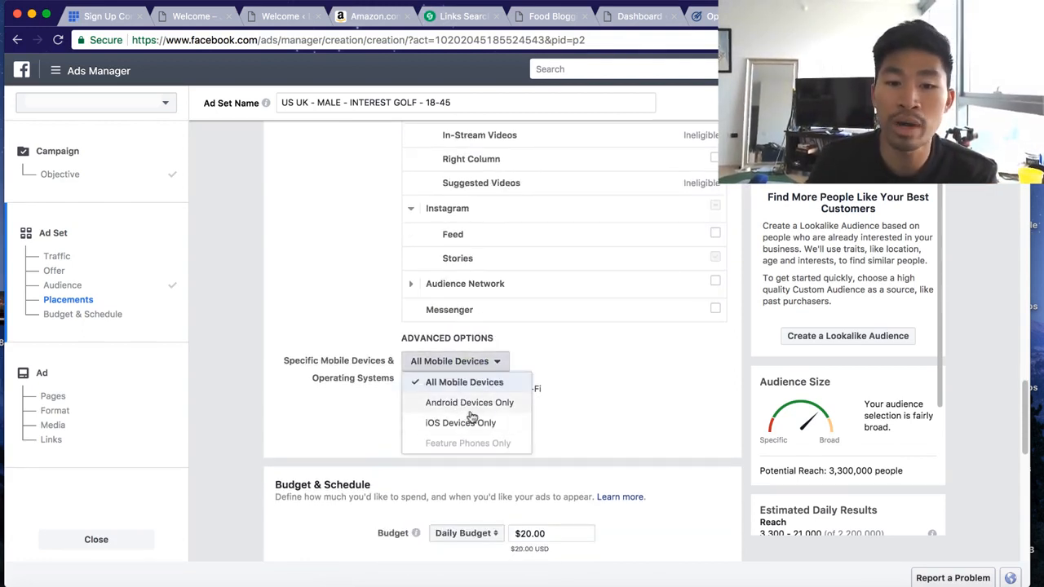
click(505, 418)
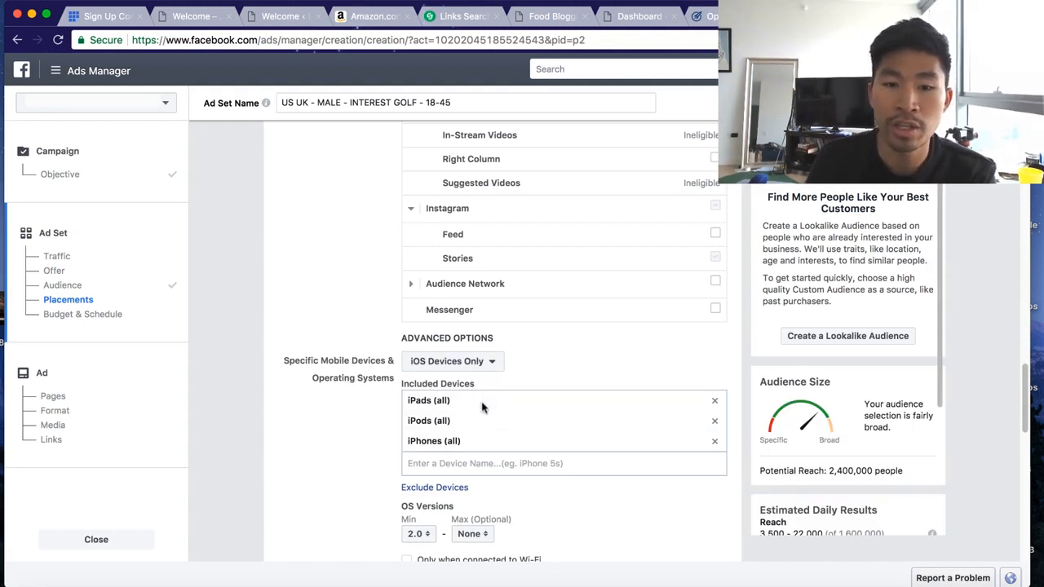
Add Apple iPhone 7 to the included devices and remove iPods (all)
click(469, 464)
text(iphone 7)
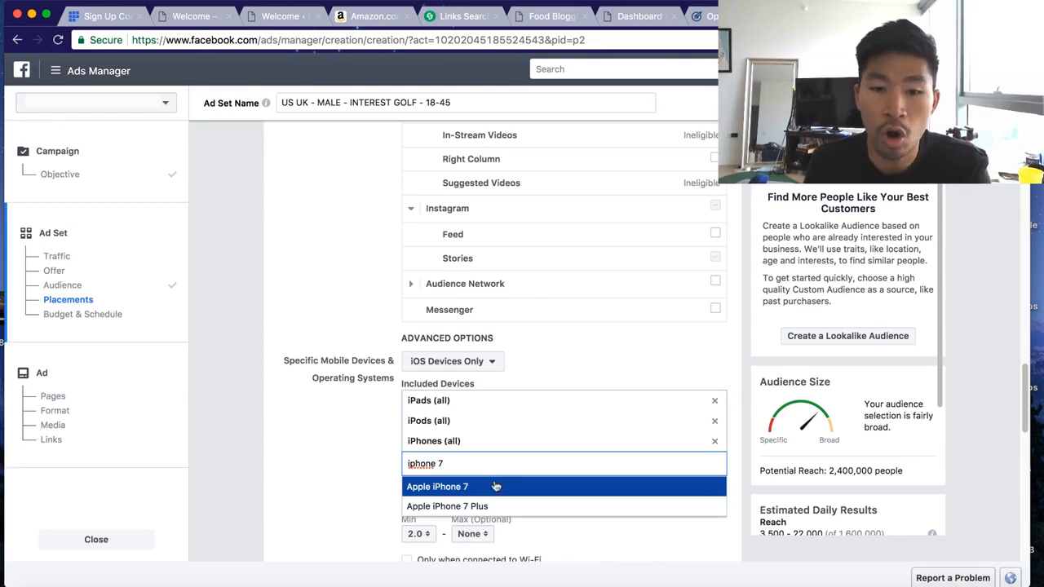
click(495, 486)
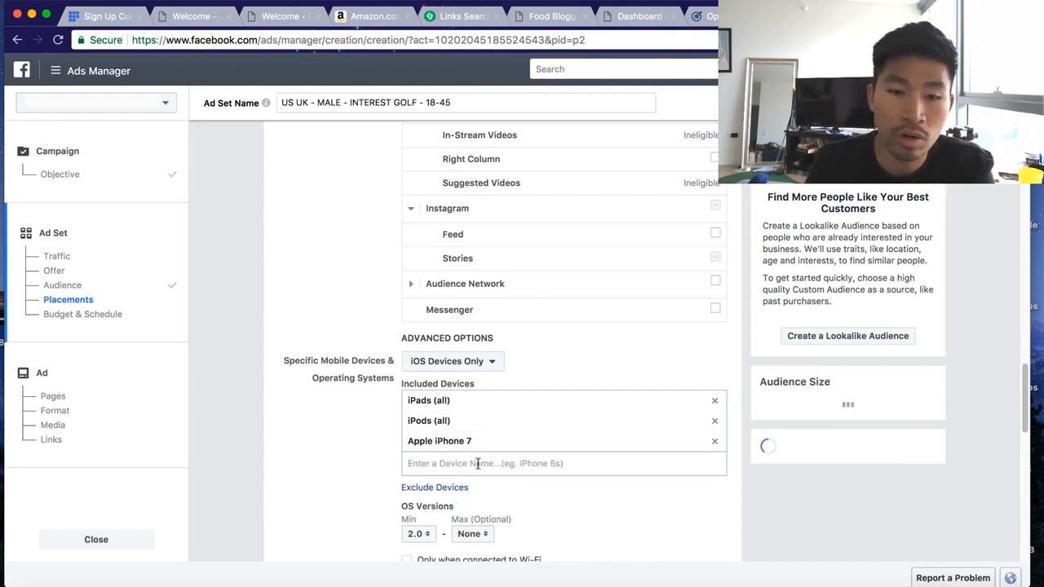
click(715, 421)
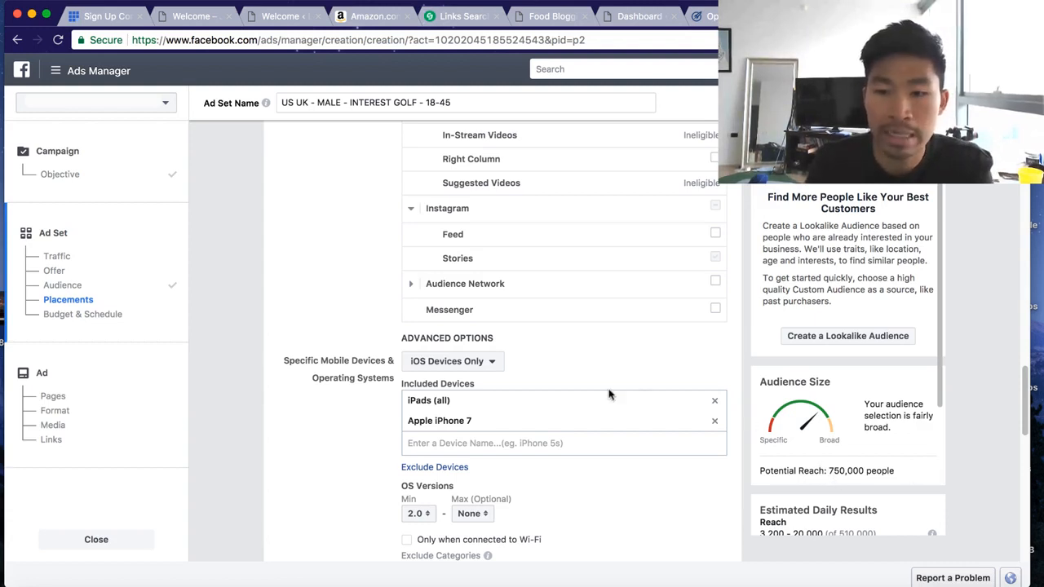
Examine the minimum OS version options and the potential reach of the narrowed audience
scroll(609, 395, down, 1)
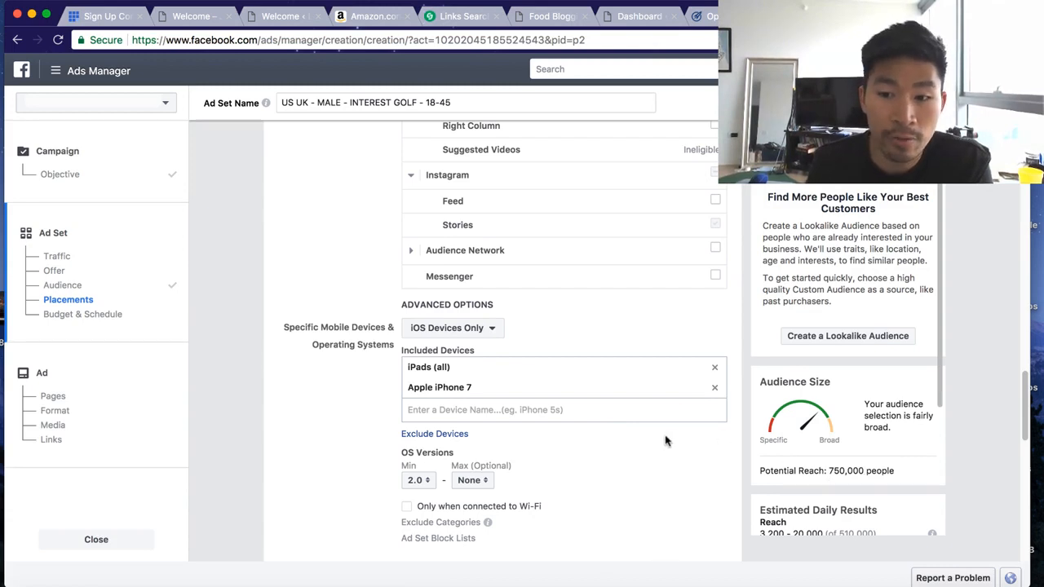
scroll(664, 441, down, 3)
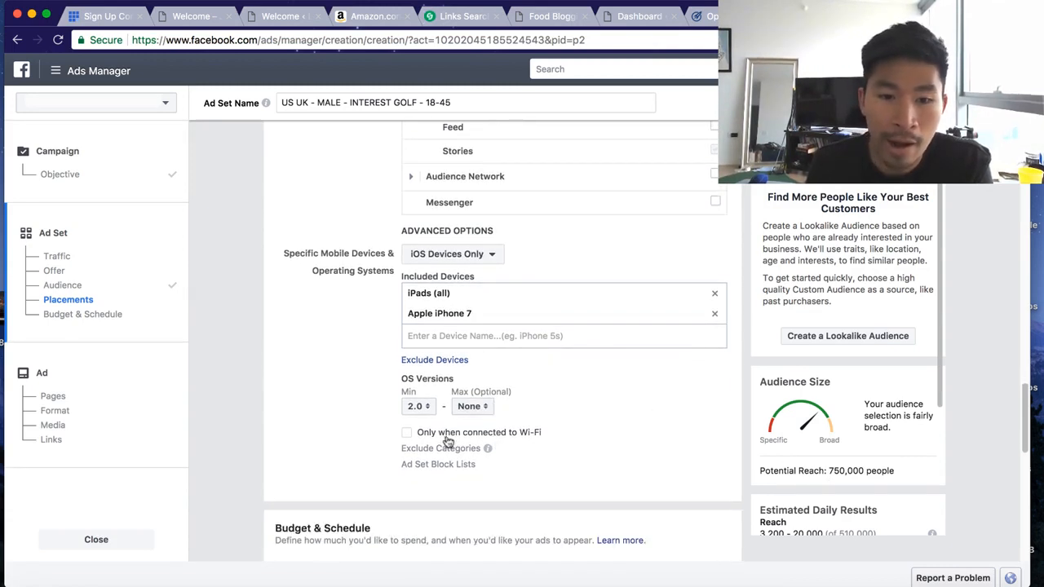
click(421, 406)
scroll(423, 441, down, 3)
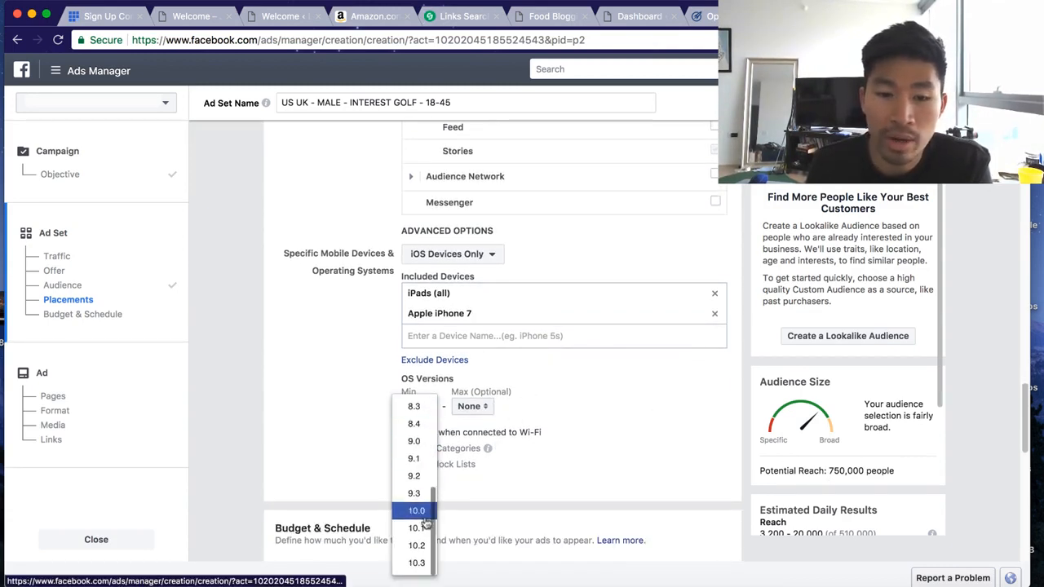
click(605, 466)
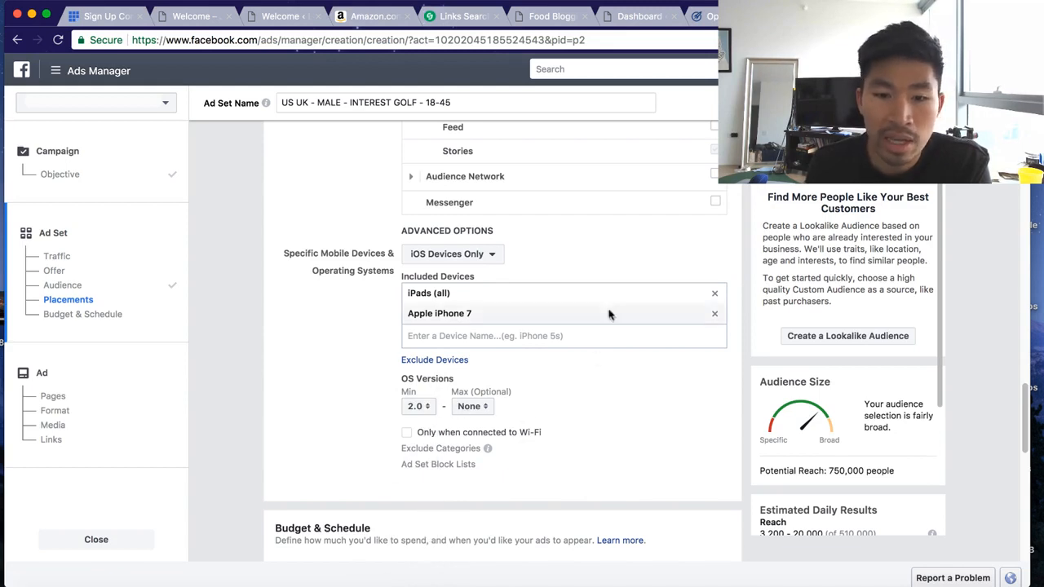
scroll(652, 456, down, 5)
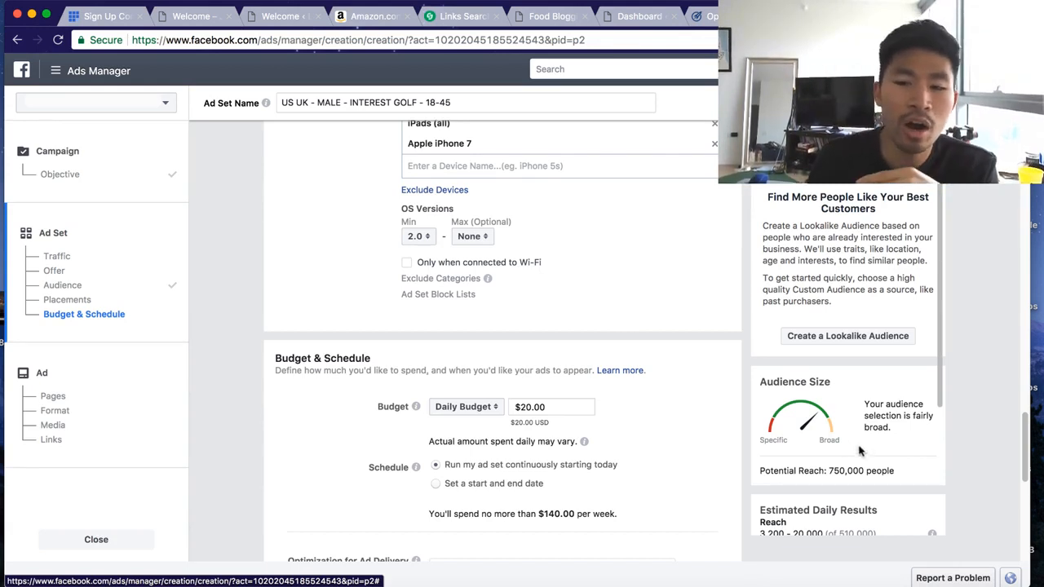
drag(829, 467, 935, 481)
click(849, 483)
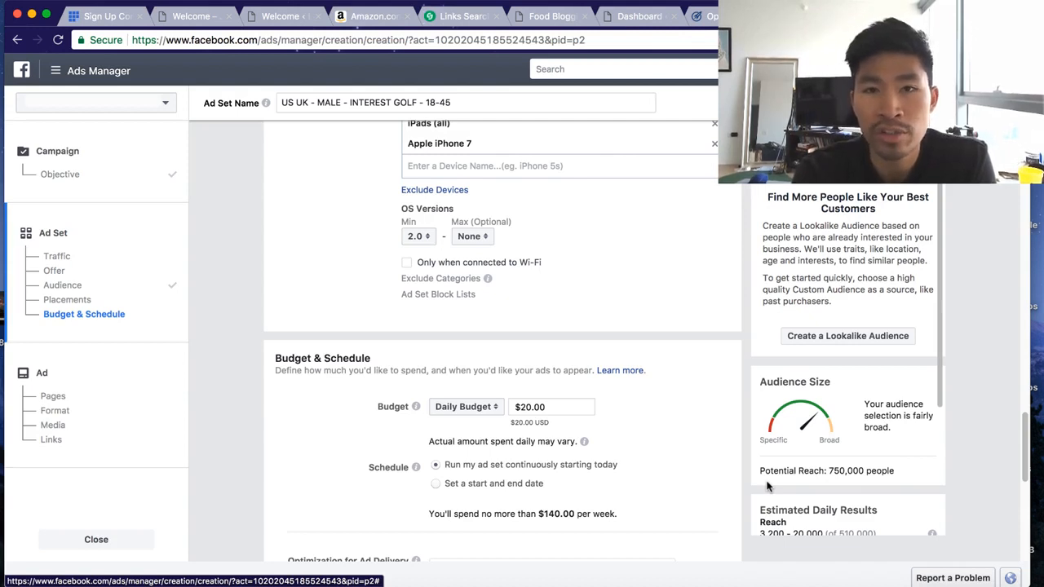
drag(829, 474, 856, 475)
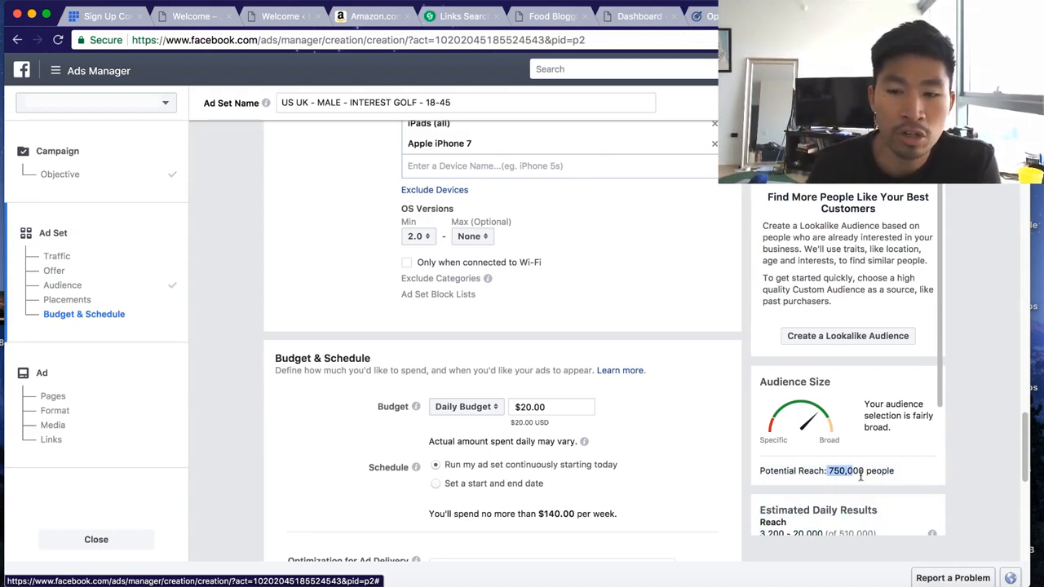
click(862, 477)
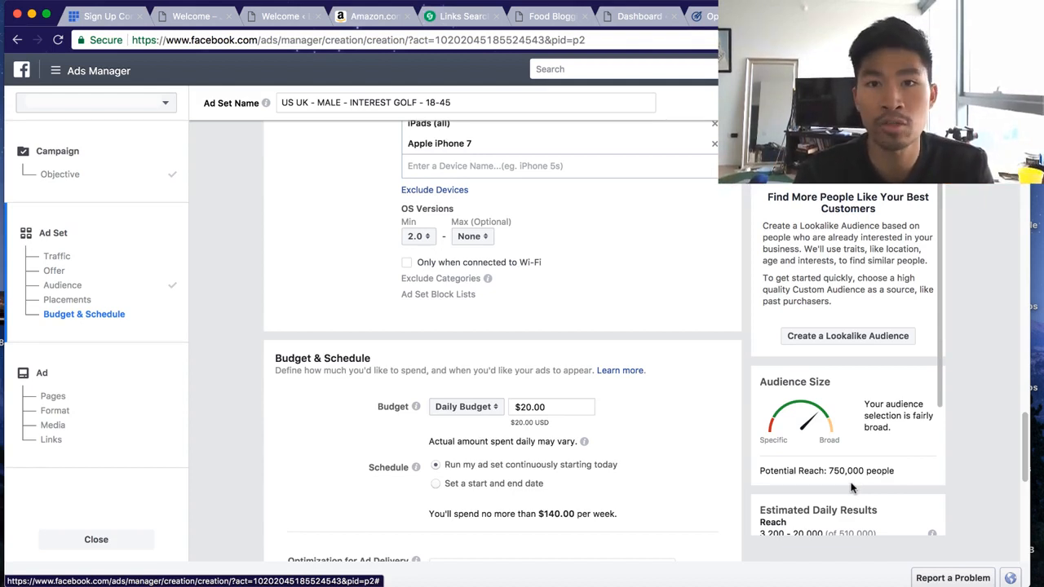
Set the ad set's daily budget to $5.00 in the Budget & Schedule section
scroll(659, 403, down, 1)
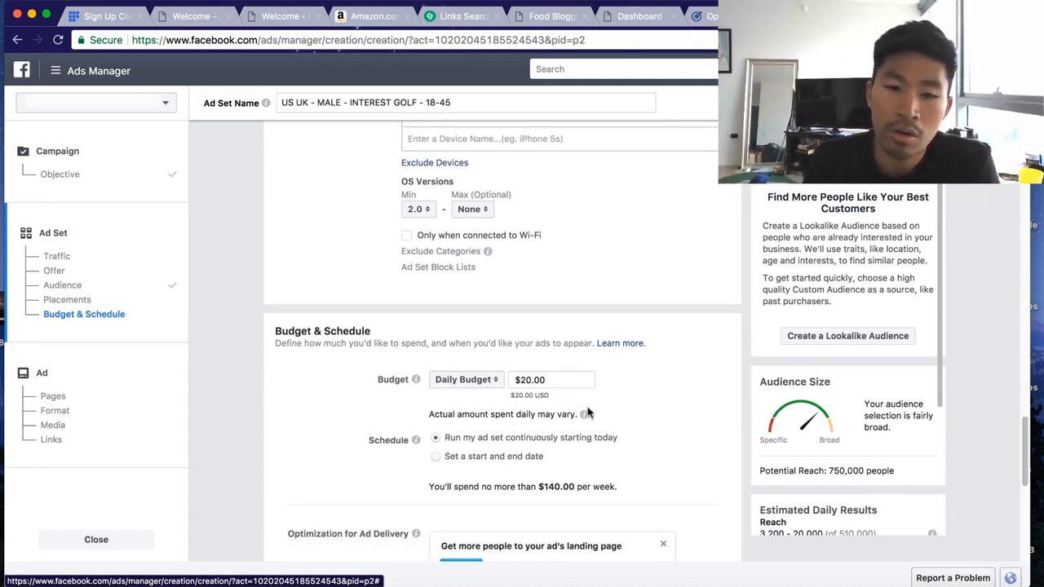
scroll(454, 440, down, 1)
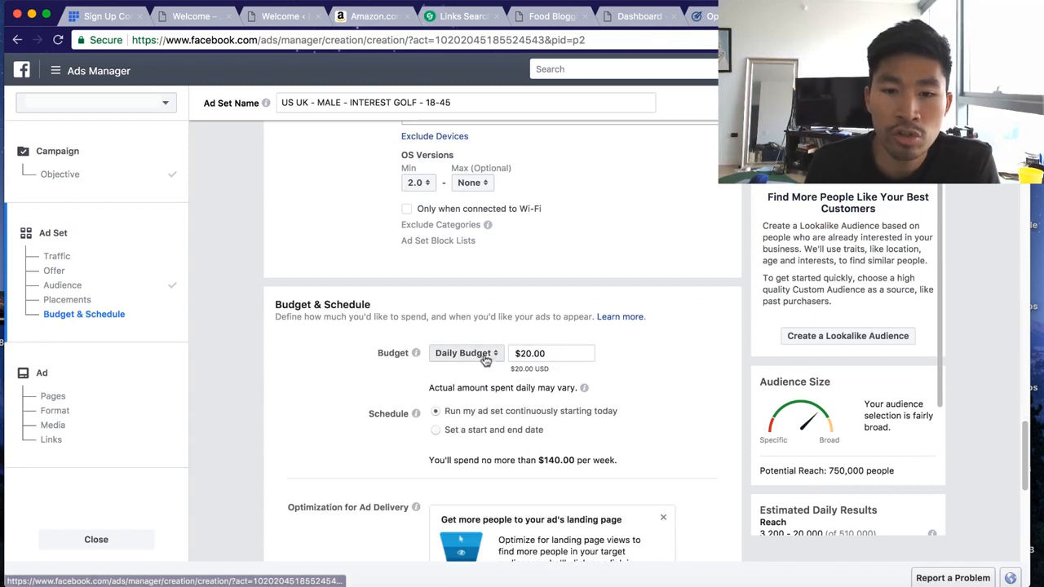
click(562, 353)
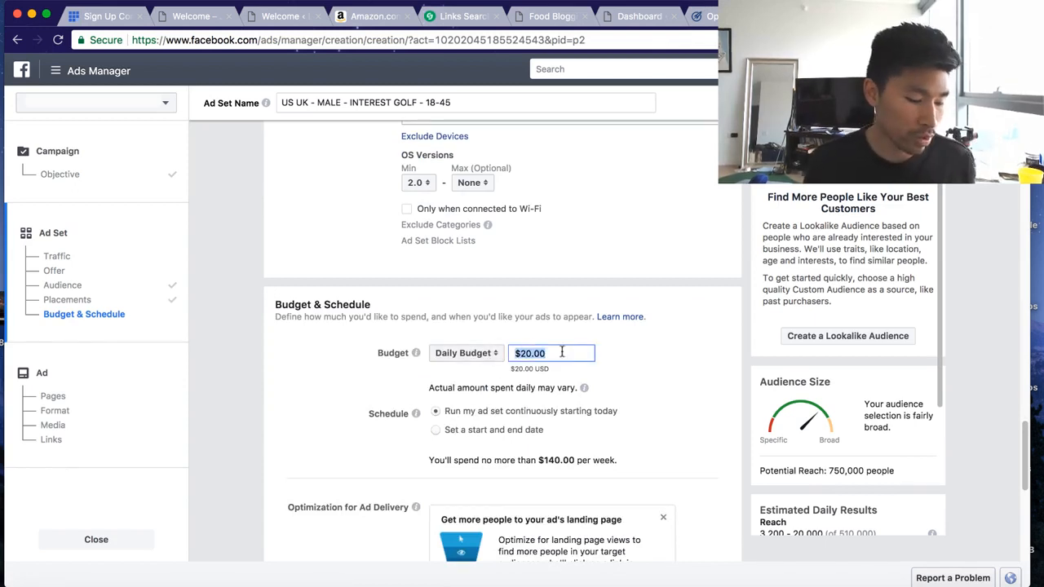
text(5.00)
click(639, 352)
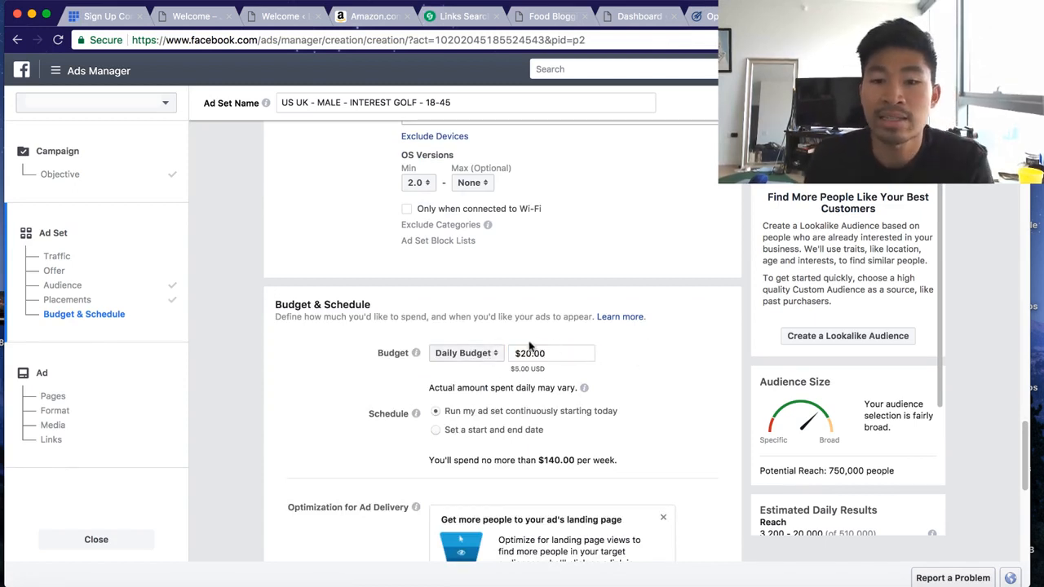
click(531, 350)
click(676, 352)
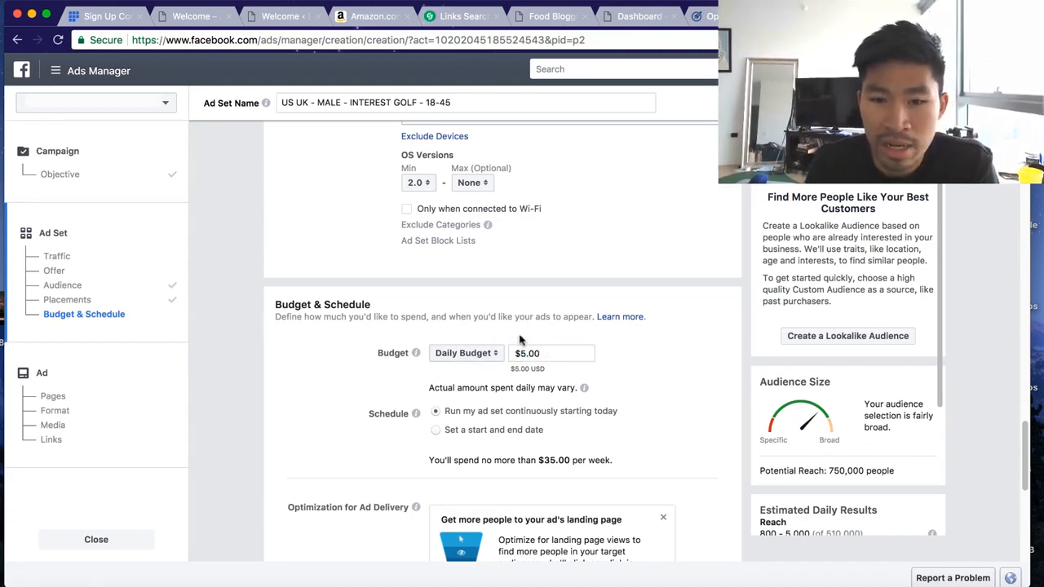
Set the ad set's daily budget to $10.00
scroll(502, 434, down, 1)
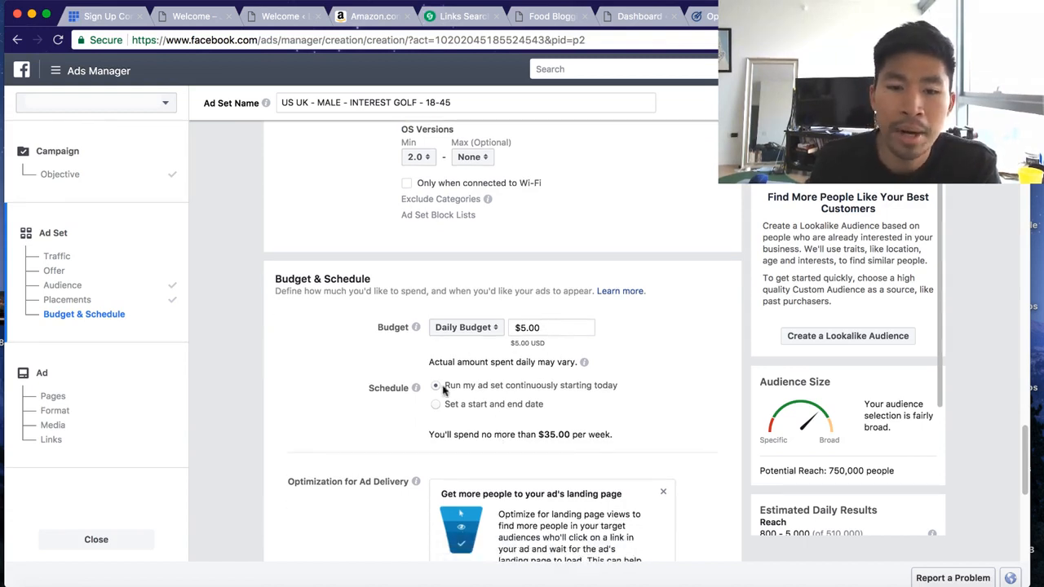
click(476, 337)
click(620, 343)
click(565, 325)
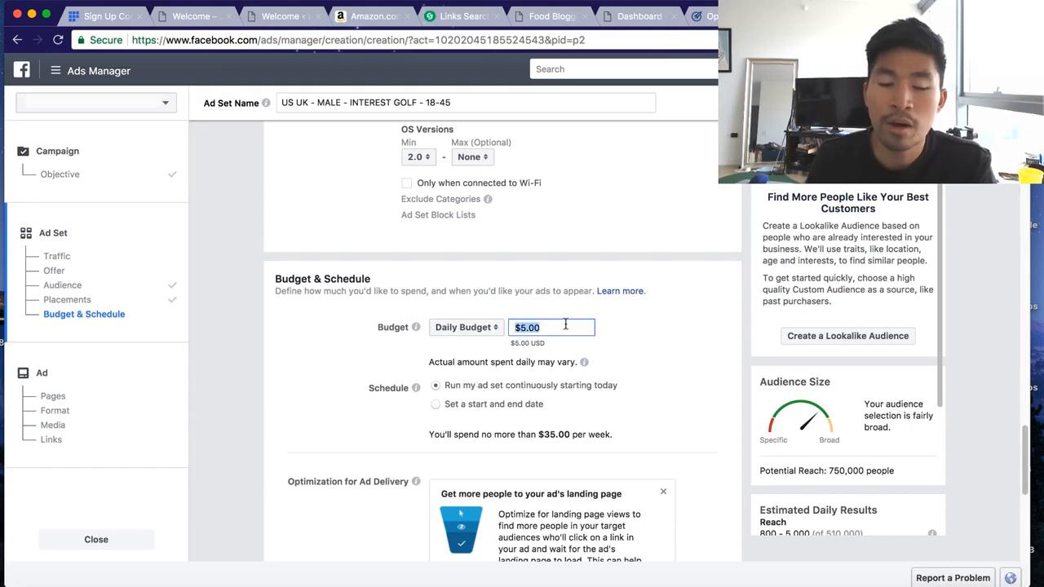
text(10.00)
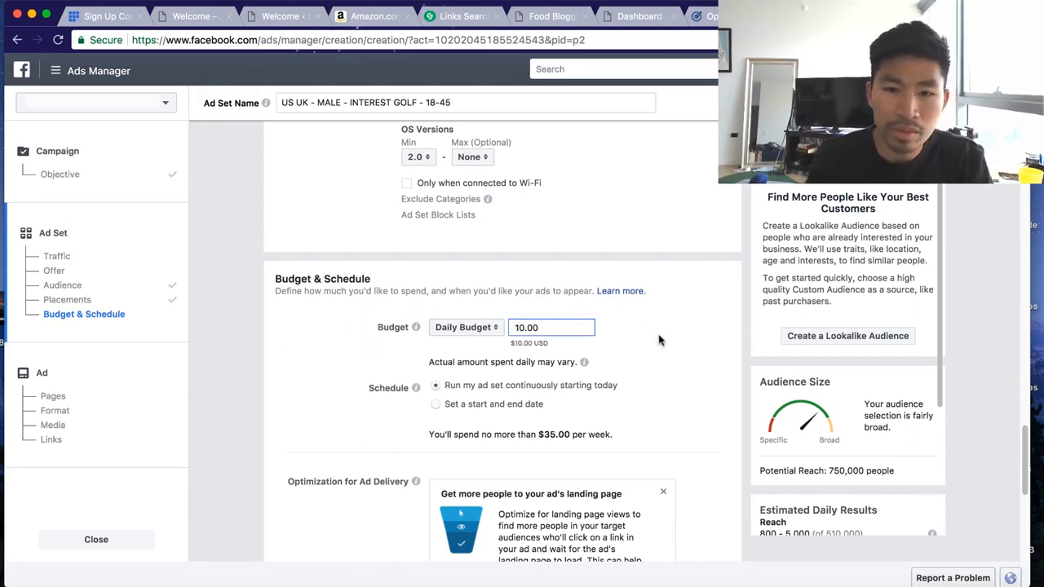
click(659, 341)
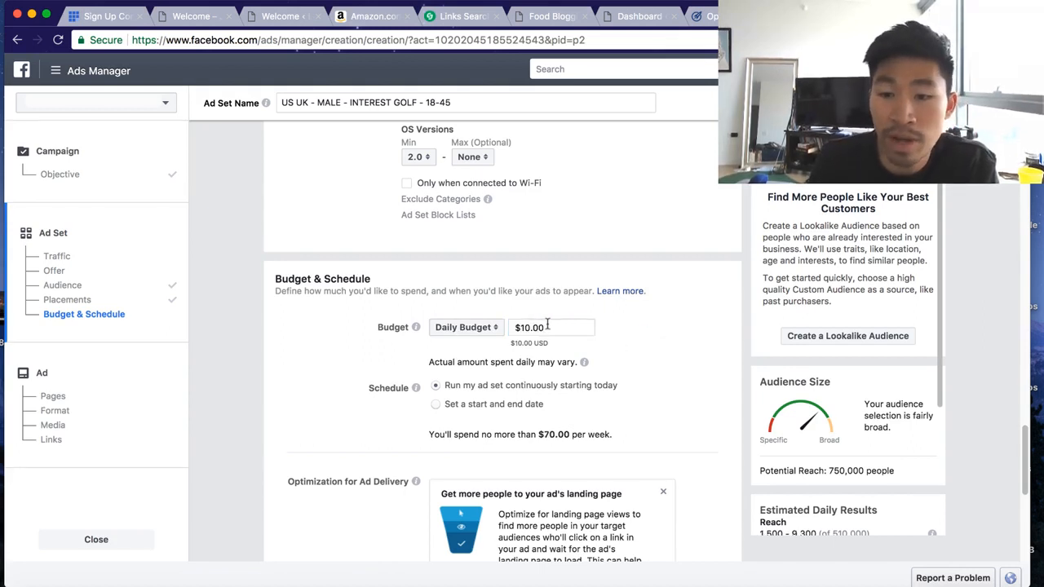
Review the budget type options, keep Daily Budget selected and check its amount
click(481, 329)
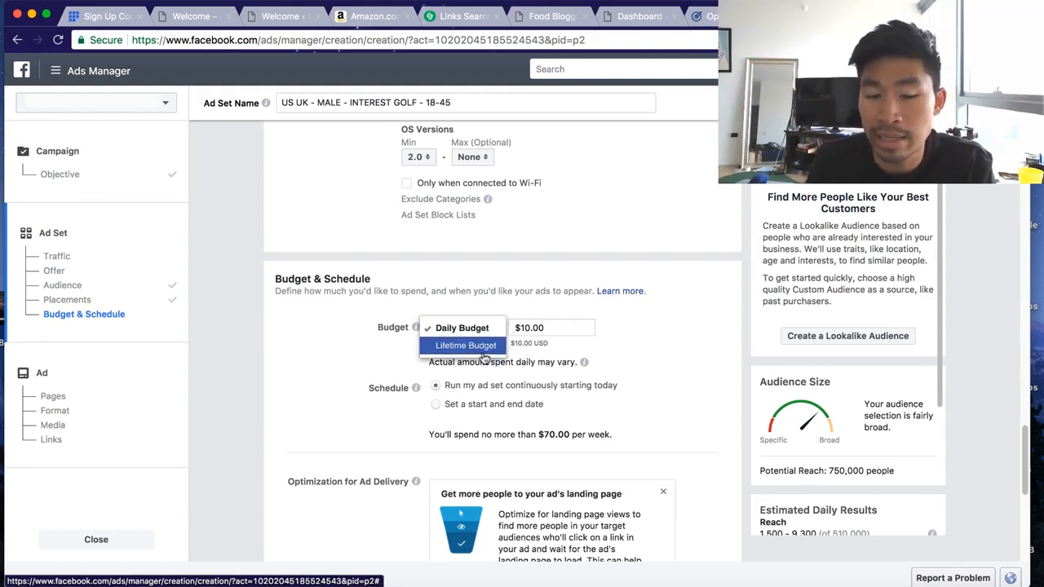
click(469, 327)
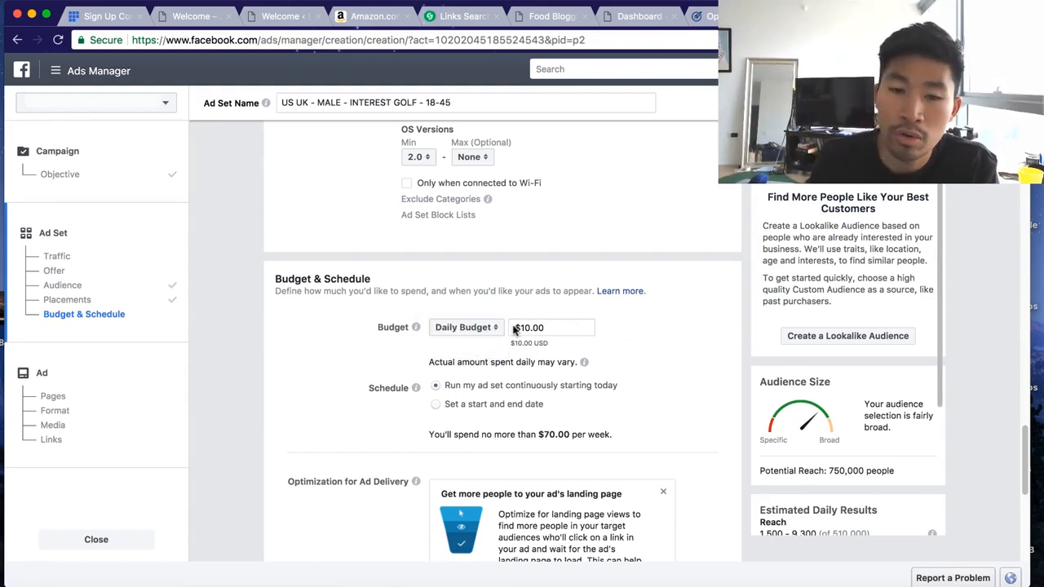
drag(540, 328, 509, 326)
click(533, 327)
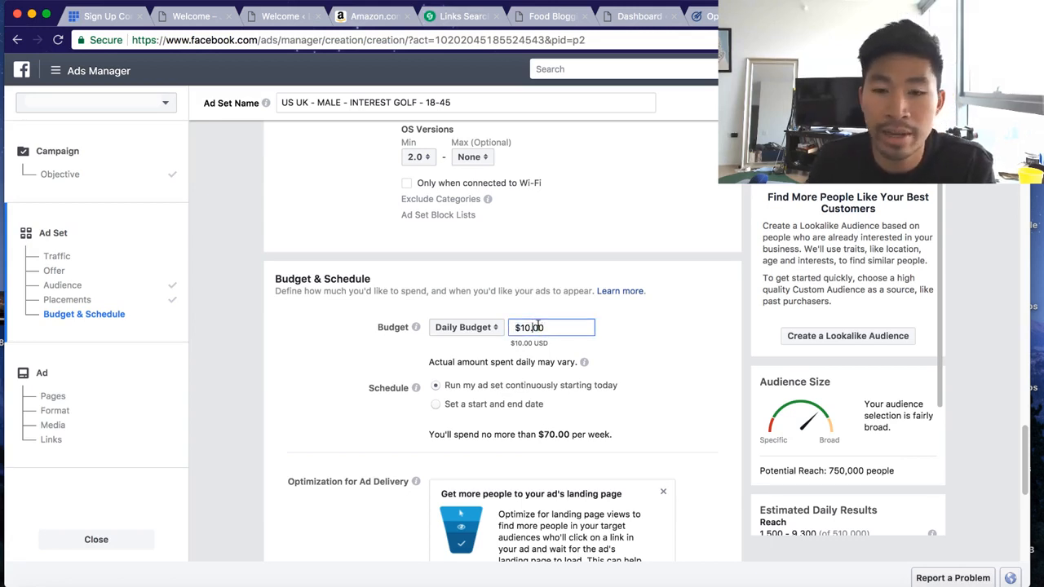
Try the Lifetime Budget type for the ad set, and return to Daily Budget
click(526, 327)
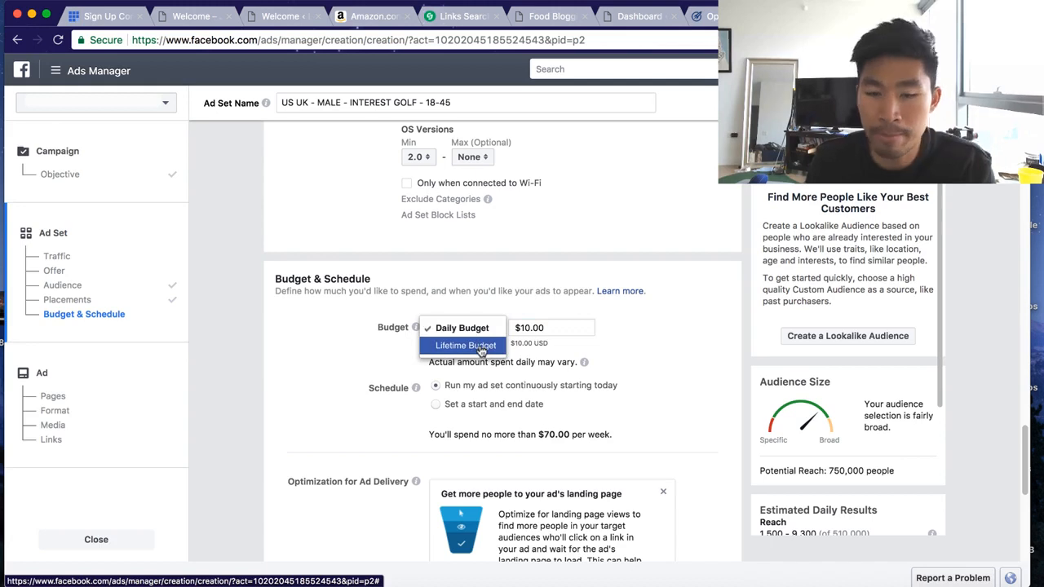
click(482, 346)
click(572, 329)
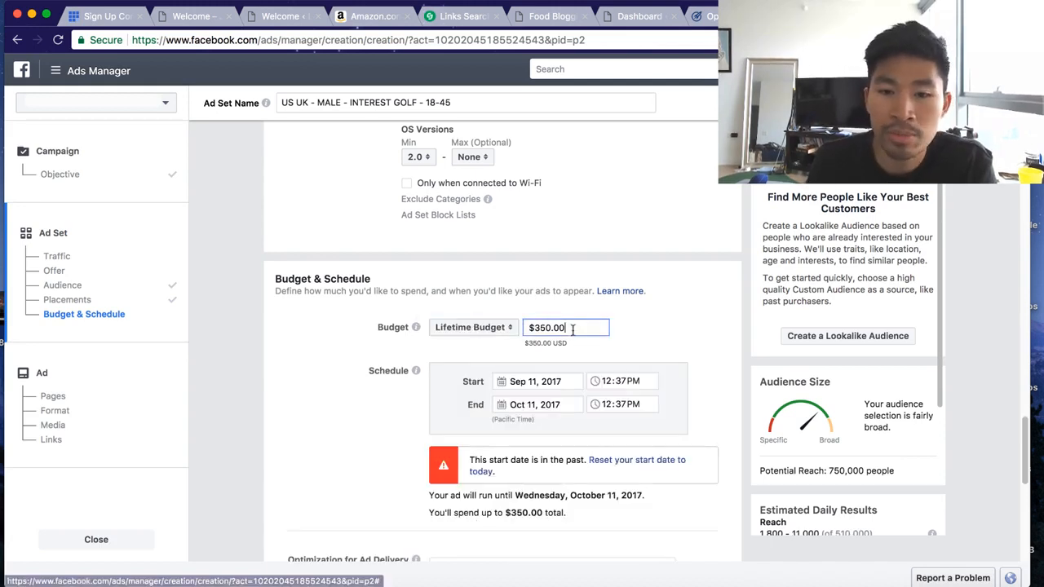
click(489, 329)
click(519, 314)
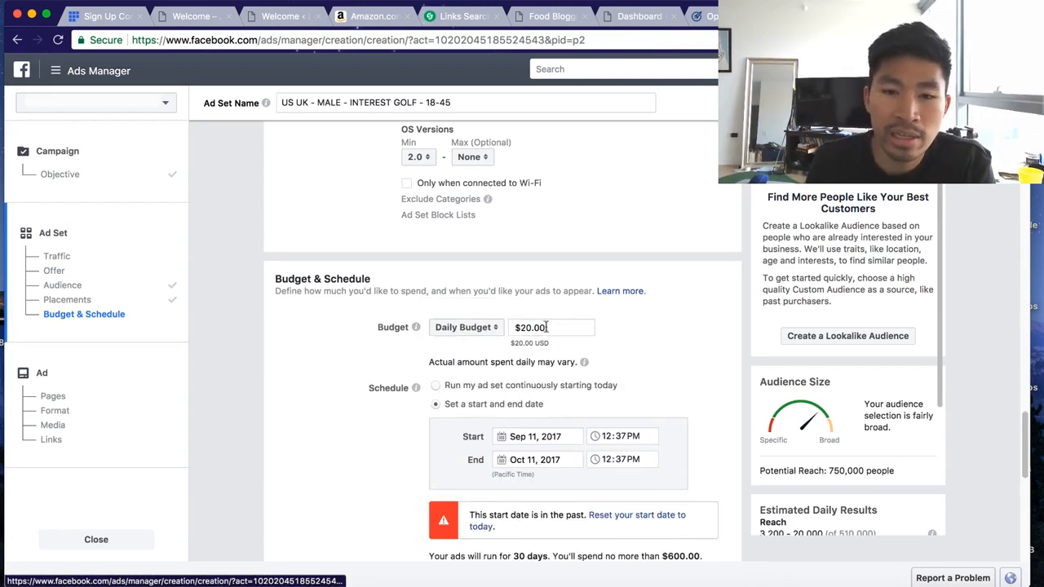
Set the daily budget to $10.00 and the schedule to run the ad set continuously starting today
click(544, 326)
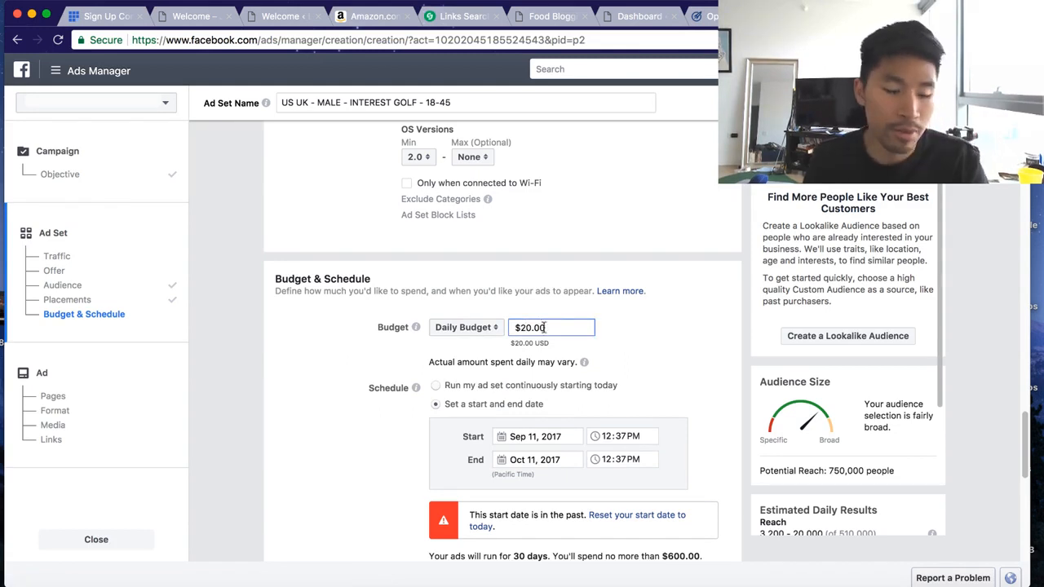
key(BackSpace)
text(1)
click(633, 345)
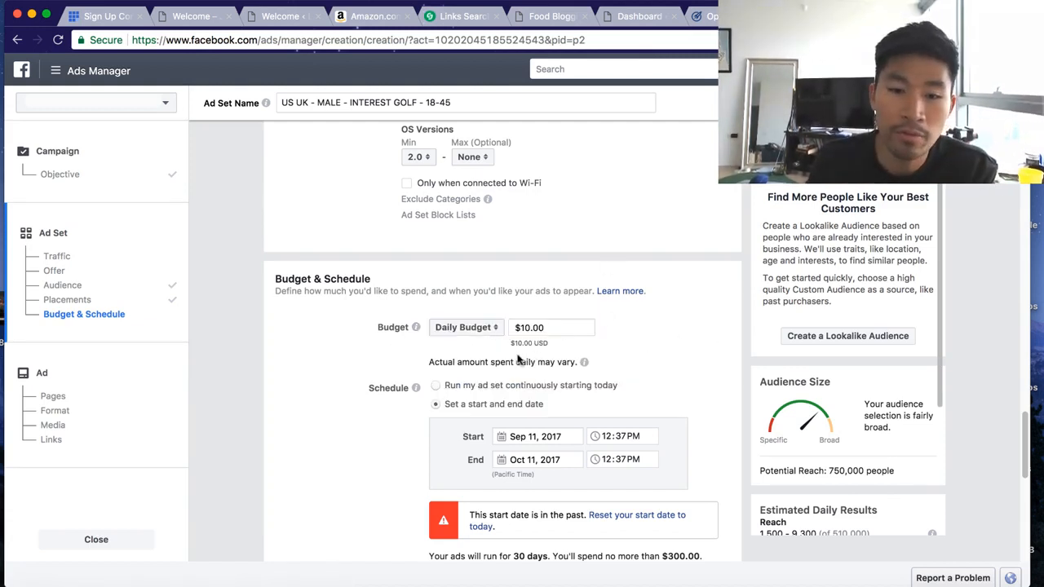
scroll(522, 361, down, 3)
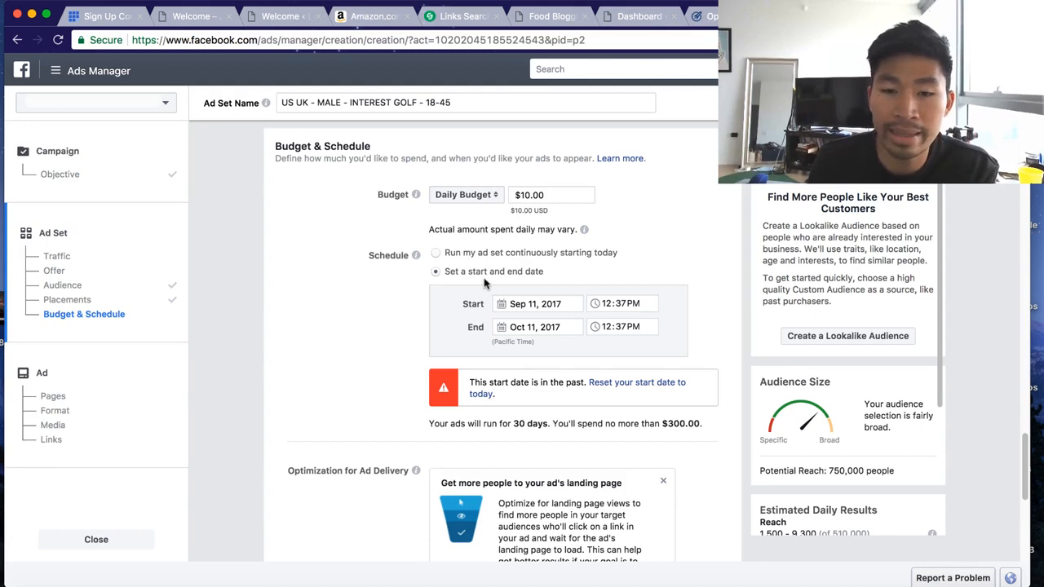
click(436, 254)
Review the delivery optimization settings, keep Link Clicks with automatic bidding, and continue to the ad setup page
scroll(583, 347, down, 5)
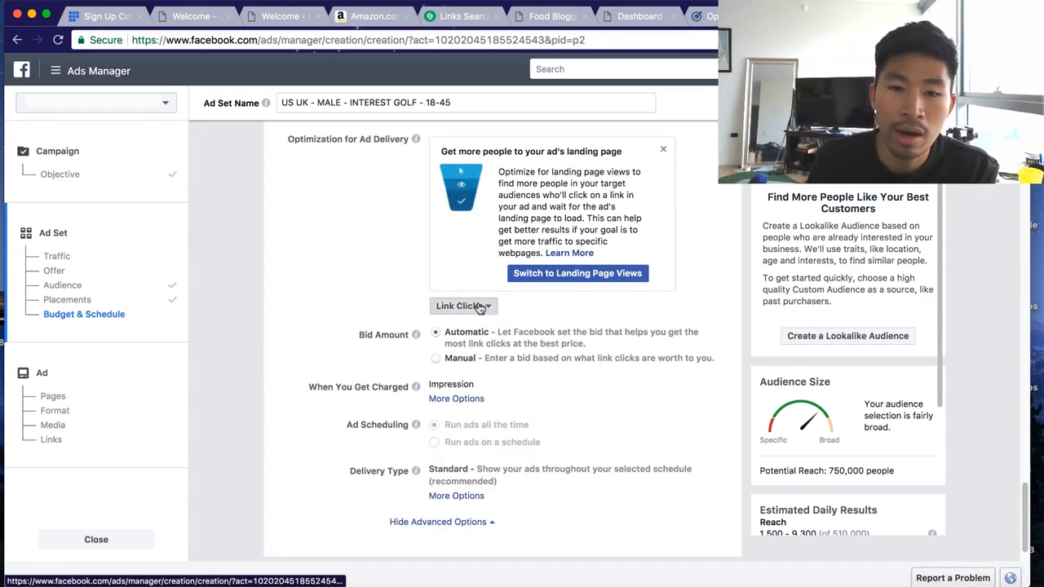
click(461, 306)
click(359, 337)
scroll(482, 354, down, 1)
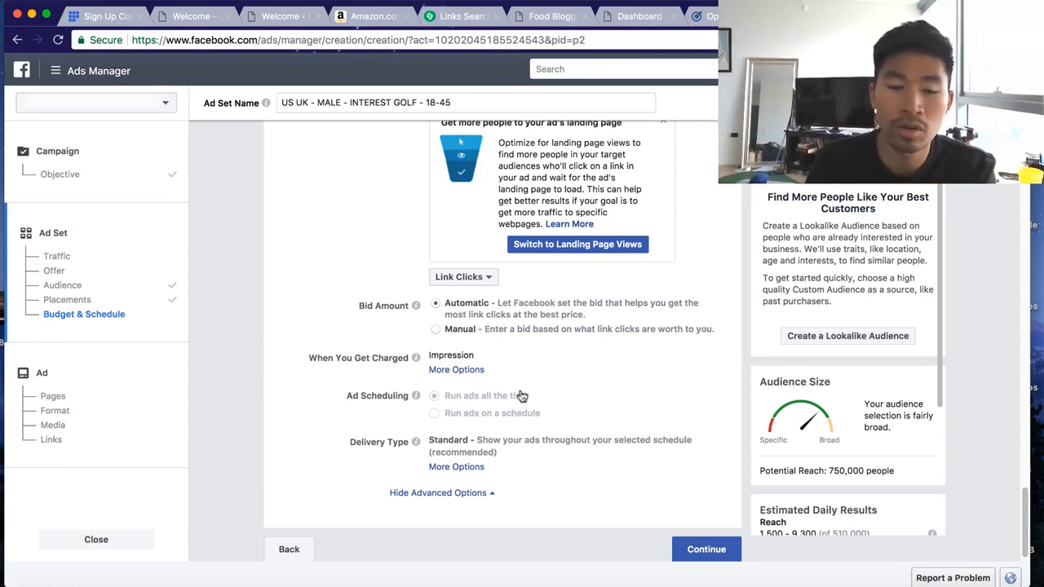
scroll(637, 403, up, 5)
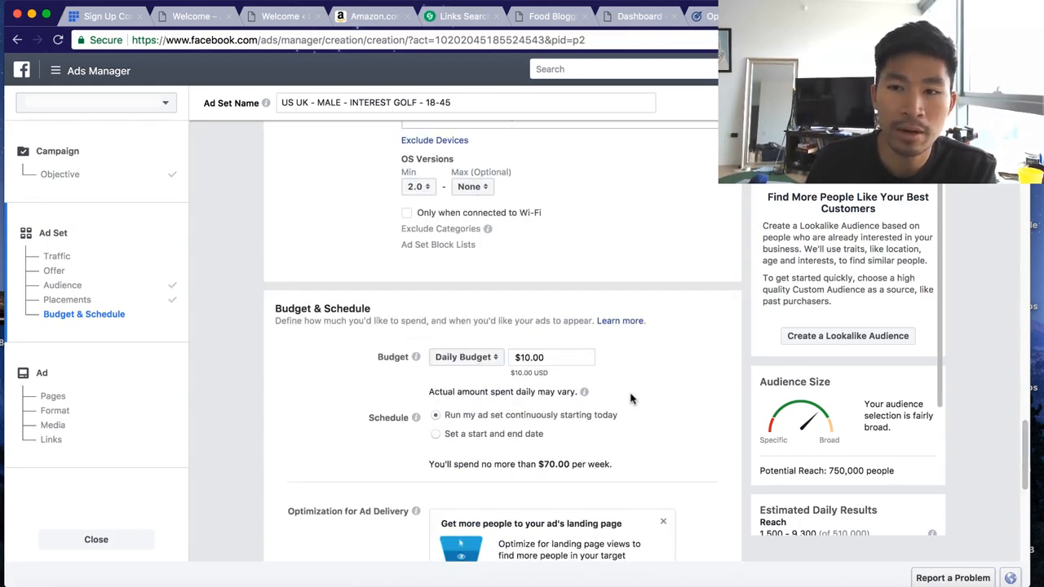
scroll(630, 398, down, 5)
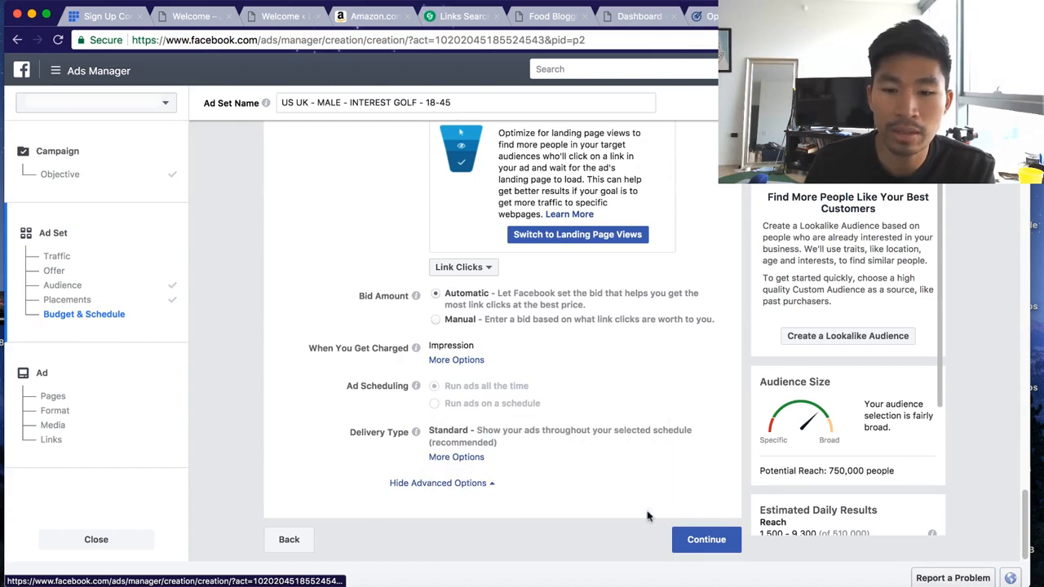
click(707, 539)
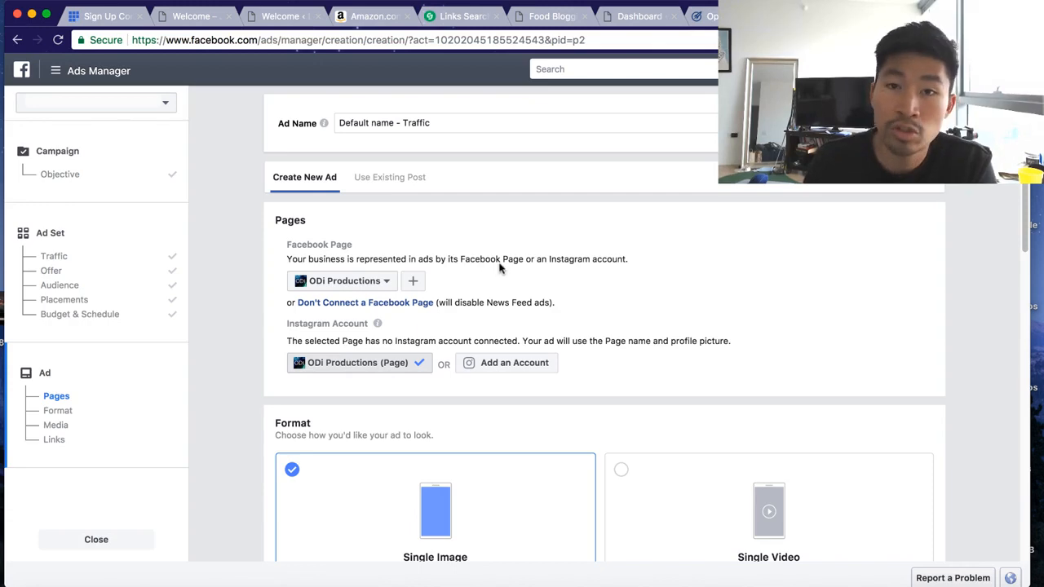
Examine the ad's page, format and image upload options, the Links section, and the Ad Preview placement choices
scroll(531, 343, down, 3)
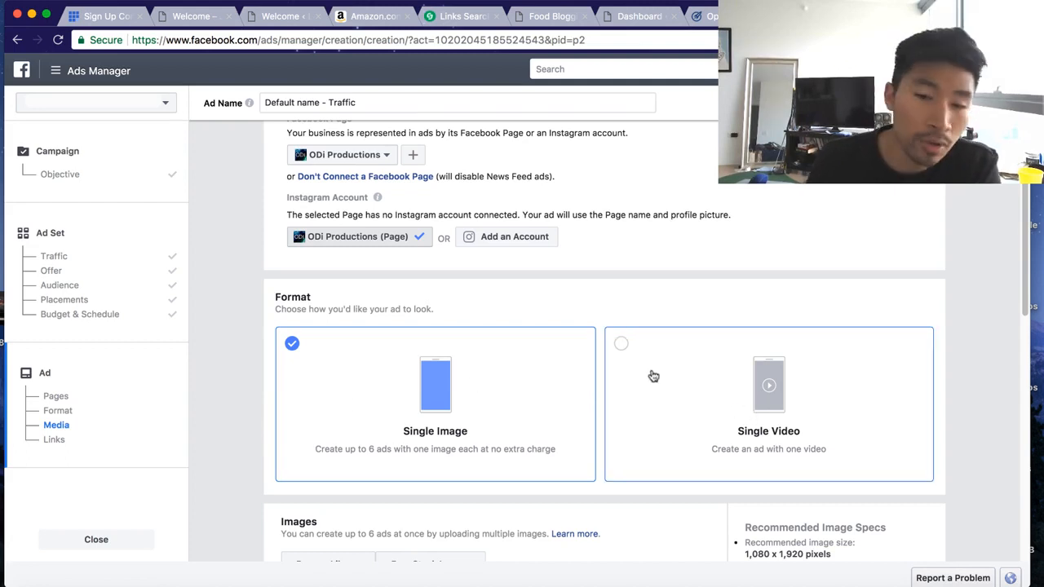
scroll(425, 424, down, 1)
scroll(425, 424, down, 3)
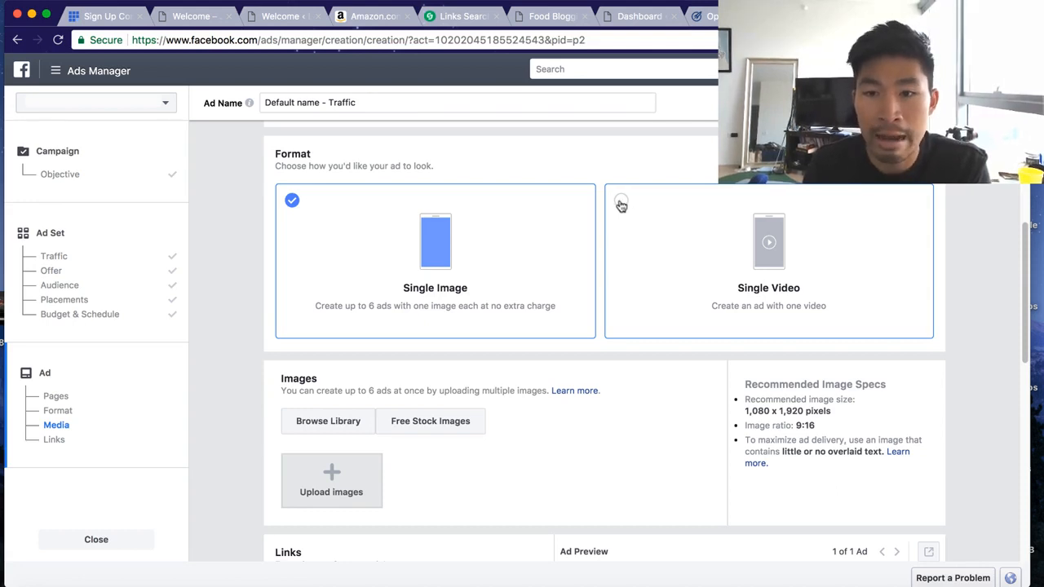
scroll(490, 351, down, 1)
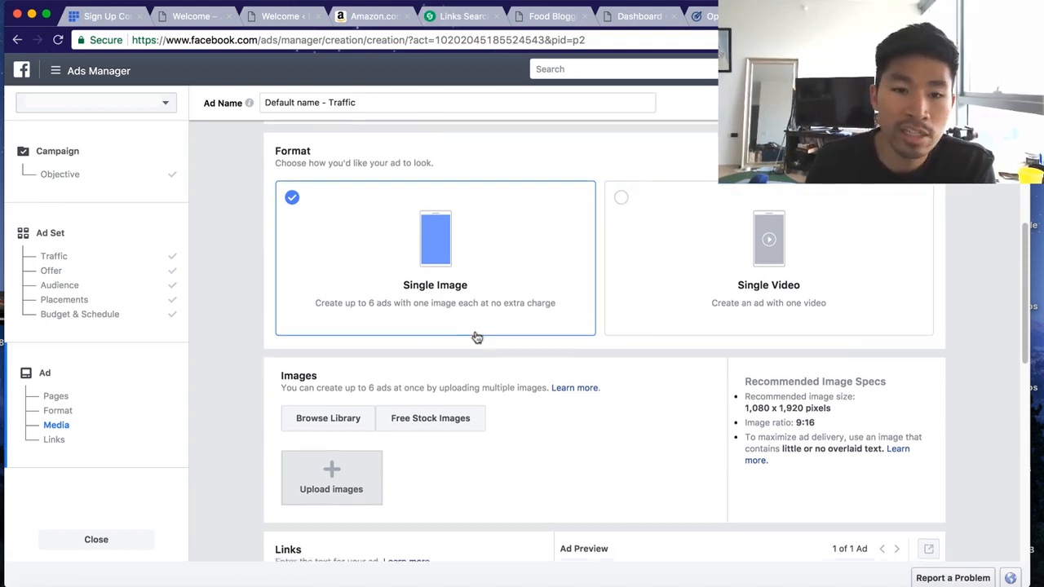
scroll(477, 338, down, 3)
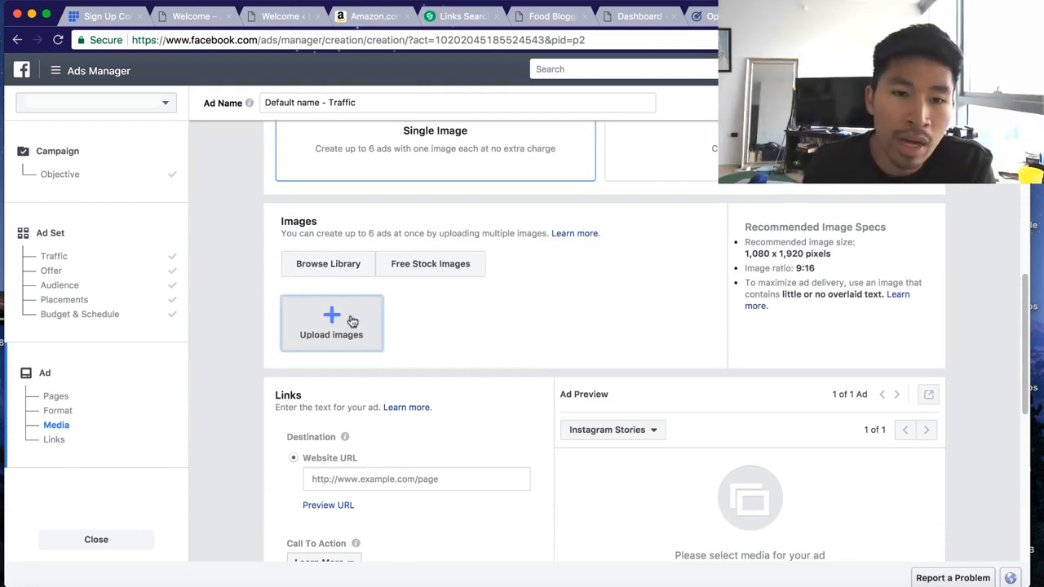
scroll(392, 320, down, 1)
scroll(652, 315, down, 3)
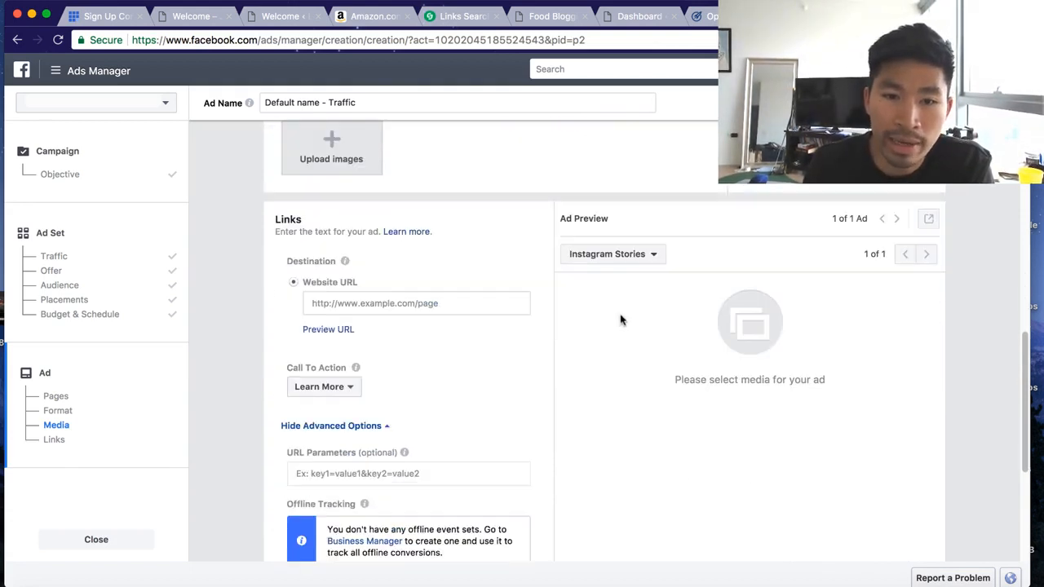
click(627, 254)
click(603, 364)
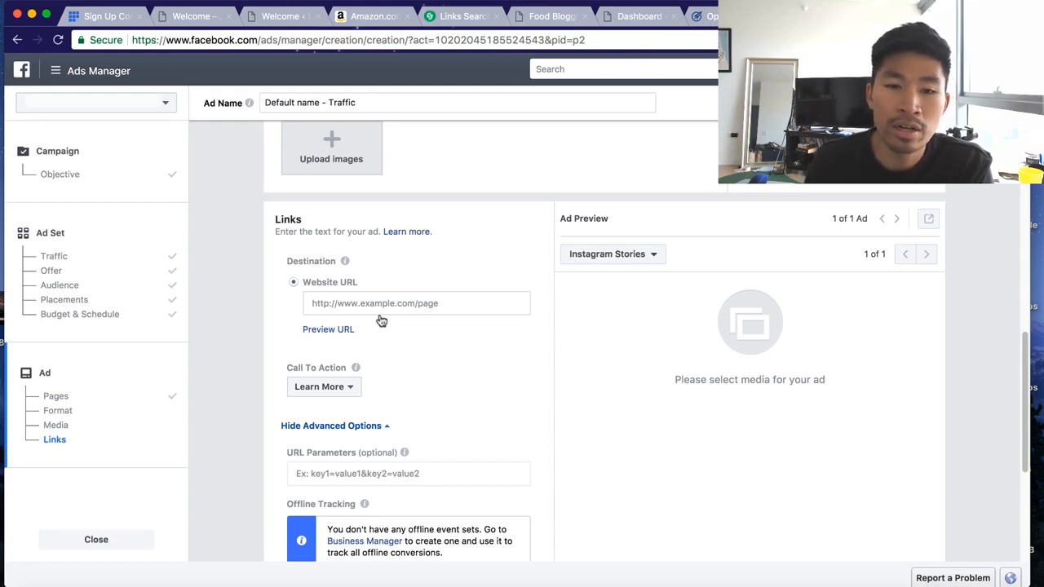
scroll(381, 321, down, 1)
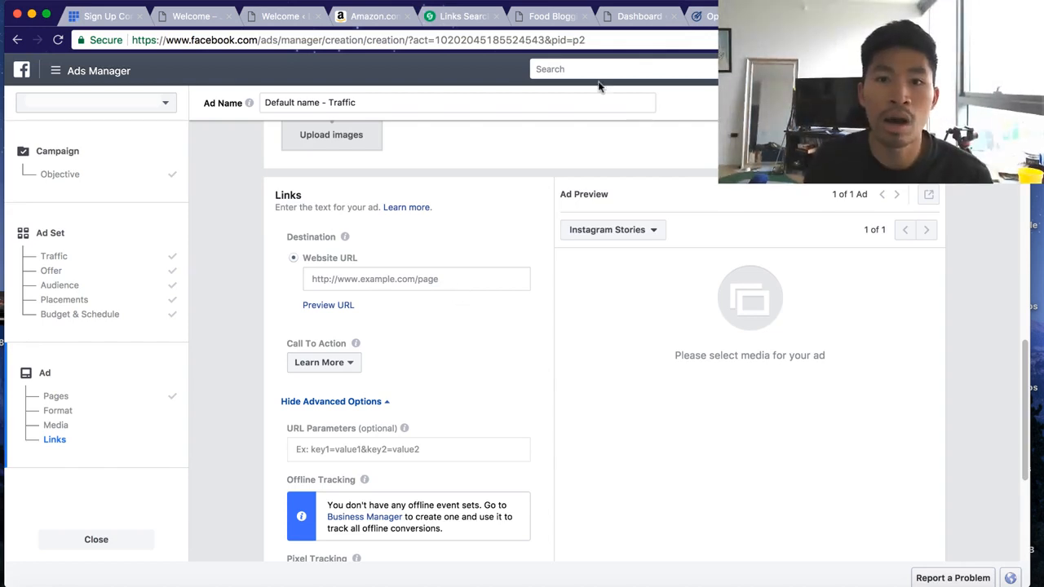
Switch to the Food Blogging Pro WordPress dashboard, dismiss its login dialog to view the site admin, and return to Ads Manager
click(551, 16)
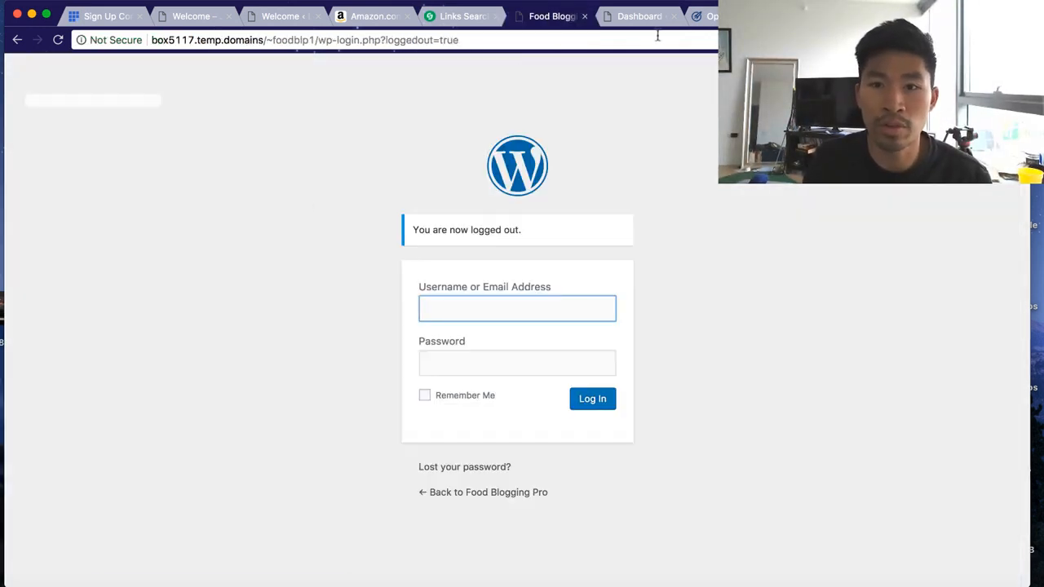
click(644, 16)
click(711, 18)
click(640, 16)
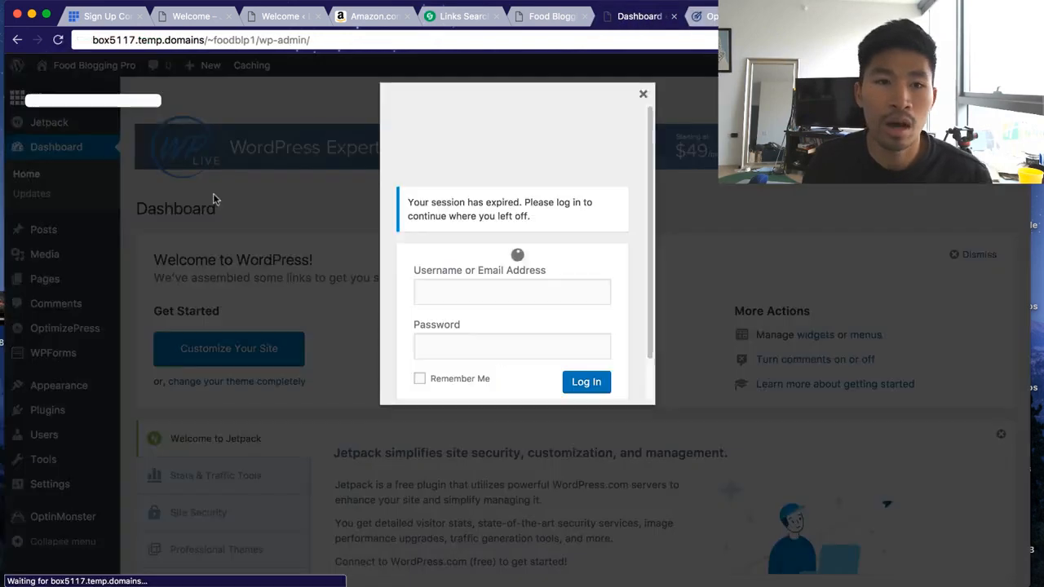
click(640, 97)
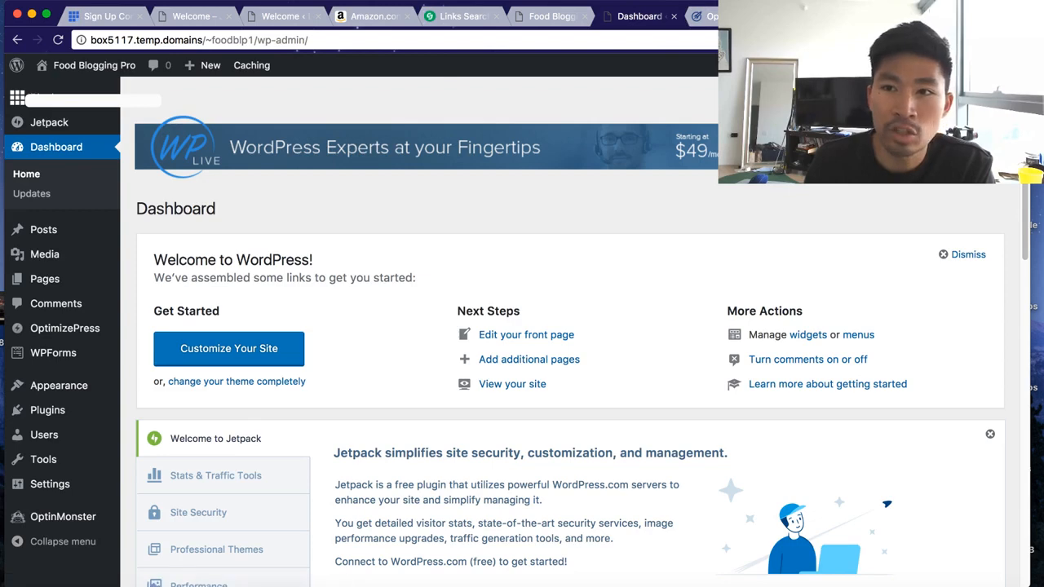
click(818, 16)
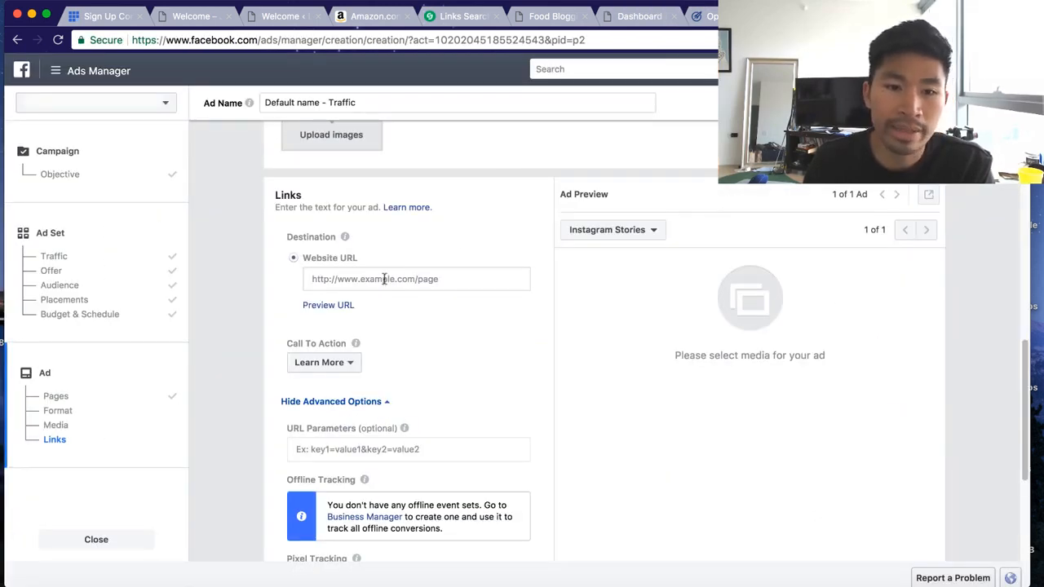
Set the ad's call to action to Shop Now and check the tracking options down to the end of the page
click(325, 362)
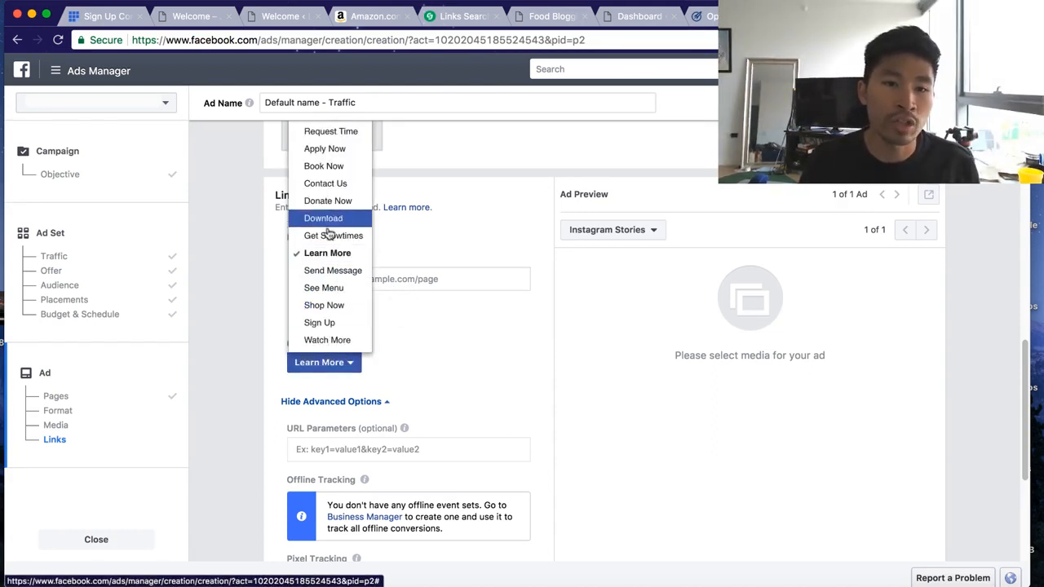
click(333, 307)
scroll(401, 331, down, 2)
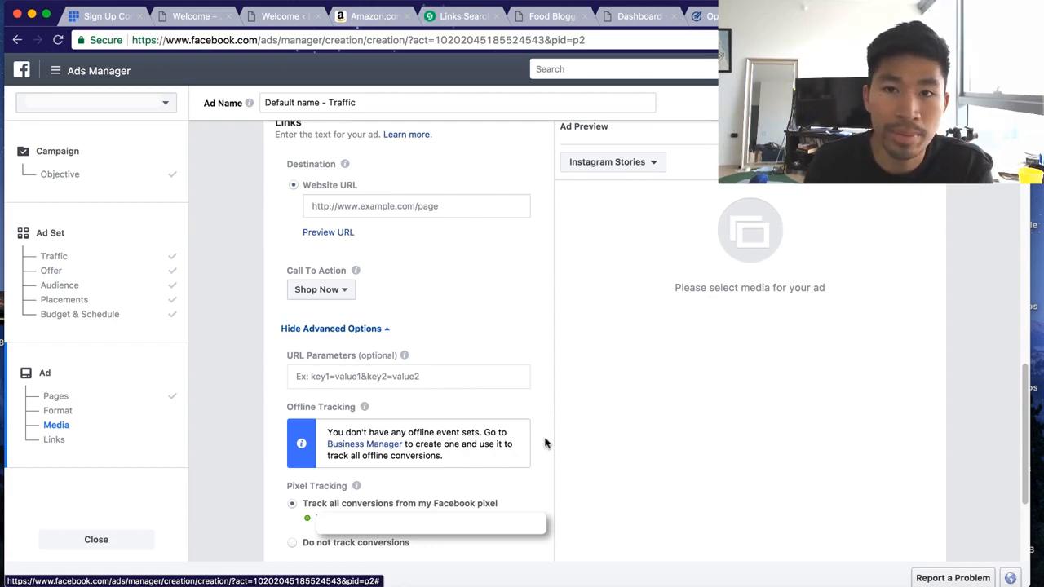
scroll(734, 474, down, 2)
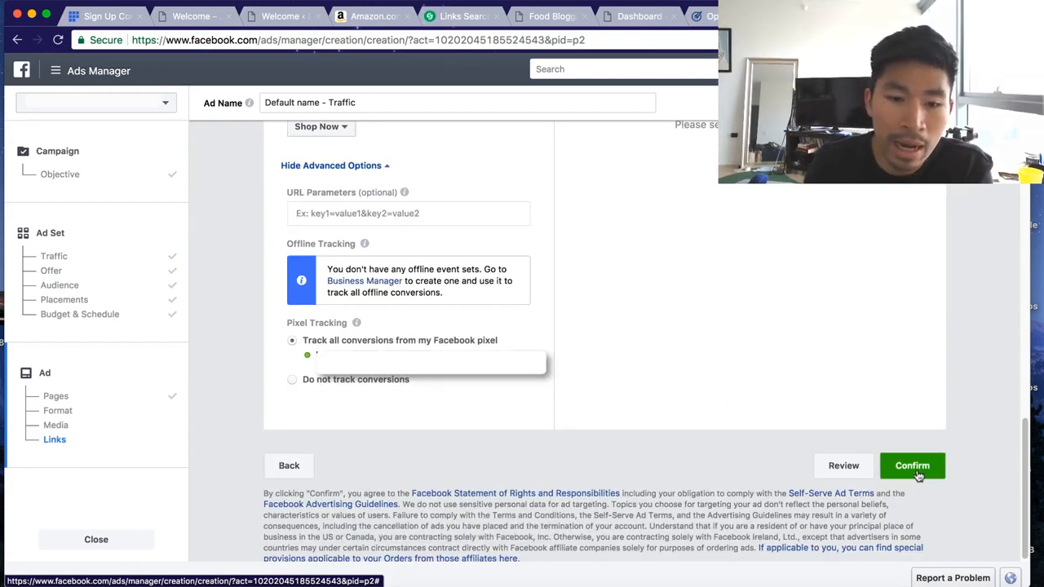